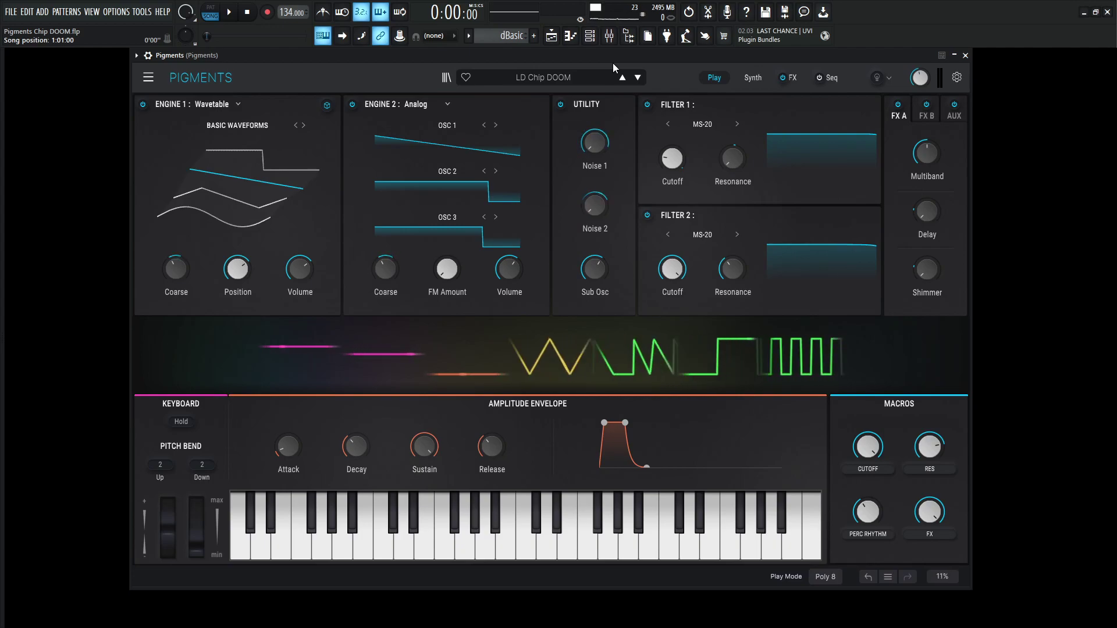
# Play the song from the start to audition the LD Chip DOOM preset, and stop playback
pyautogui.press('space')
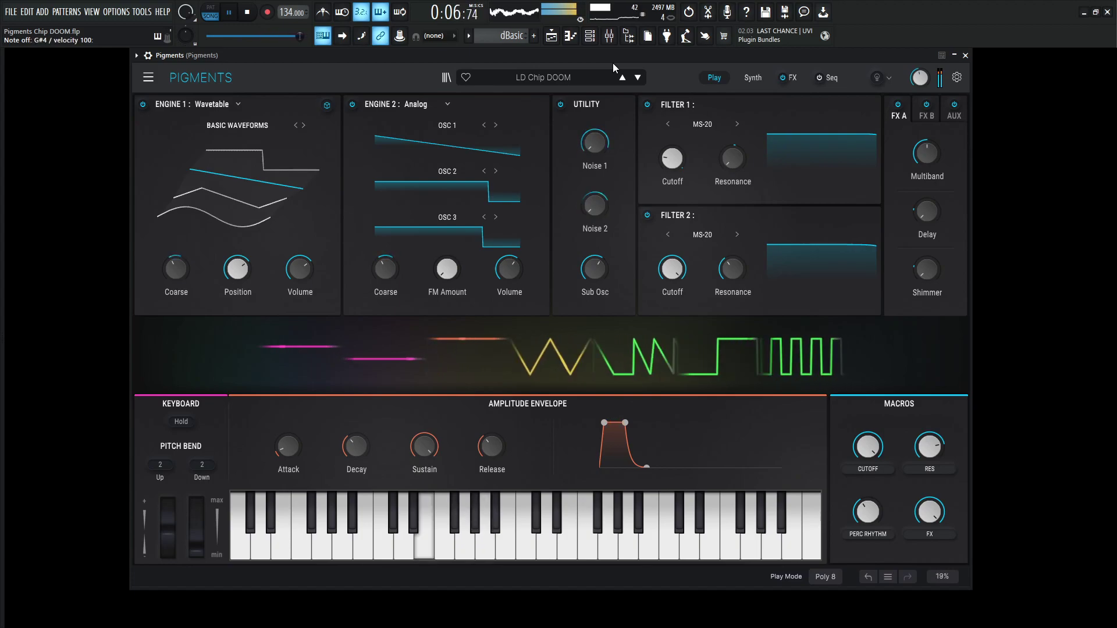
pyautogui.press('space')
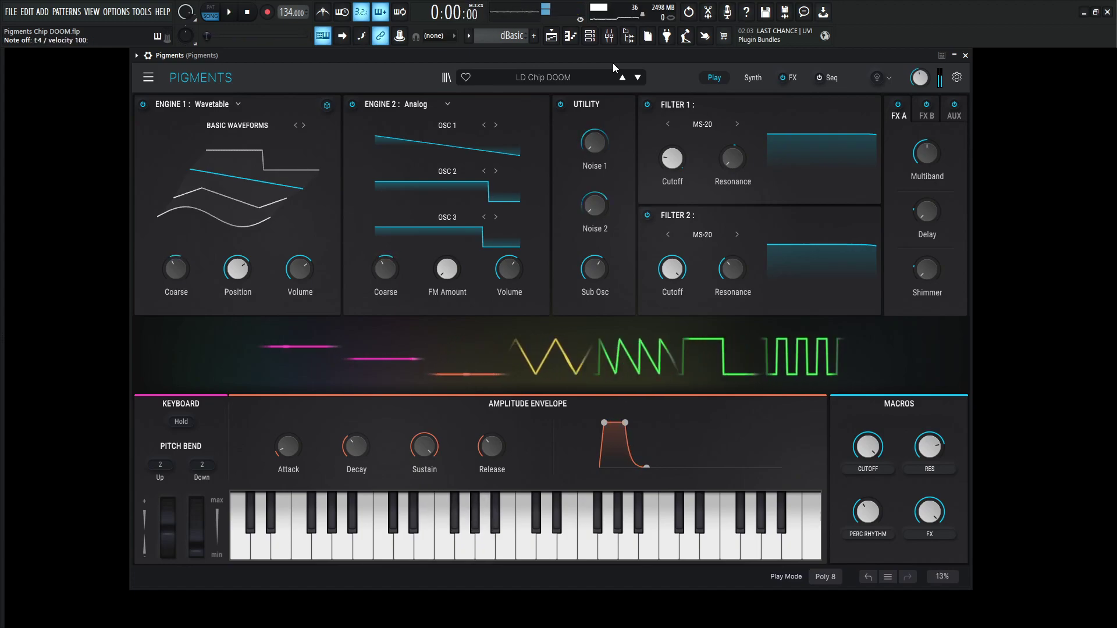
# Bypass the preset's entire FX section and return to the synth engine view
pyautogui.click(755, 76)
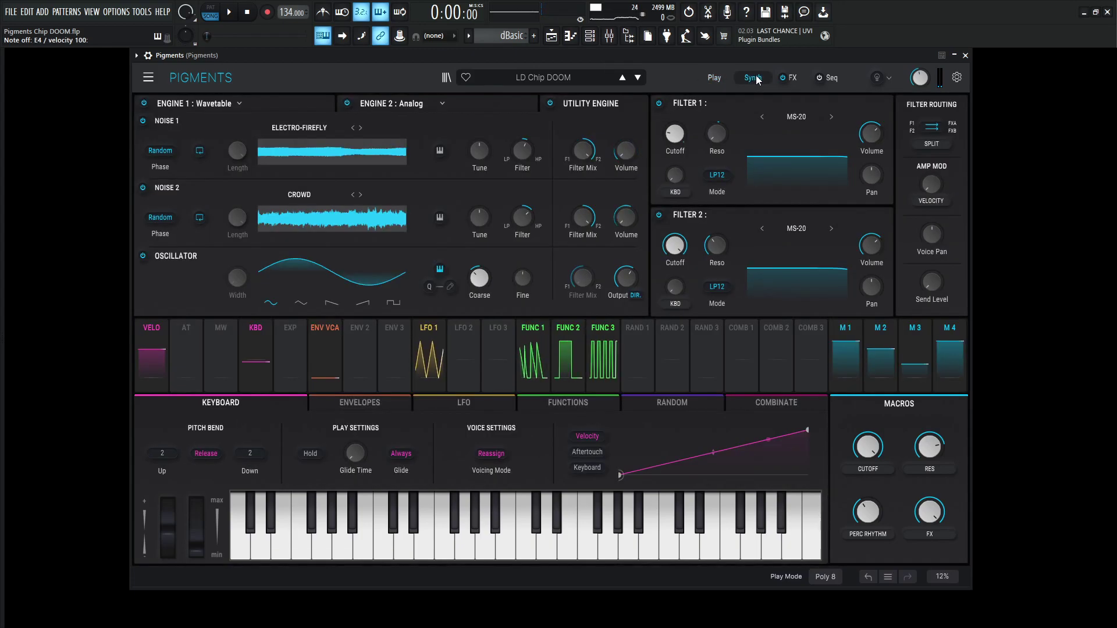
pyautogui.click(786, 79)
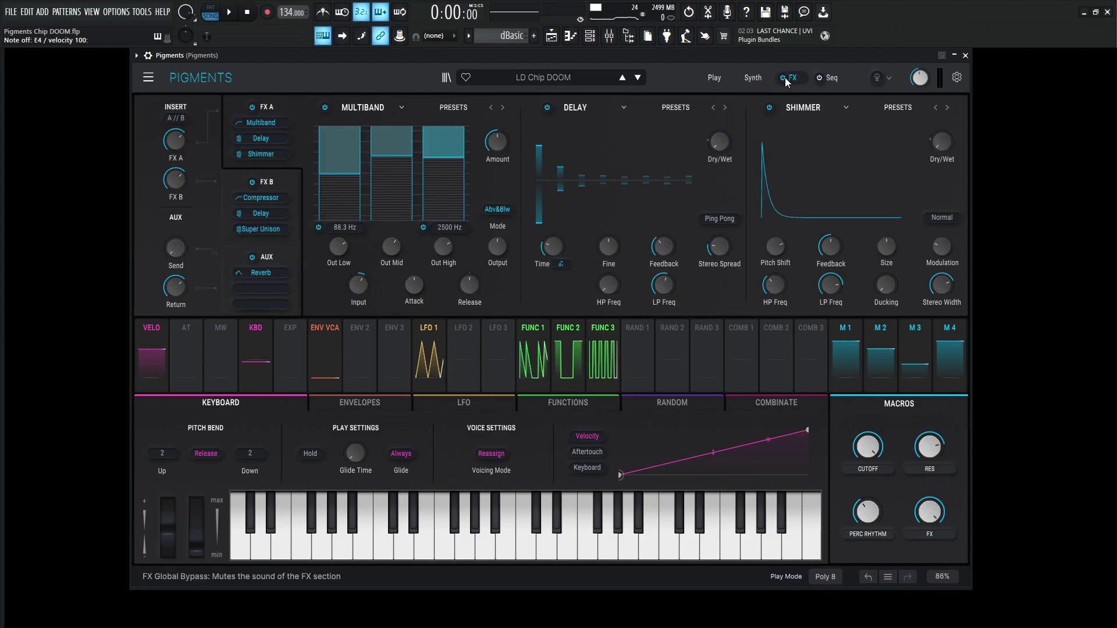
pyautogui.click(783, 79)
pyautogui.click(755, 78)
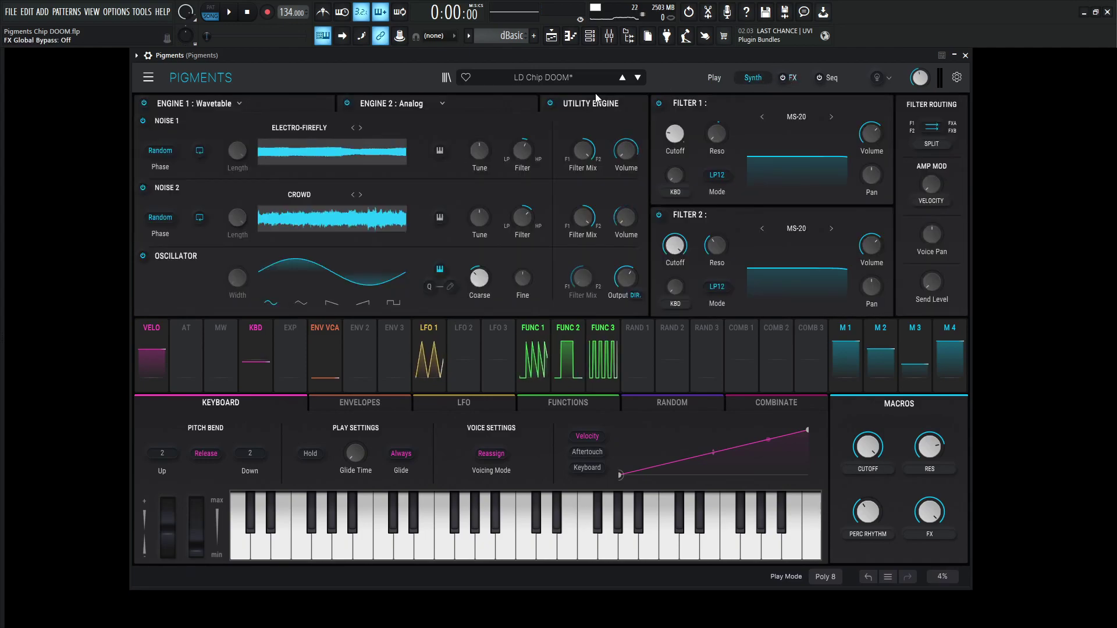
# Turn off the Utility Engine and Engine 2, and audition Engine 1 on its own with a few notes
pyautogui.click(549, 104)
pyautogui.click(448, 104)
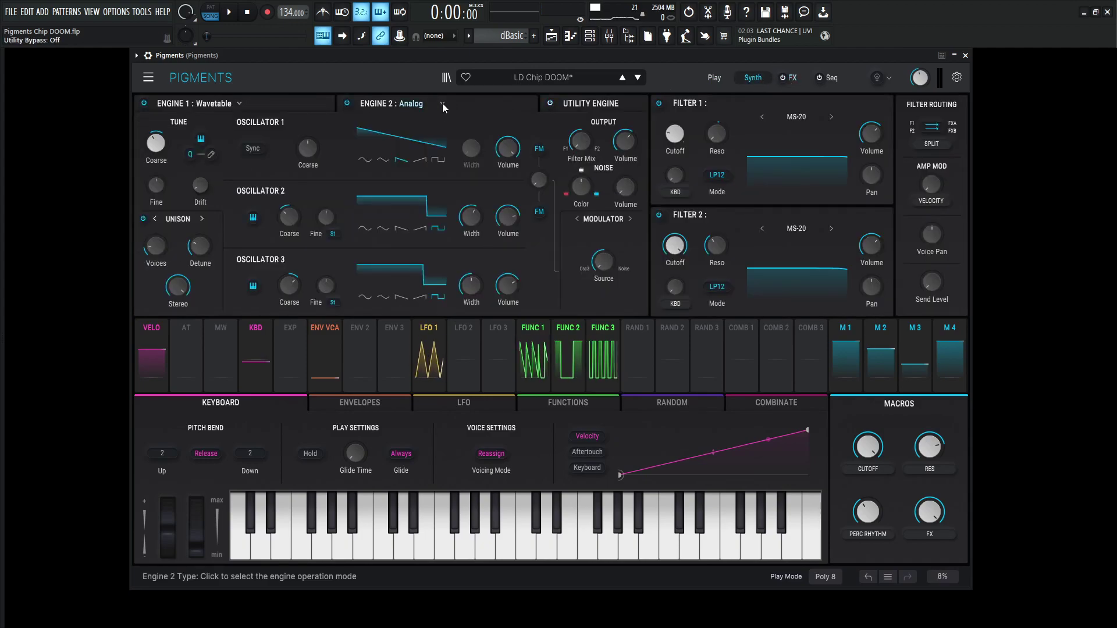
pyautogui.click(347, 104)
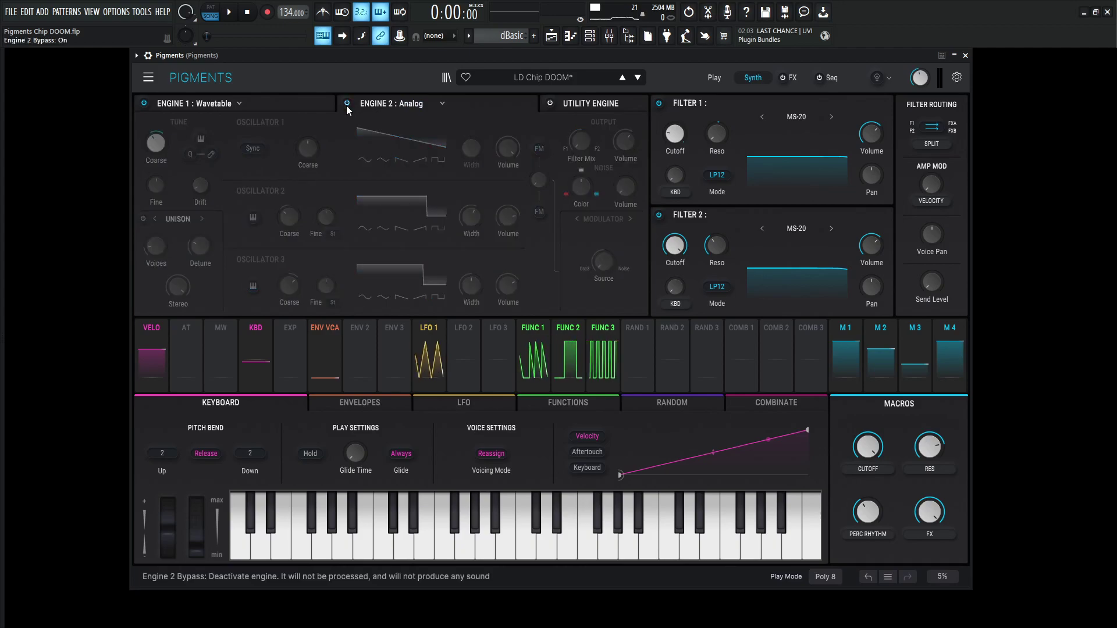
pyautogui.click(313, 103)
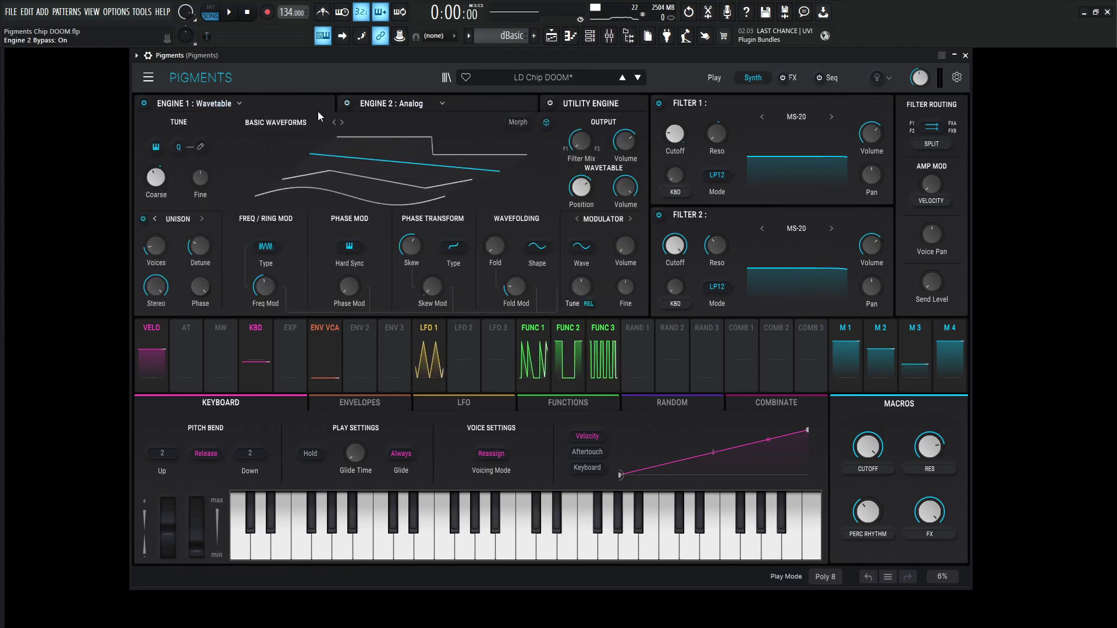
pyautogui.press('m')
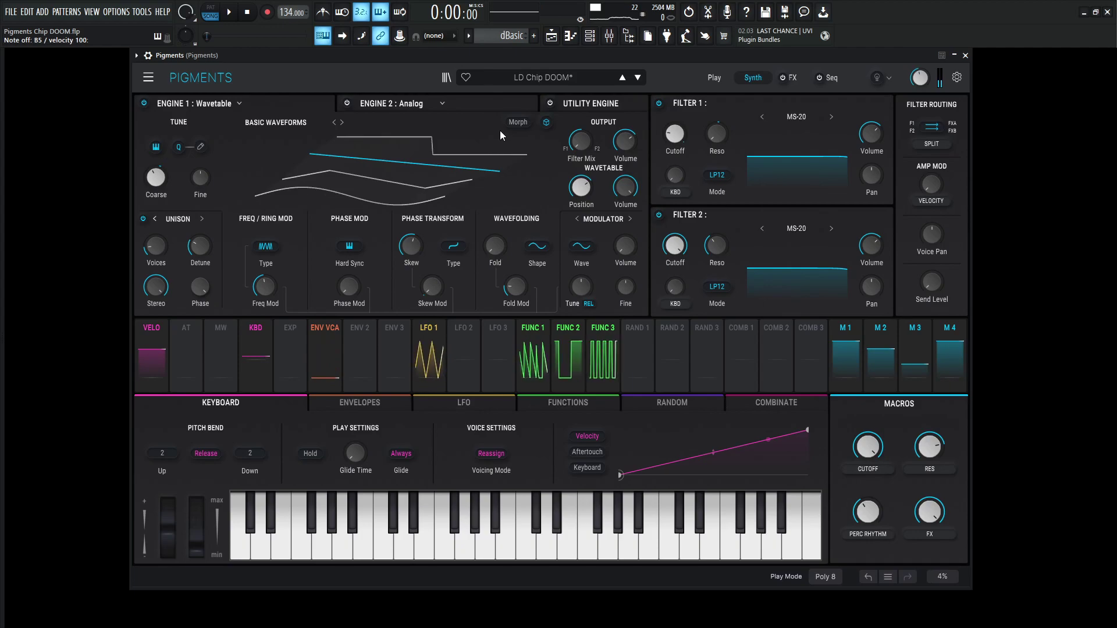
pyautogui.press('c')
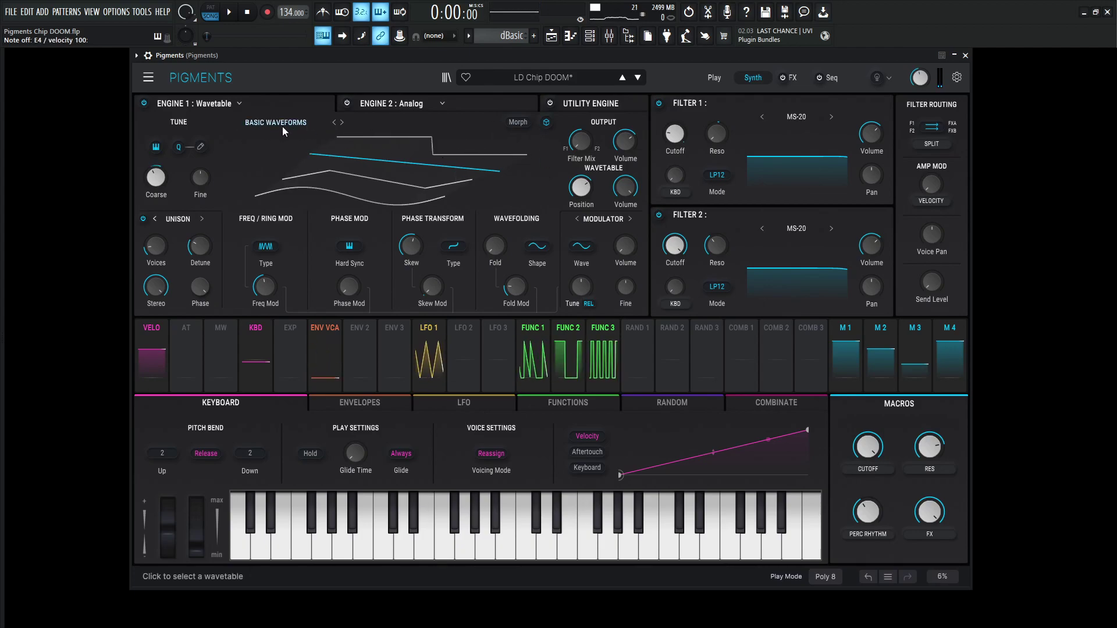
# Show Engine 1's wavetable in 2D and examine its Phase Transform mode, Skew, Skew Mod and Fold Mod settings
pyautogui.click(545, 124)
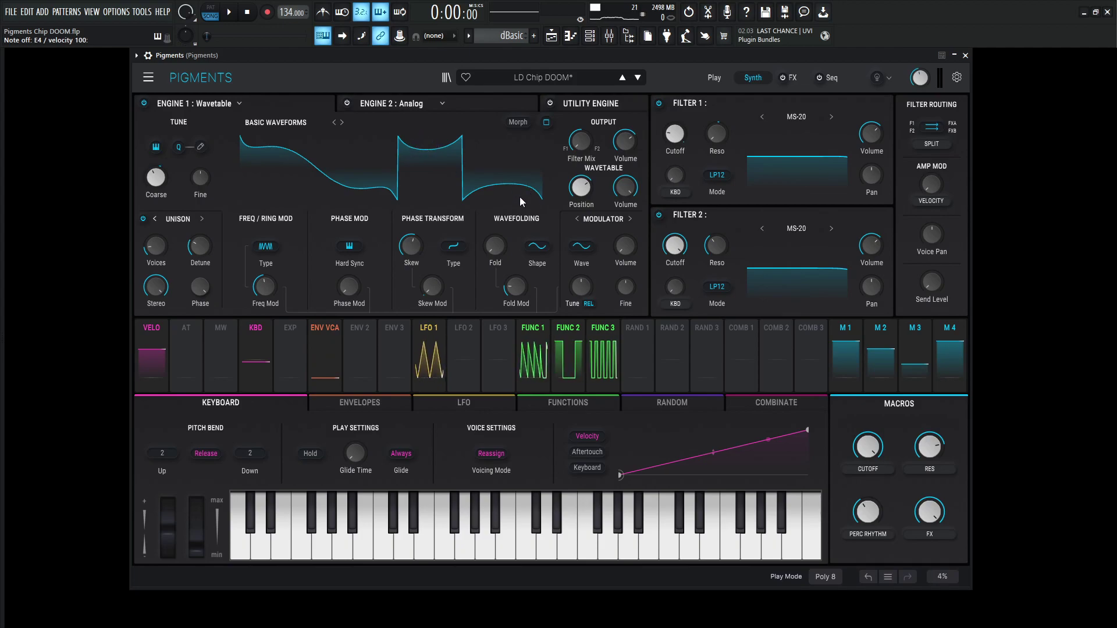
pyautogui.moveTo(413, 247)
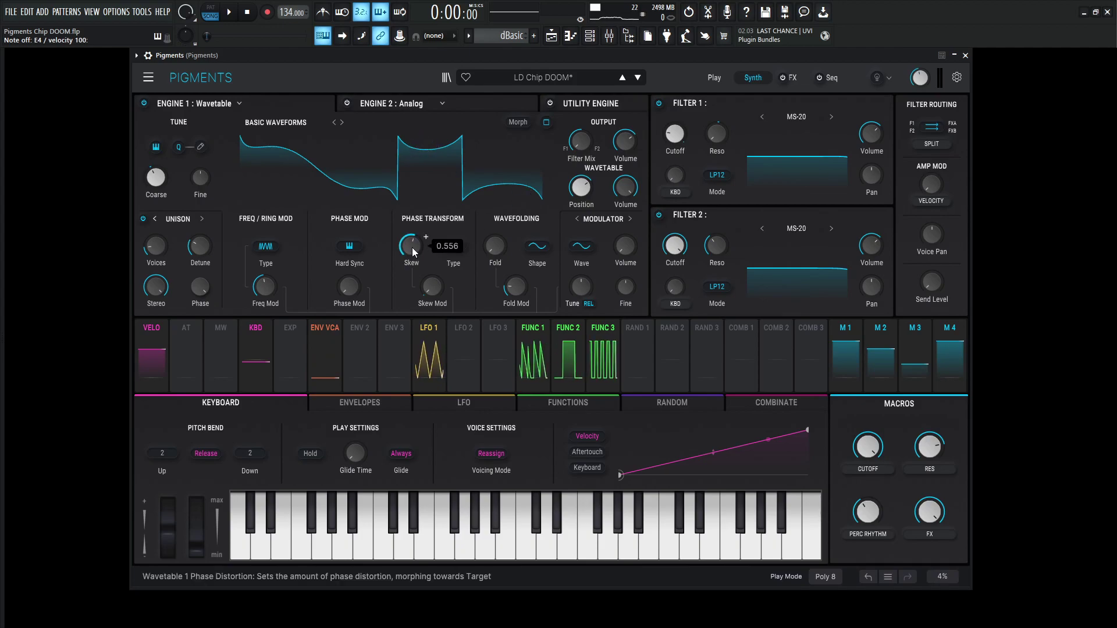
pyautogui.click(453, 247)
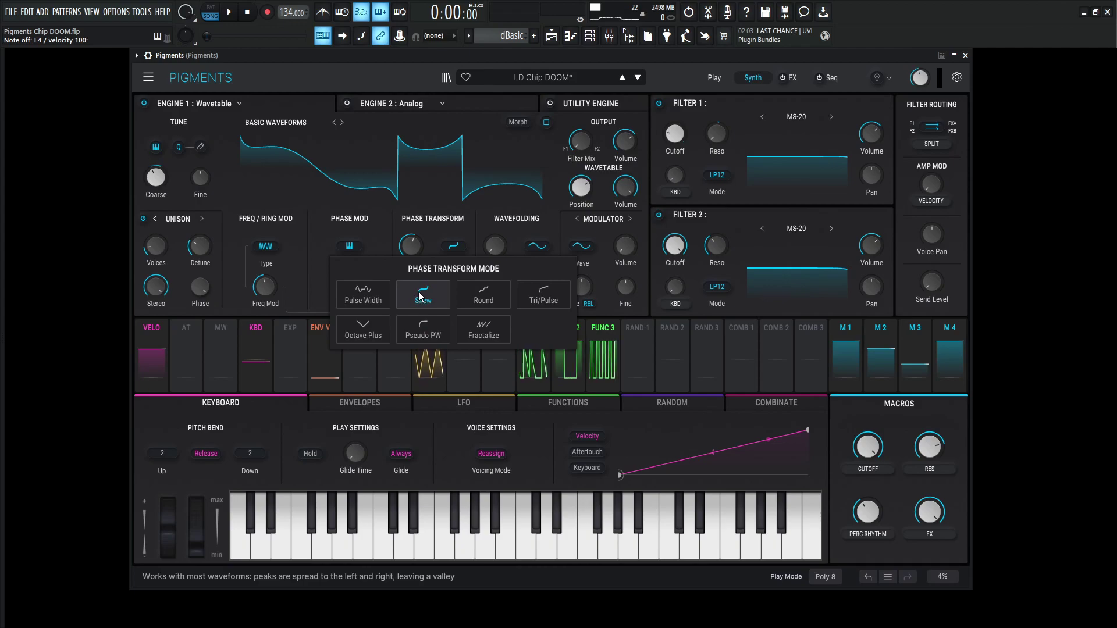
pyautogui.click(454, 247)
pyautogui.moveTo(437, 287)
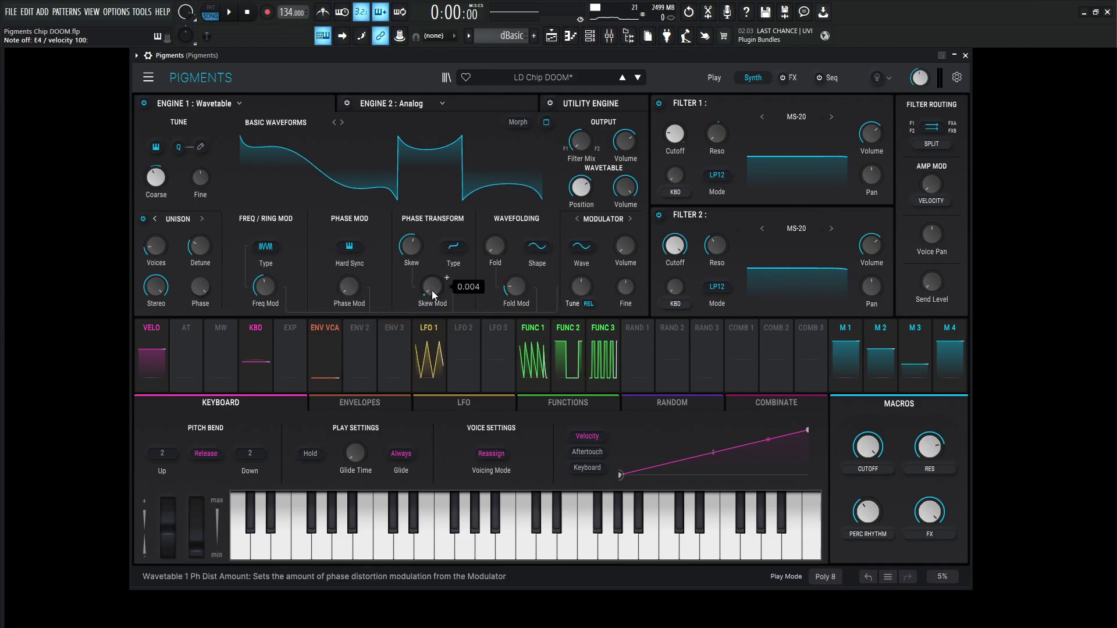
pyautogui.moveTo(516, 290)
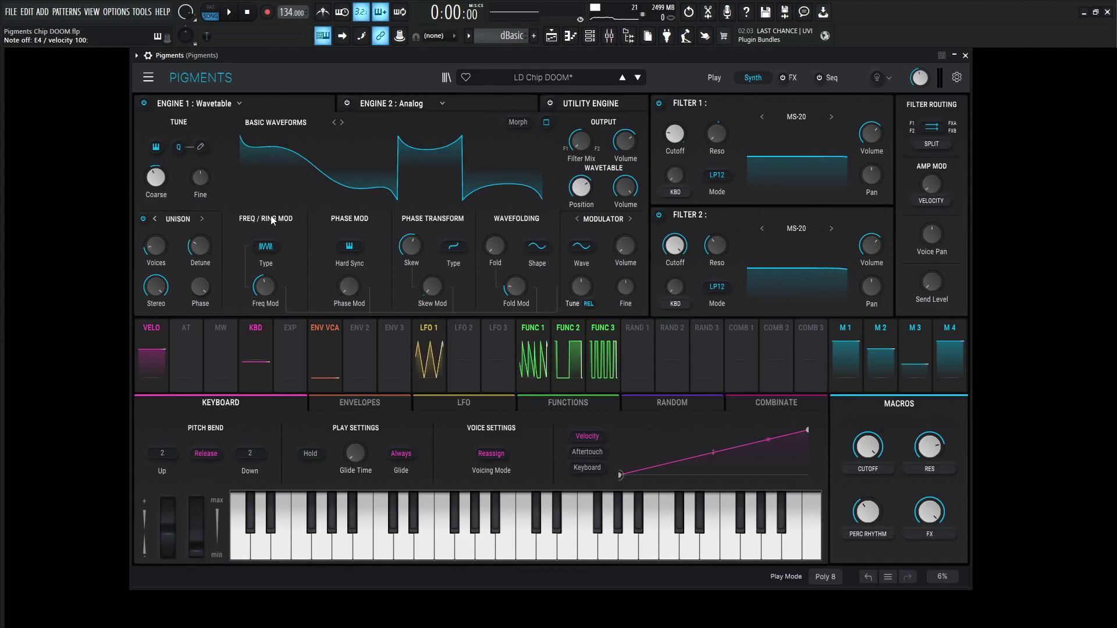
# Examine Engine 1's Freq/Ring Mod amount and modulation type, and its Unison Detune setting
pyautogui.moveTo(266, 289)
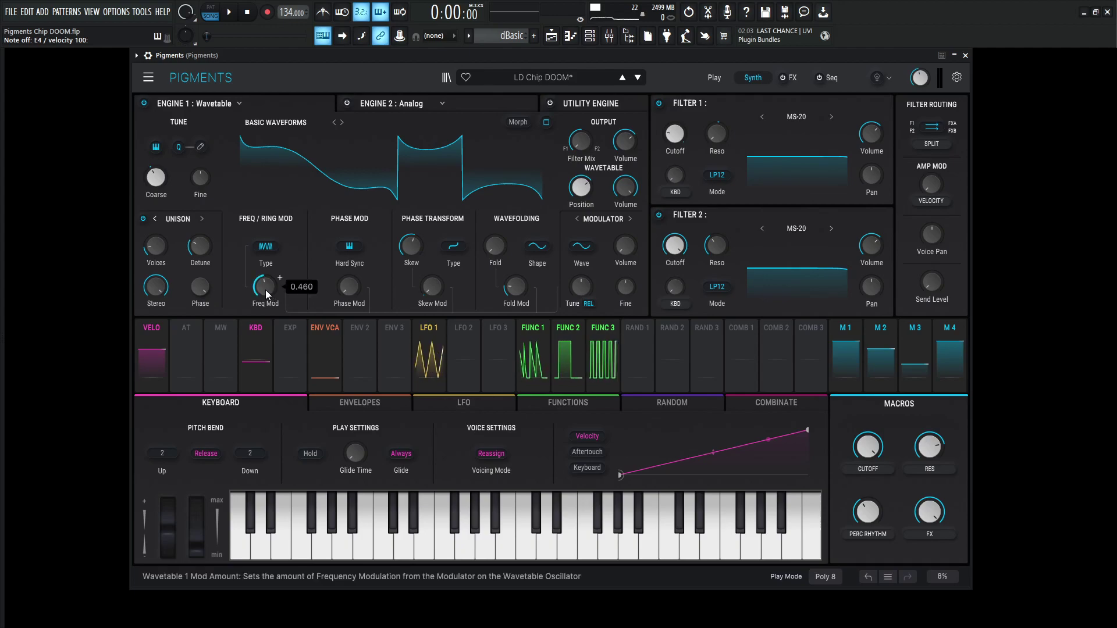
pyautogui.click(265, 246)
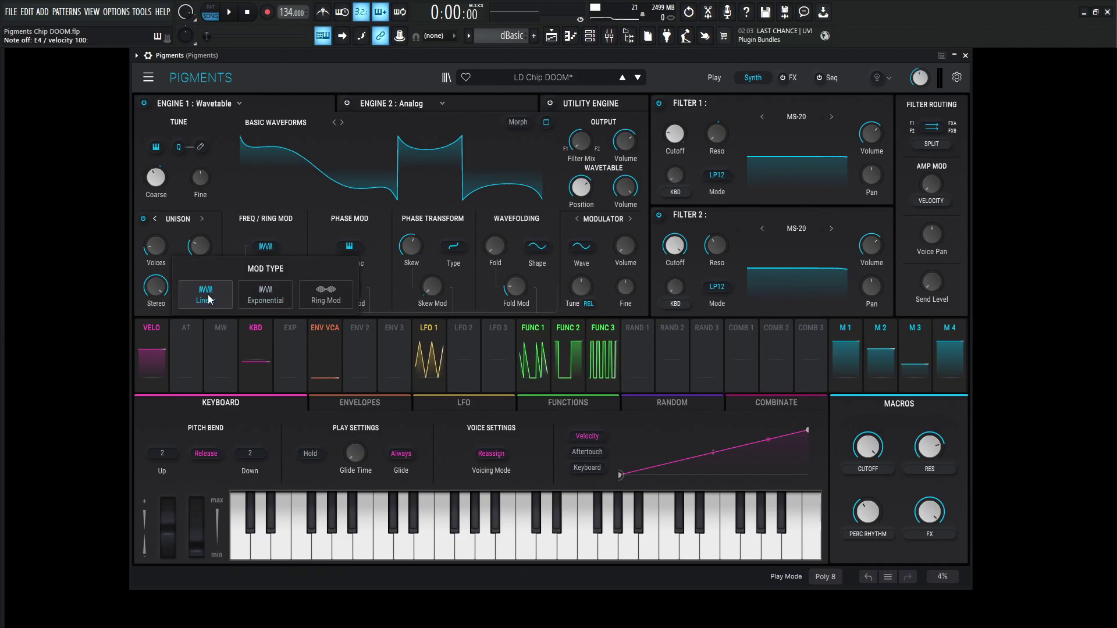
pyautogui.click(274, 225)
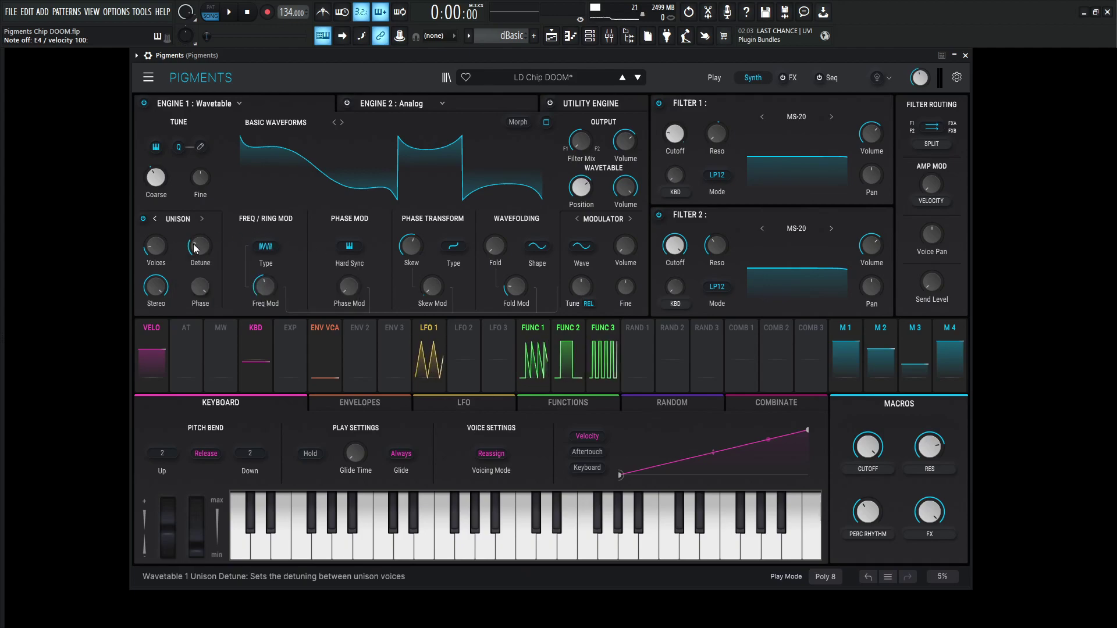
pyautogui.moveTo(203, 249)
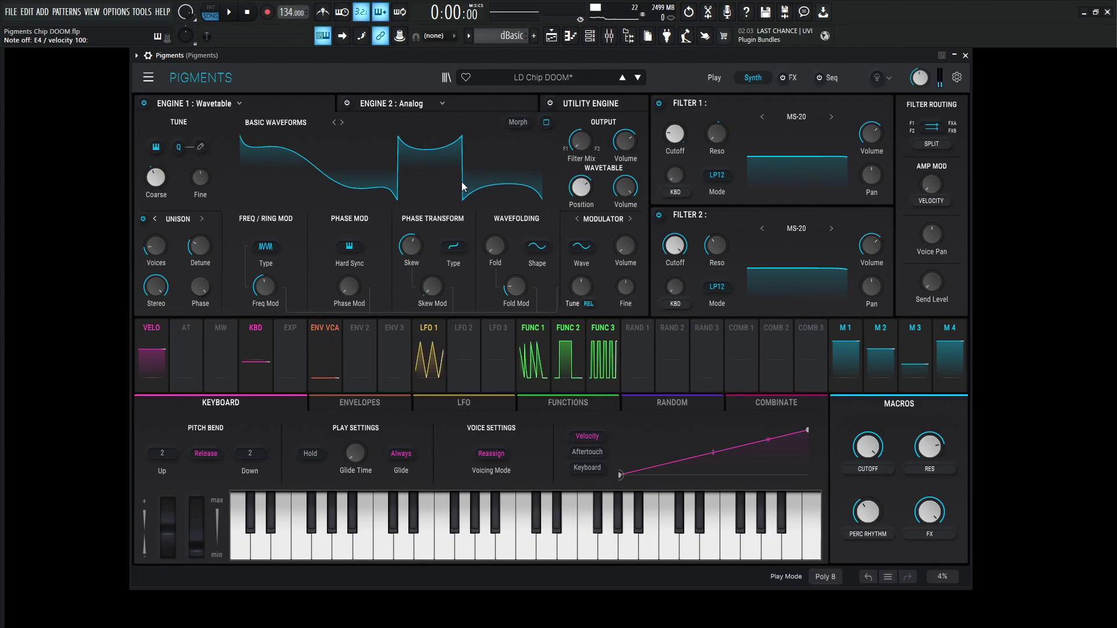
# Examine the Function 2 modulation of Engine 1's Coarse tuning, including its amount, Mod Quantize notes and function curve
pyautogui.moveTo(568, 349); pyautogui.dragTo(155, 198)
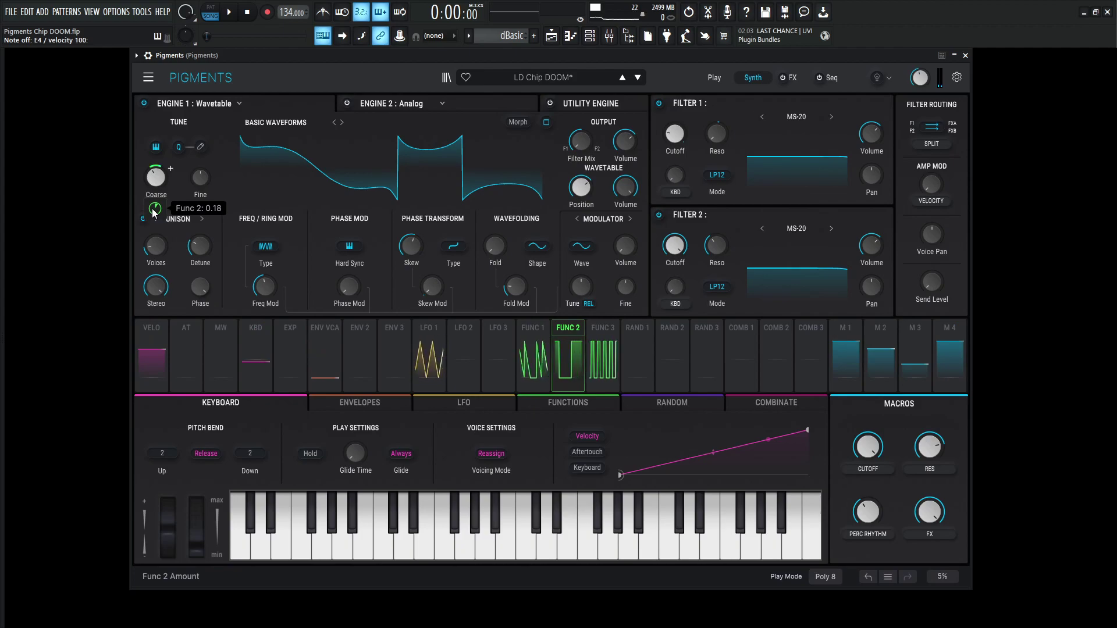
pyautogui.click(175, 158)
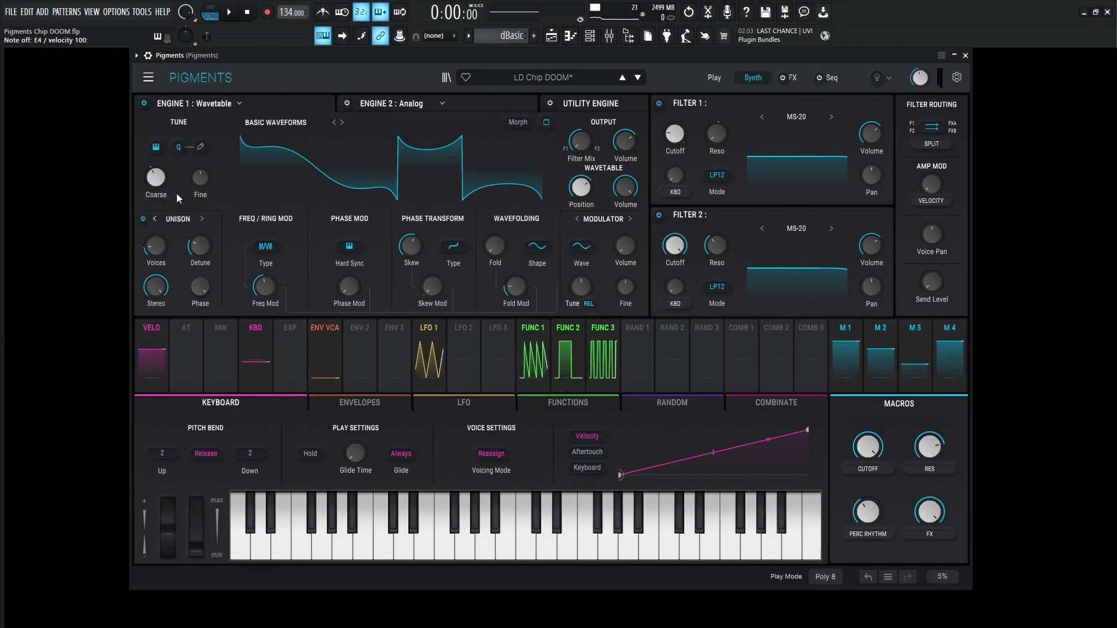
pyautogui.click(200, 148)
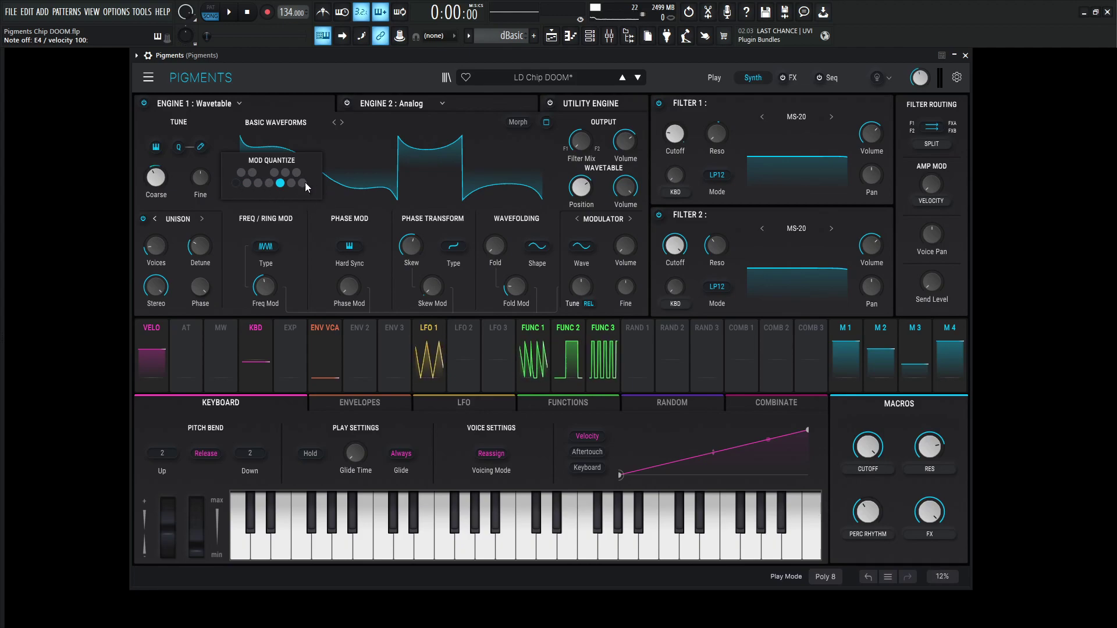
pyautogui.press('c')
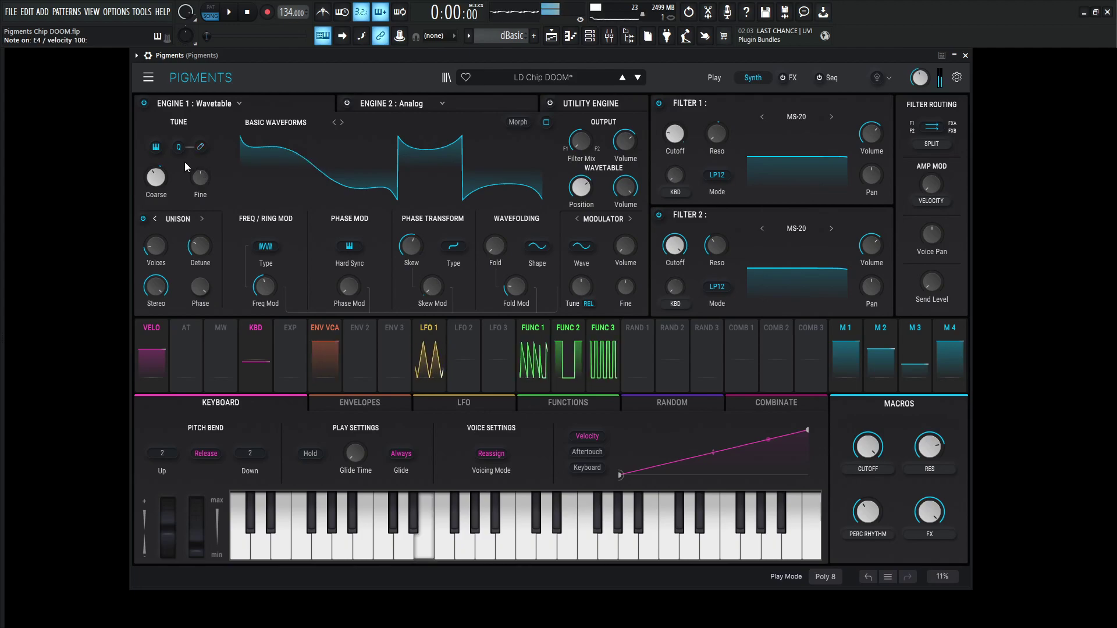
pyautogui.moveTo(568, 355); pyautogui.dragTo(155, 212)
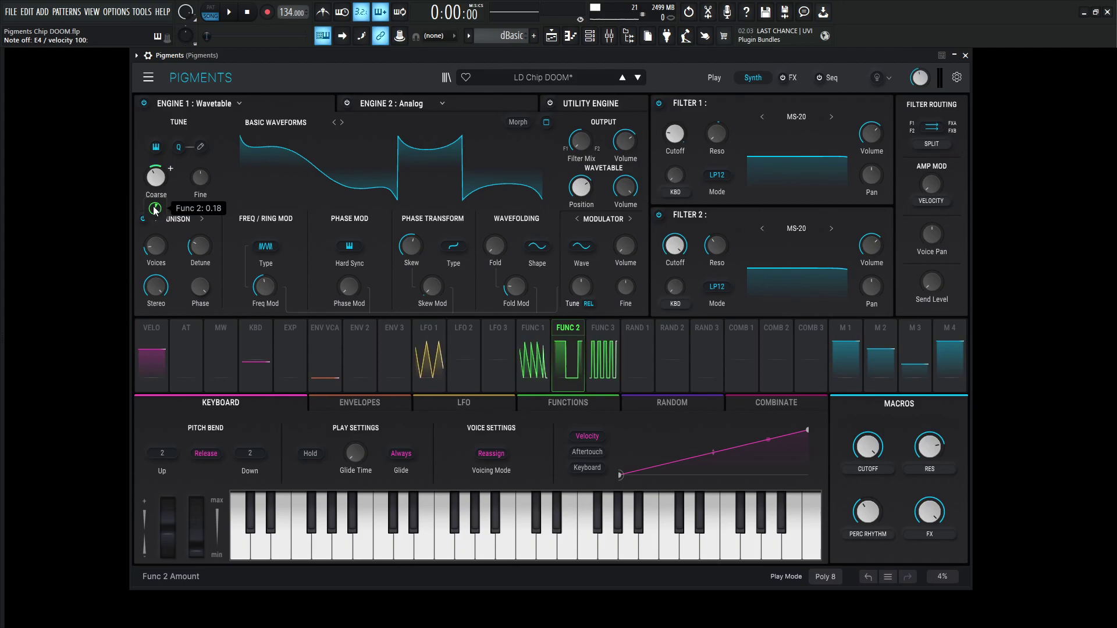
pyautogui.click(567, 365)
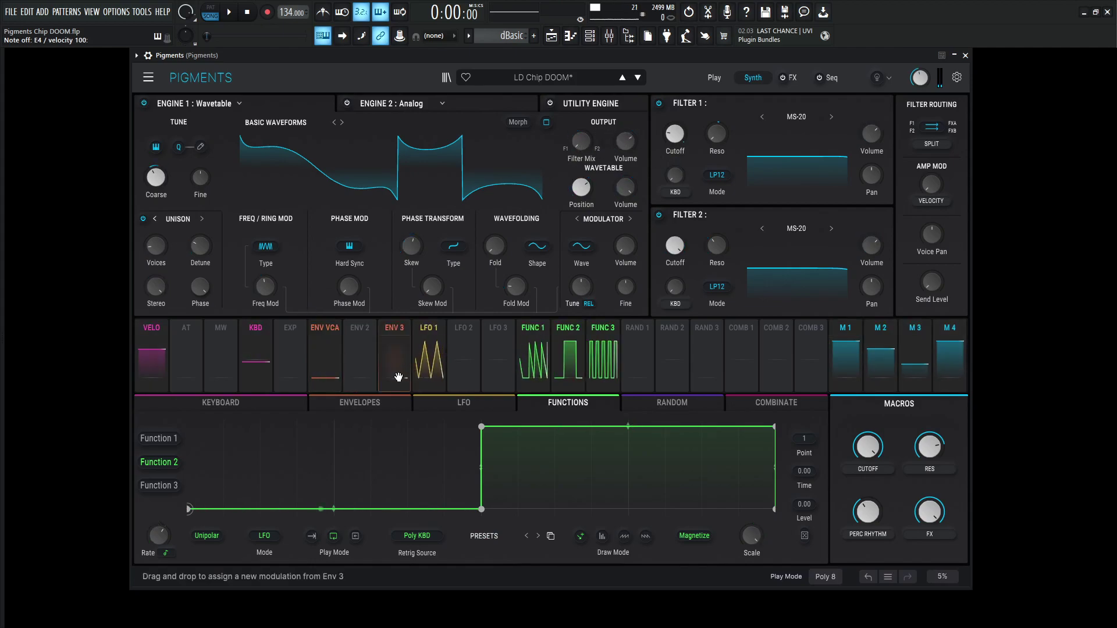
# Display the envelopes and examine the ENV VCA sustain, release, decay curve and attack curve settings
pyautogui.click(385, 405)
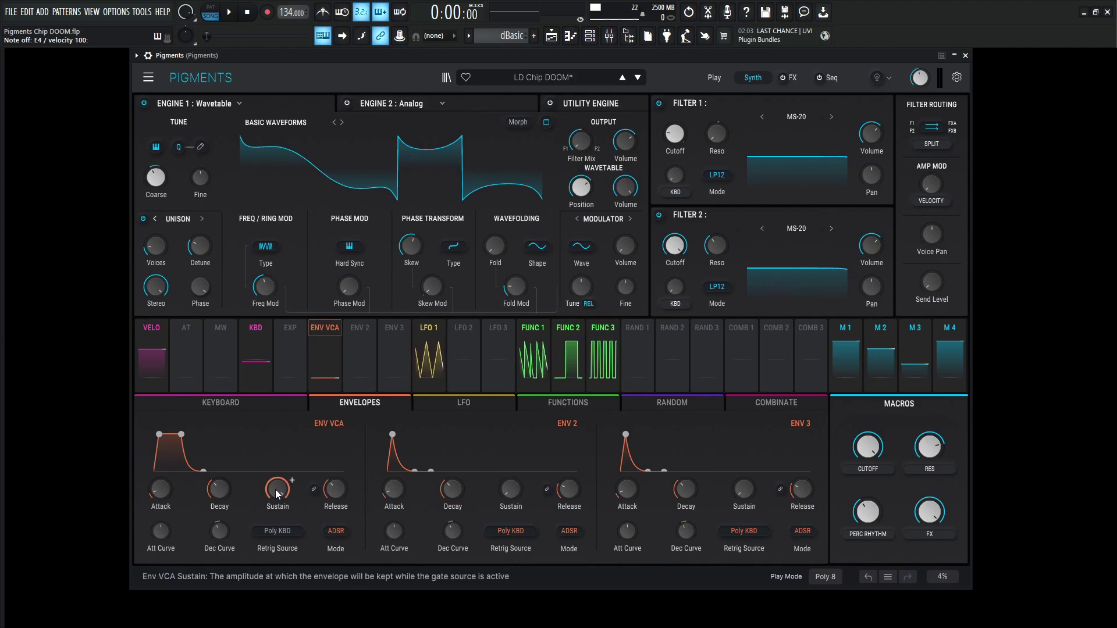
pyautogui.moveTo(335, 491)
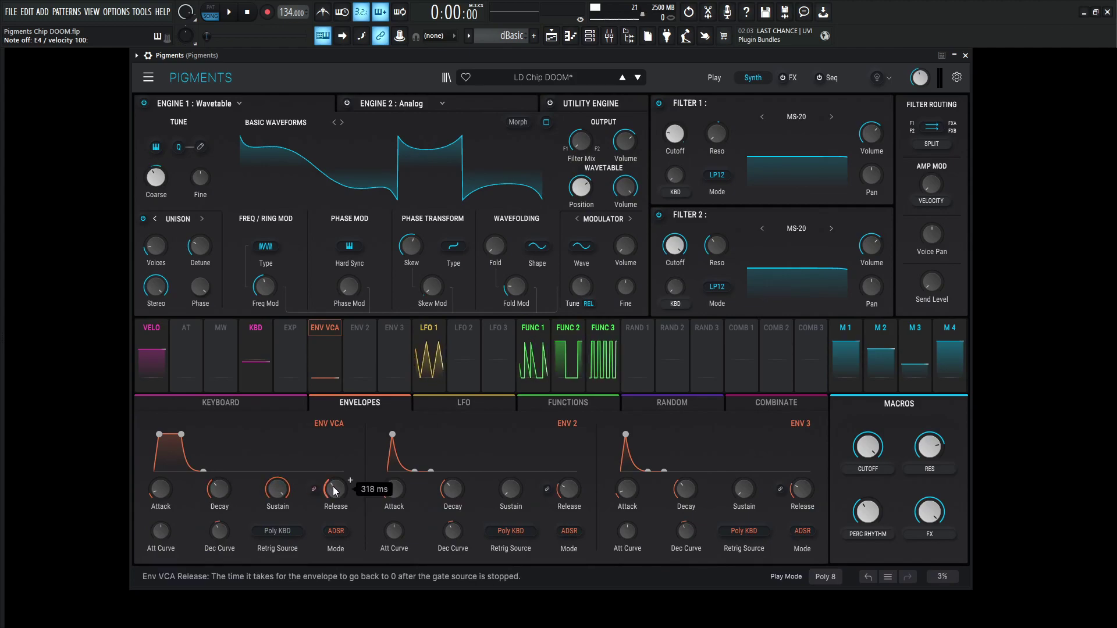
pyautogui.moveTo(226, 530)
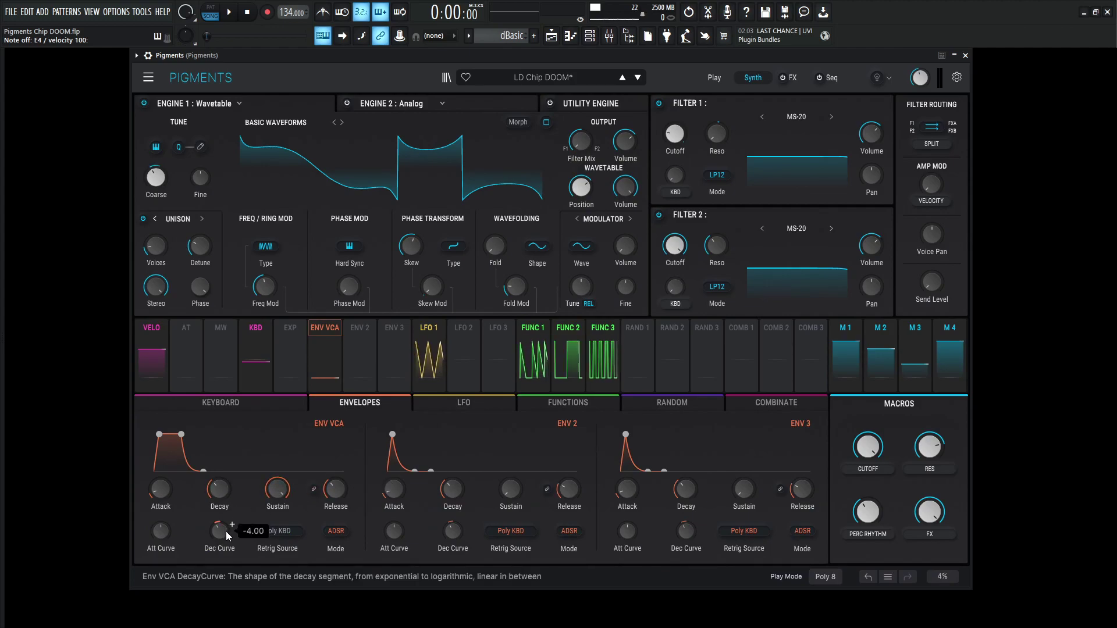
pyautogui.moveTo(164, 531)
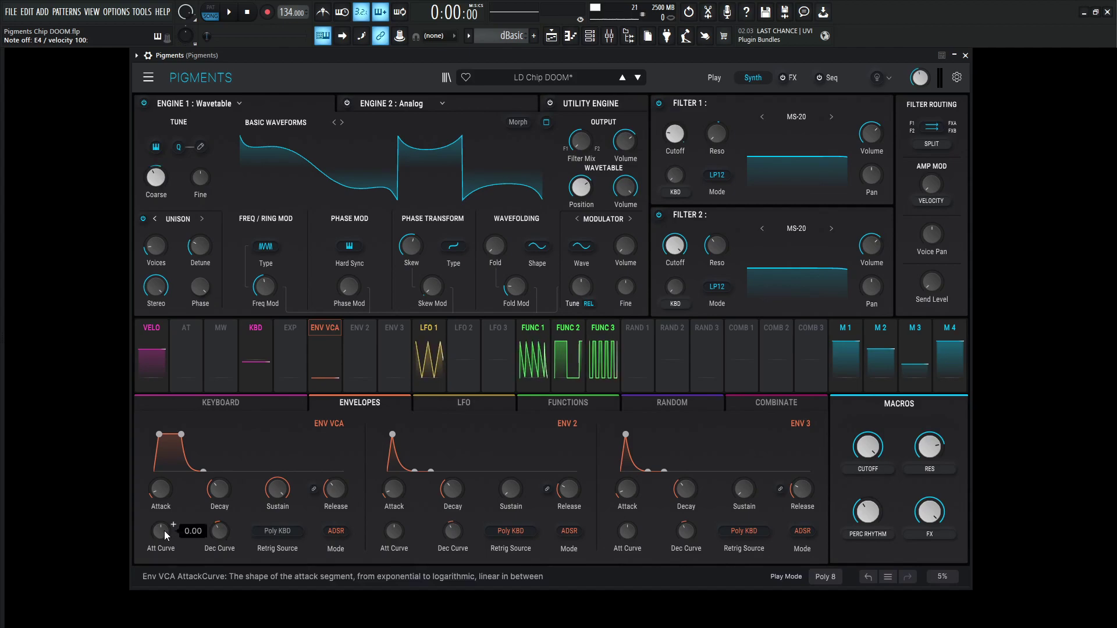
# Turn off Engine 1 and turn on Engine 2 to isolate the Analog engine
pyautogui.click(143, 103)
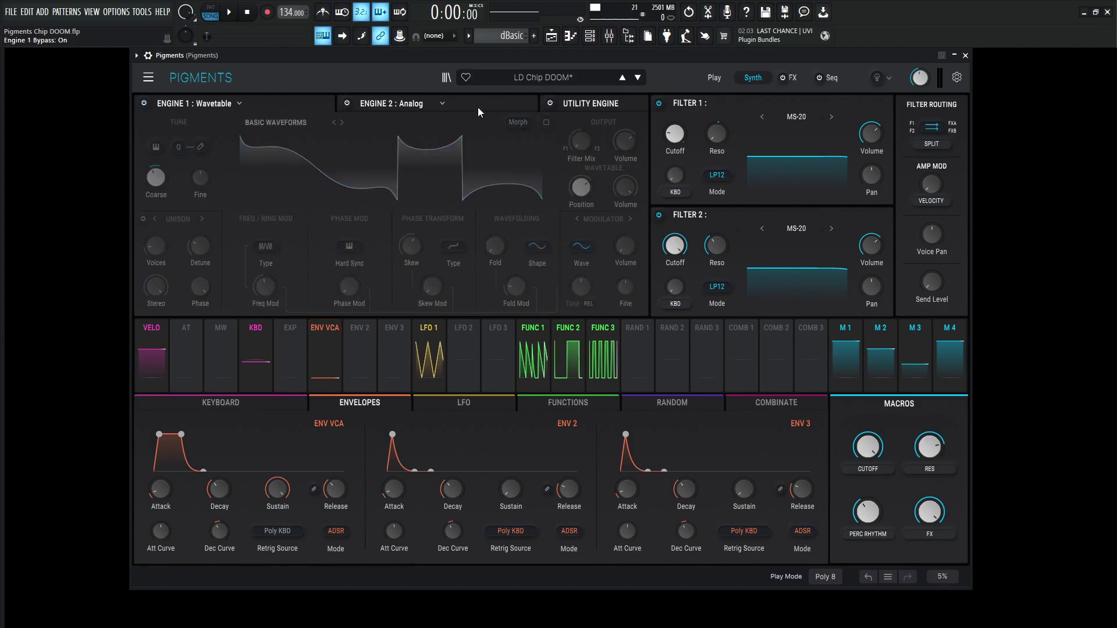
pyautogui.click(346, 103)
pyautogui.moveTo(547, 185)
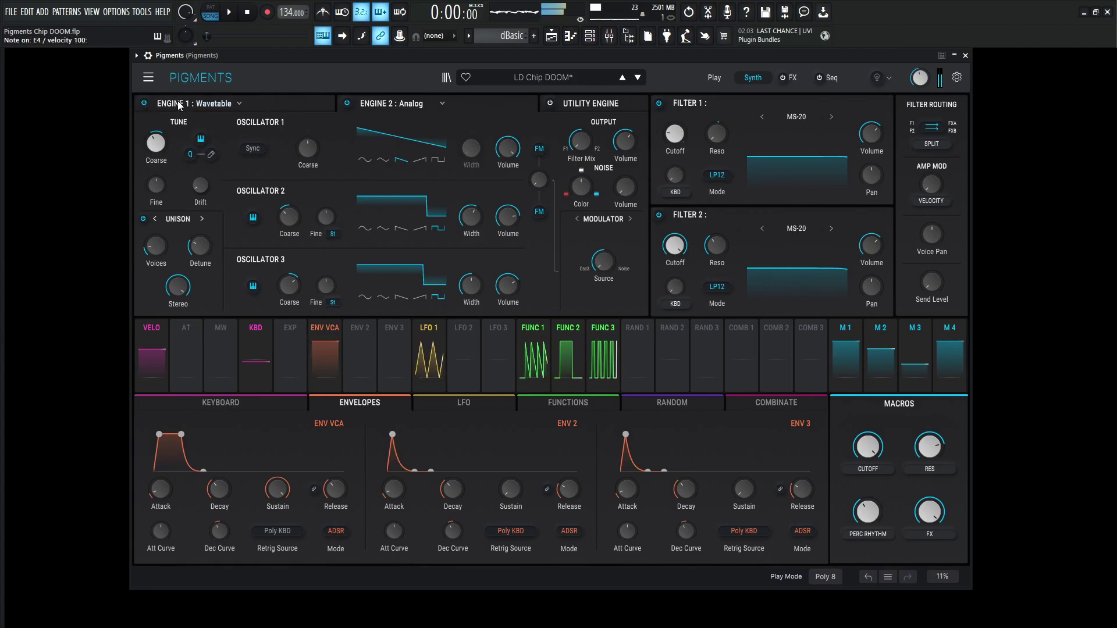
pyautogui.click(144, 103)
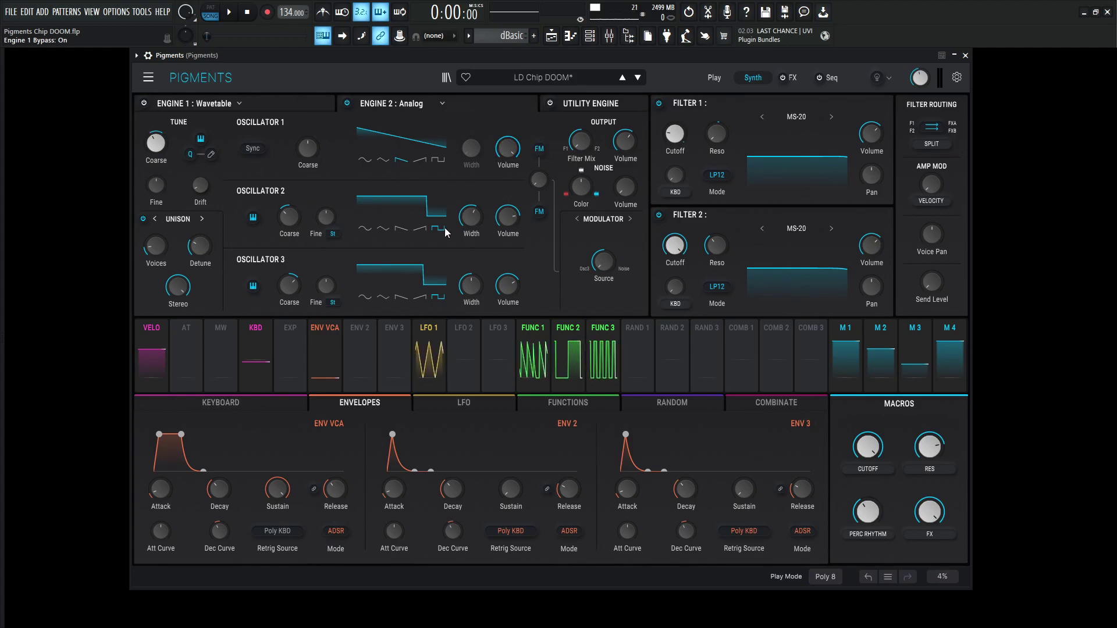
# Examine Engine 2's Oscillator 2 width, oscillator Coarse pitches and the engine's main Coarse tuning with its modulation source
pyautogui.moveTo(473, 219)
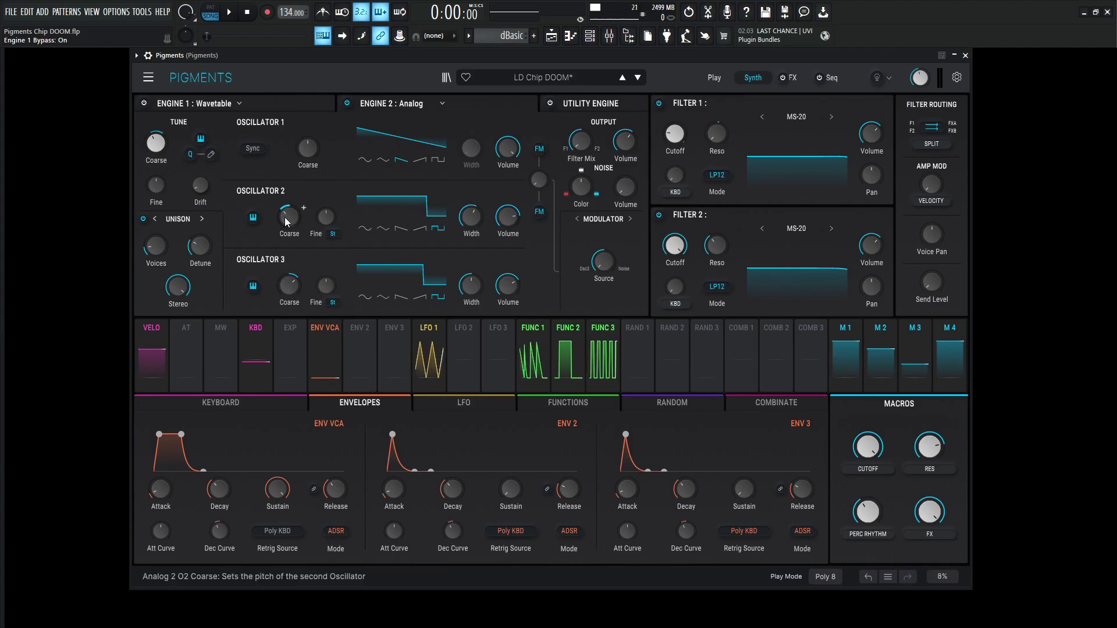
pyautogui.moveTo(285, 218)
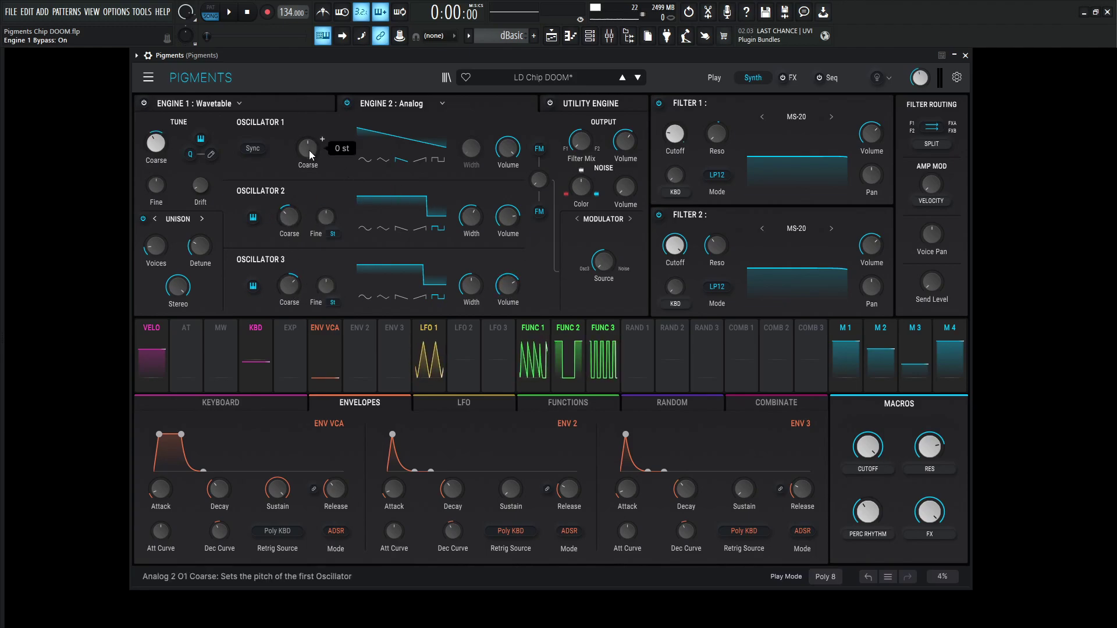
pyautogui.moveTo(170, 145)
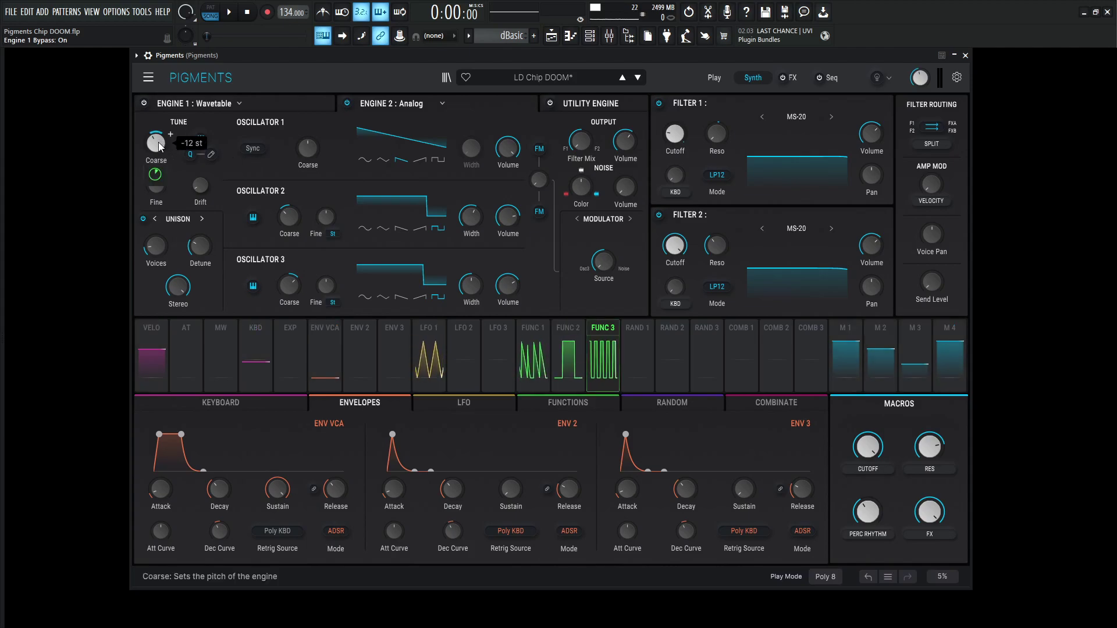
# Examine the Coarse pitches of Engine 2's oscillators, Oscillator 3's width and volume, and the Modulator source
pyautogui.moveTo(307, 149)
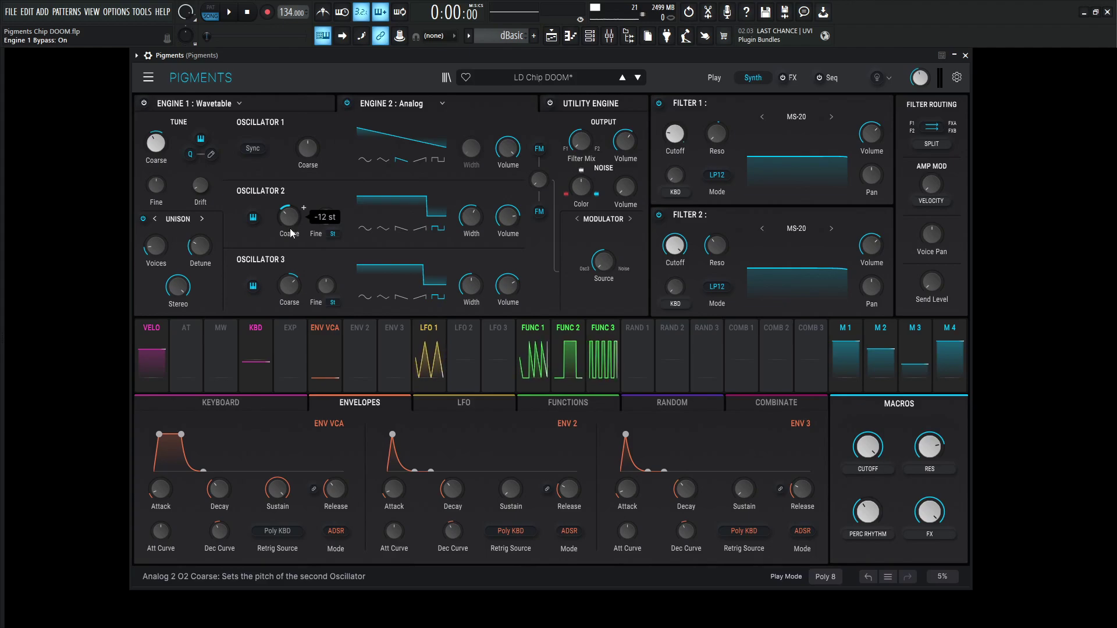
pyautogui.moveTo(293, 284)
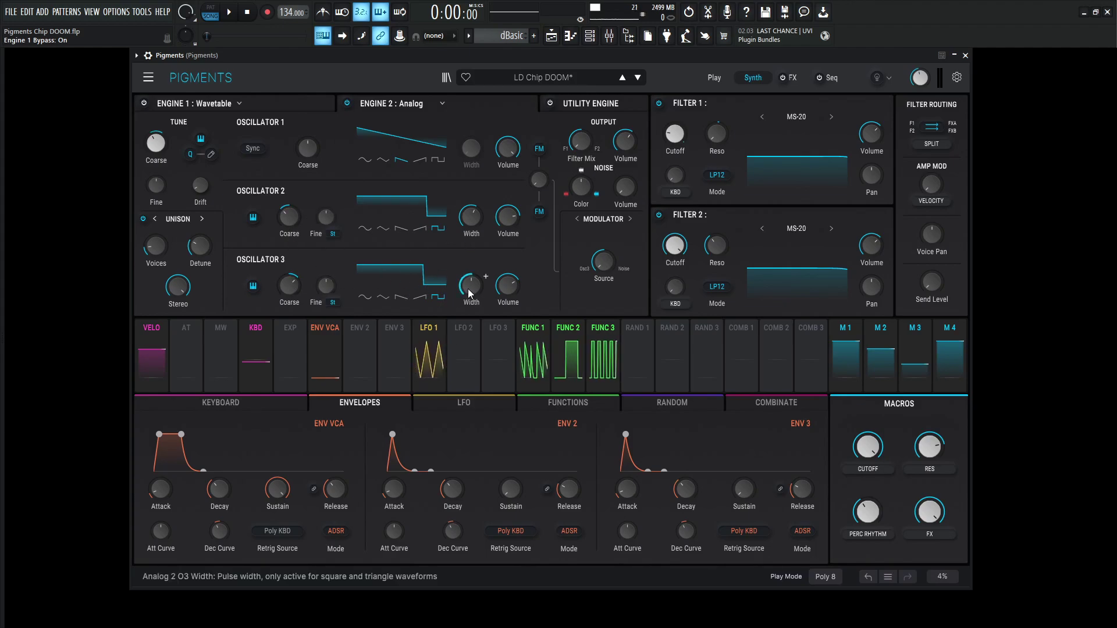
pyautogui.moveTo(471, 285)
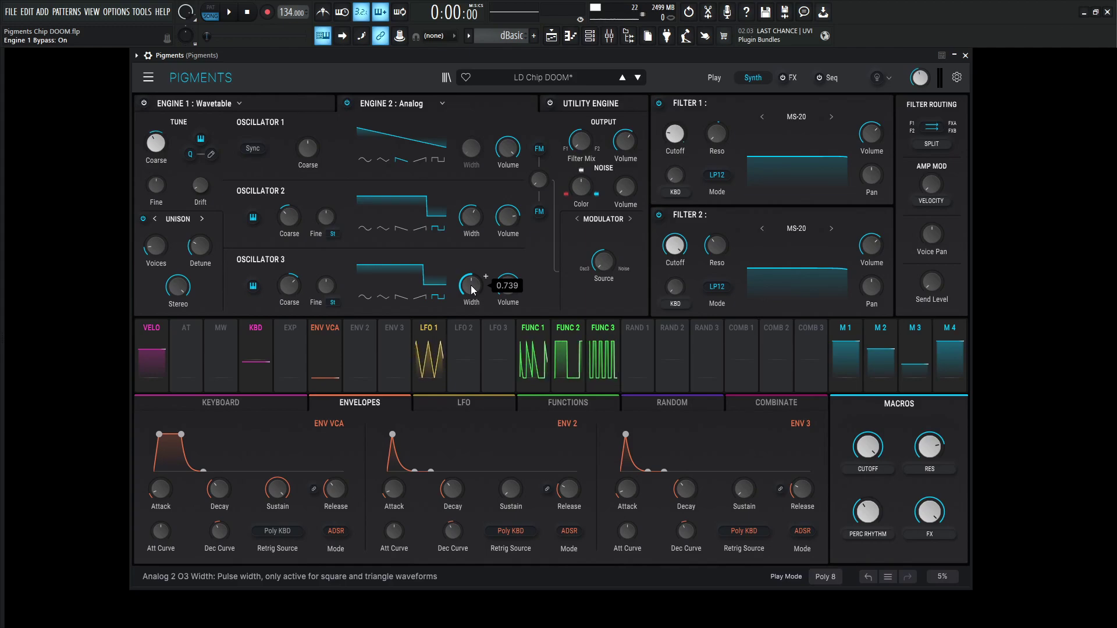
pyautogui.moveTo(505, 287)
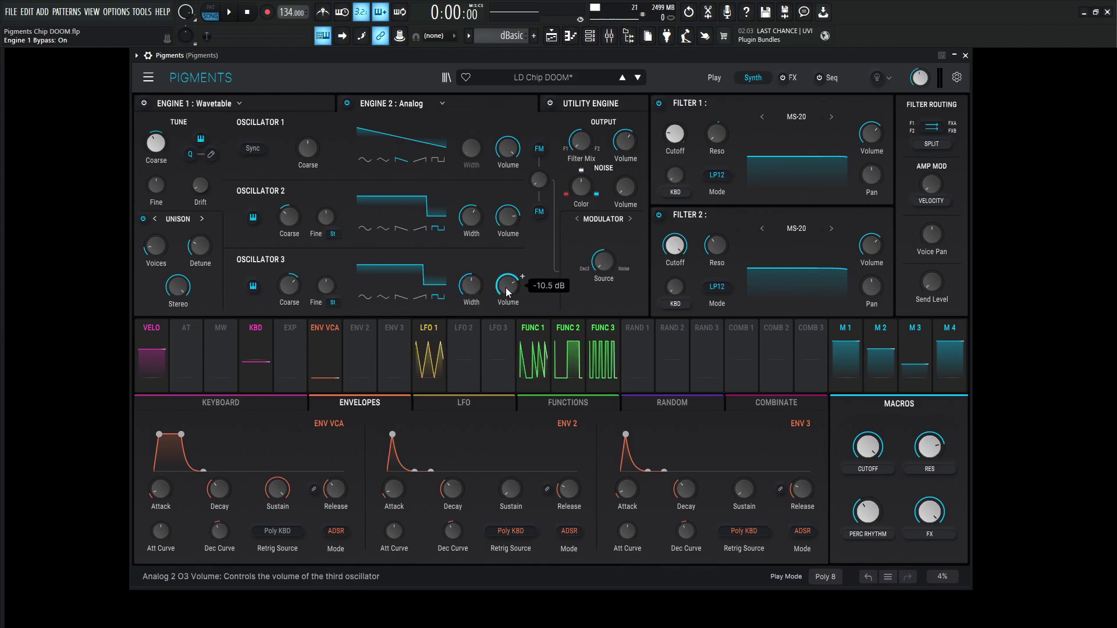
pyautogui.moveTo(609, 261)
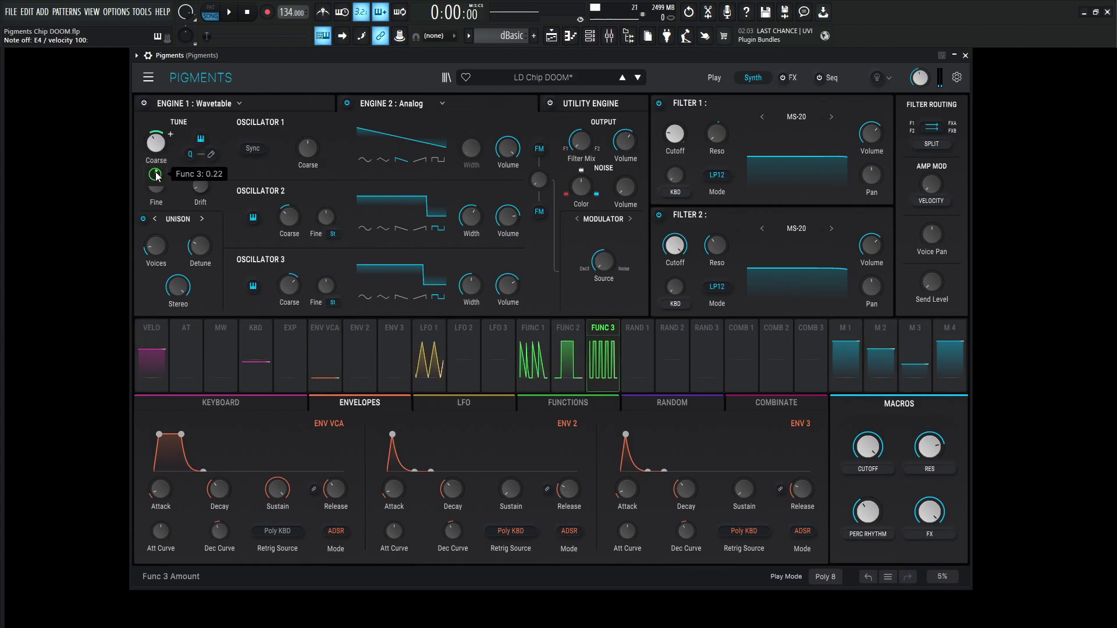
# Examine the Function 3 curve modulating Engine 2's Coarse tuning and compare its rate and shape with Function 2
pyautogui.click(605, 360)
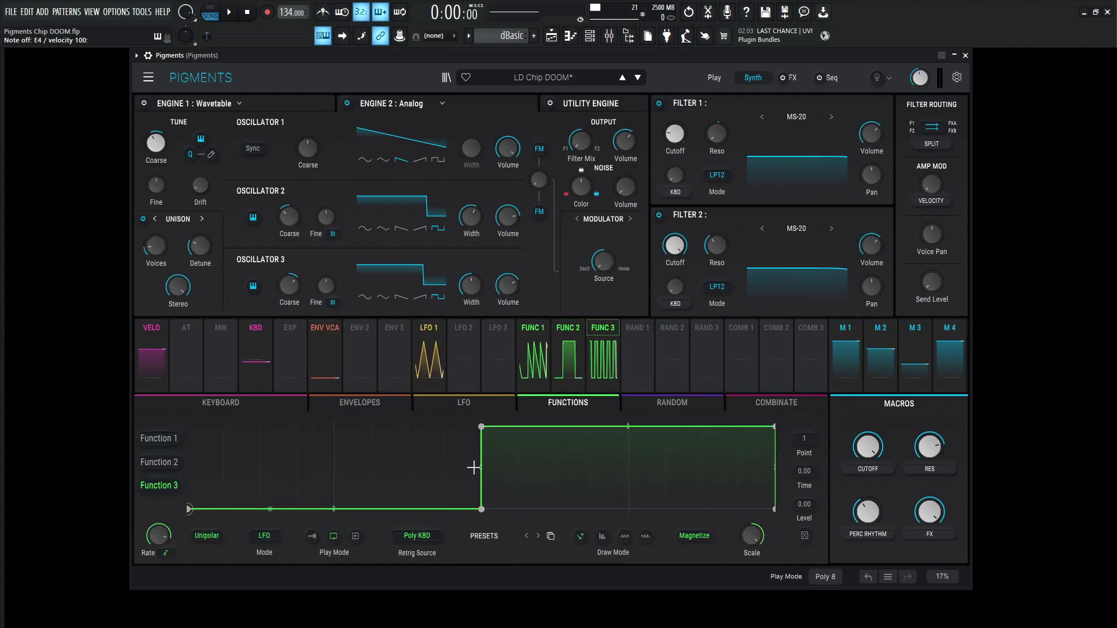
pyautogui.click(568, 332)
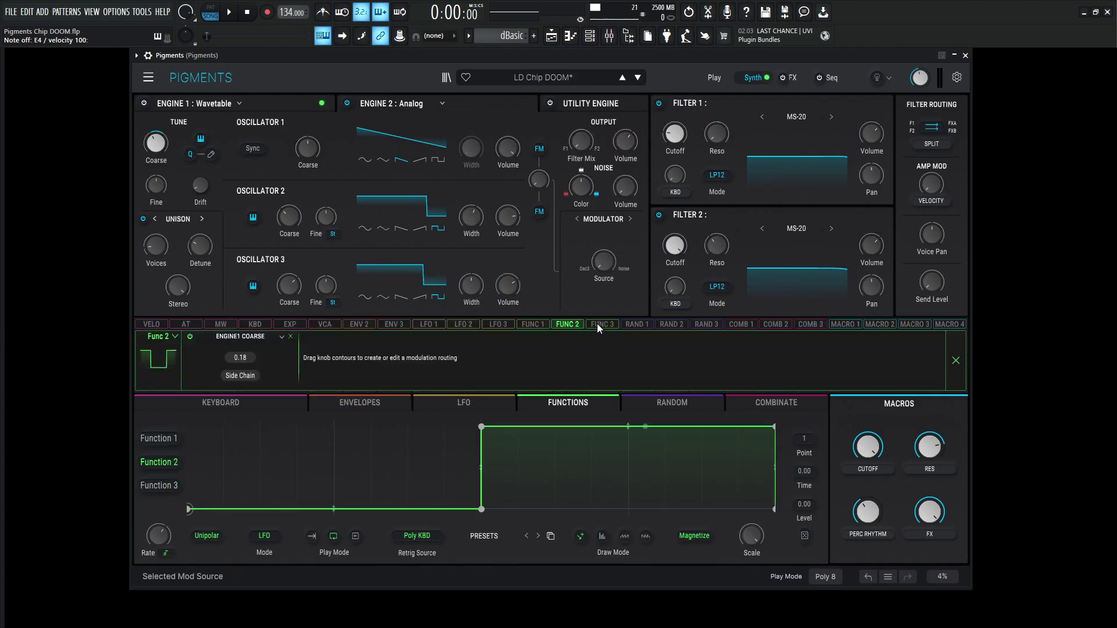
pyautogui.click(956, 361)
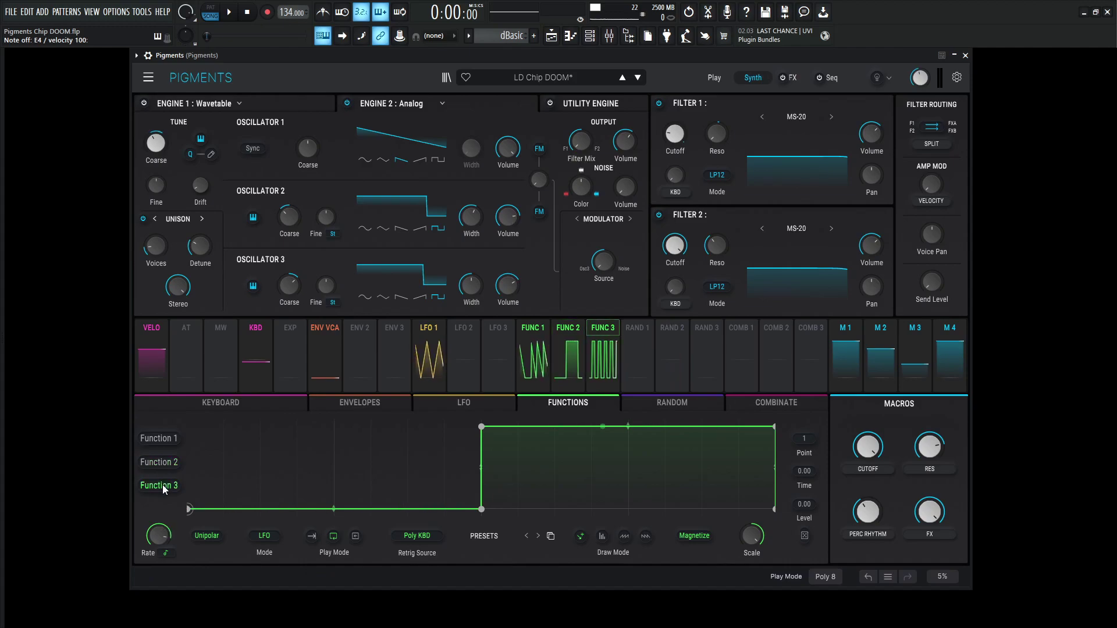
pyautogui.click(163, 464)
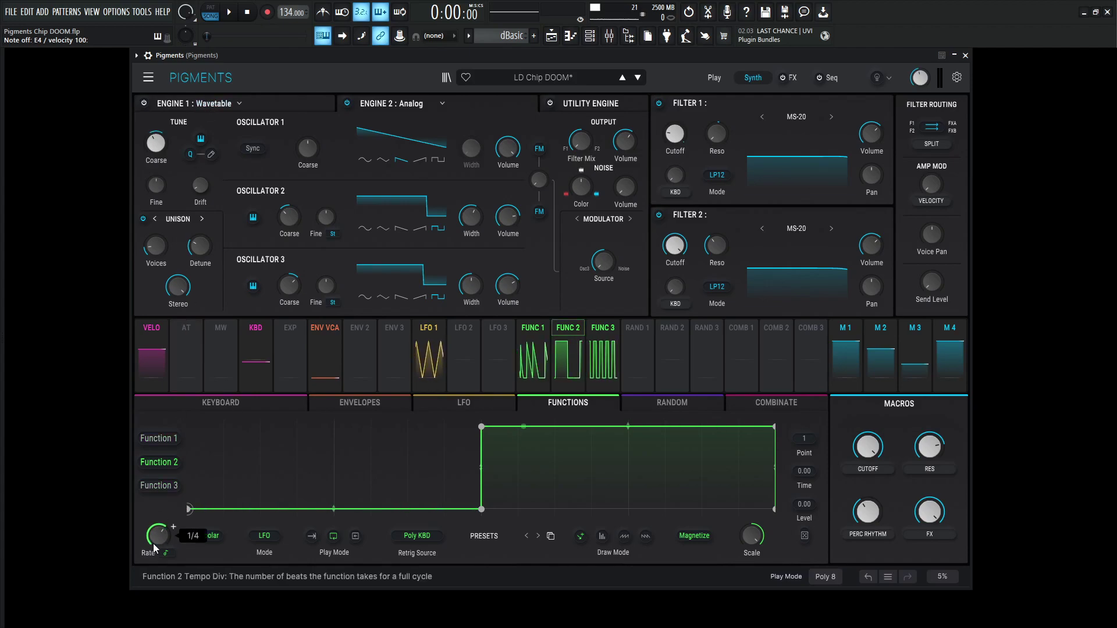
pyautogui.click(159, 485)
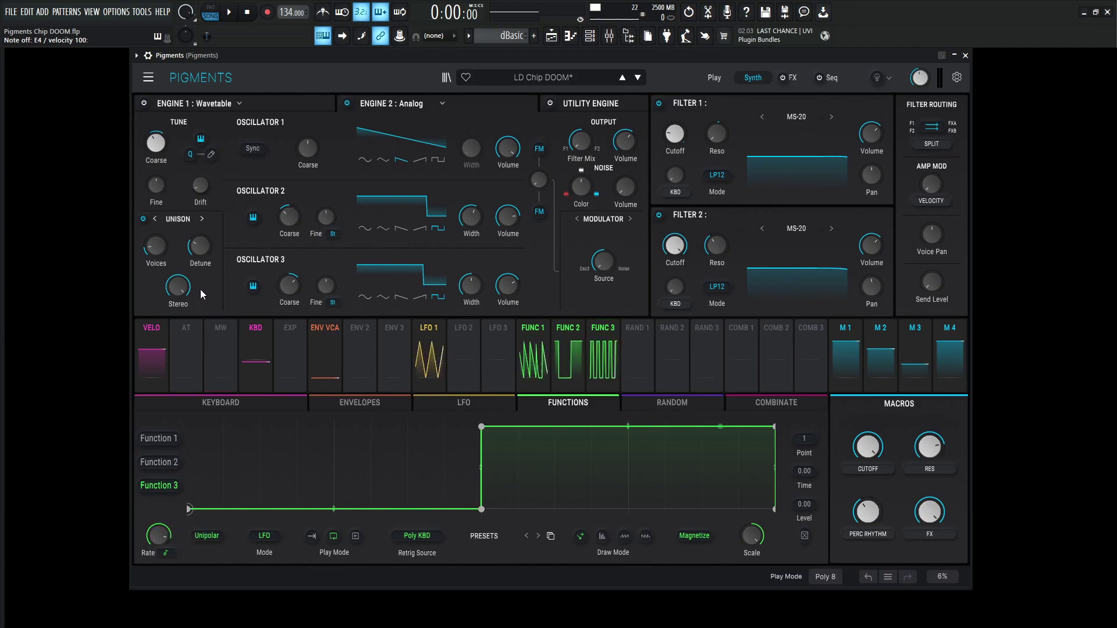
# Examine the Mod Quantize notes of Engine 2's Coarse tuning and toggle Engine 2 to compare it with Engine 1
pyautogui.click(190, 154)
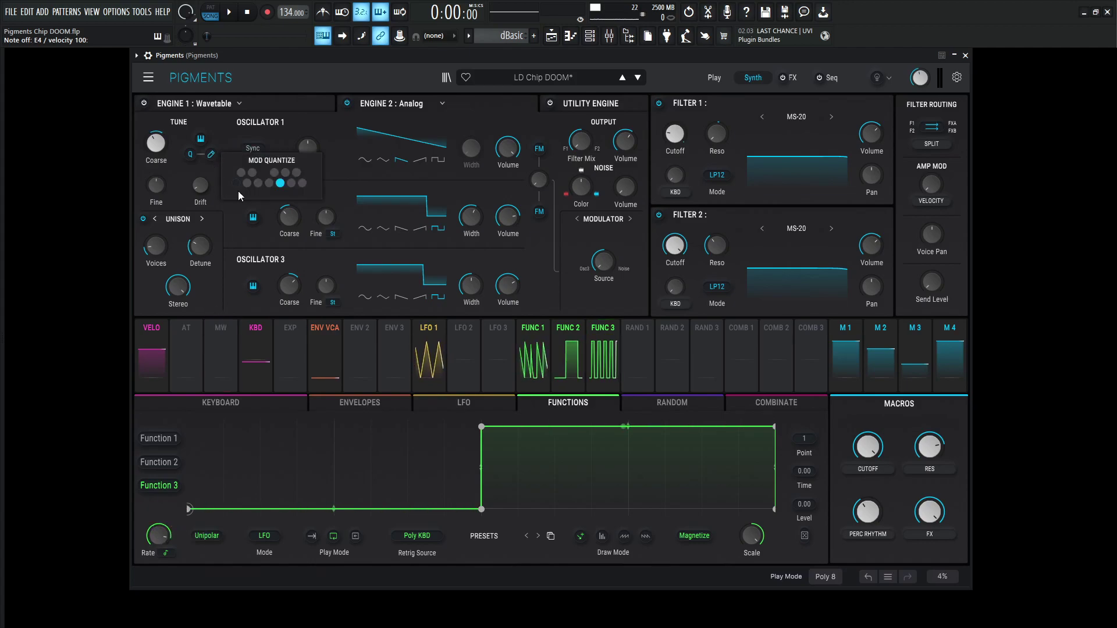
pyautogui.click(214, 121)
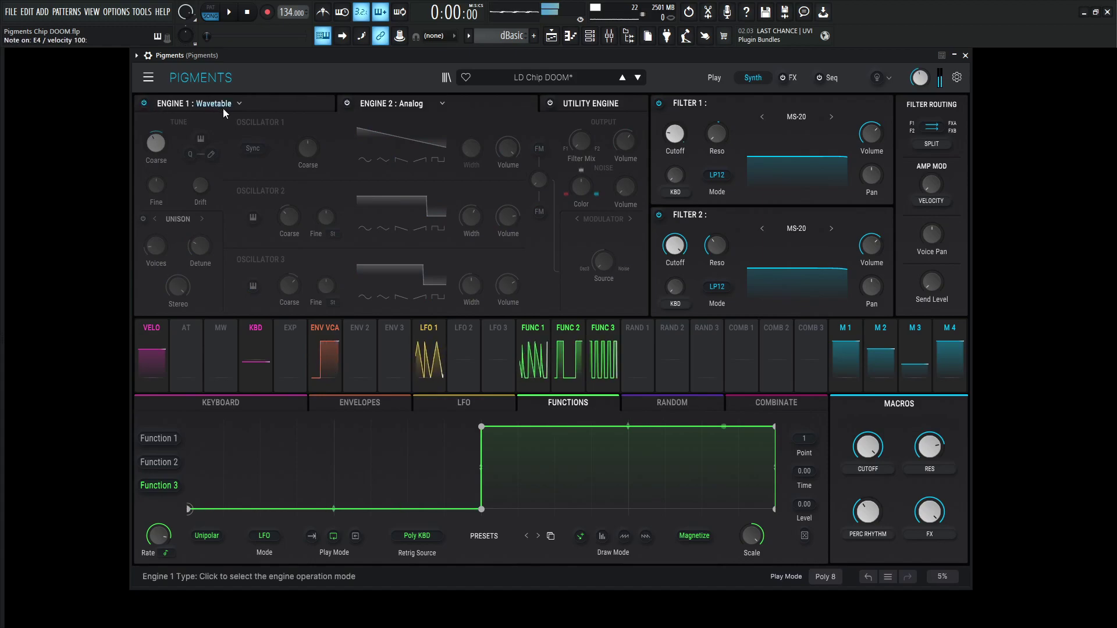
pyautogui.click(347, 104)
pyautogui.click(348, 103)
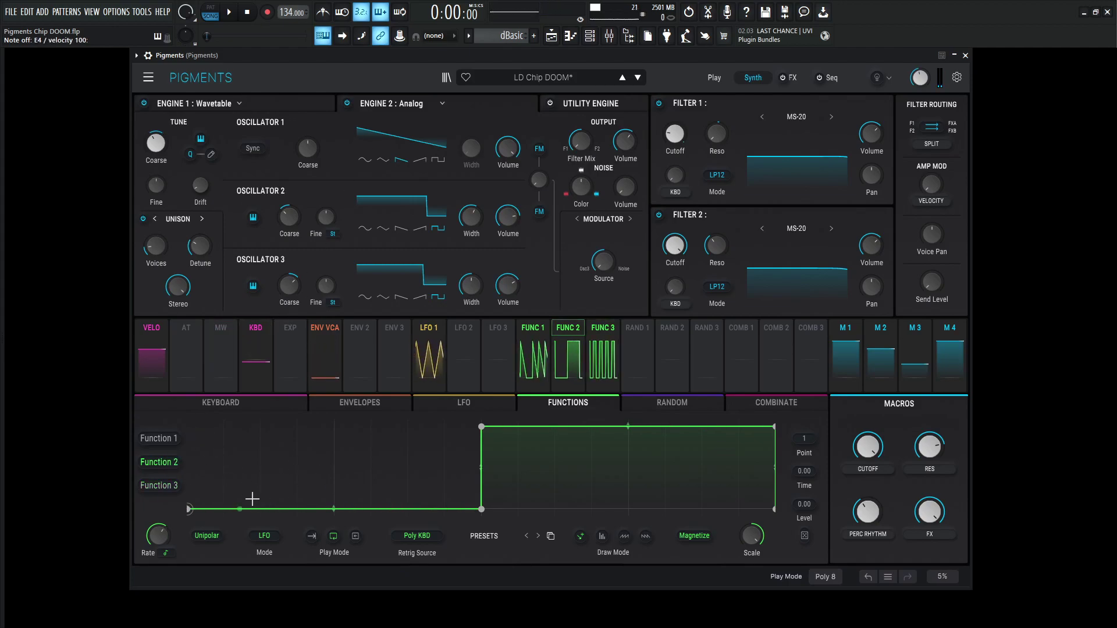
# View the options for copying Function 2 to another function slot without copying it
pyautogui.click(551, 536)
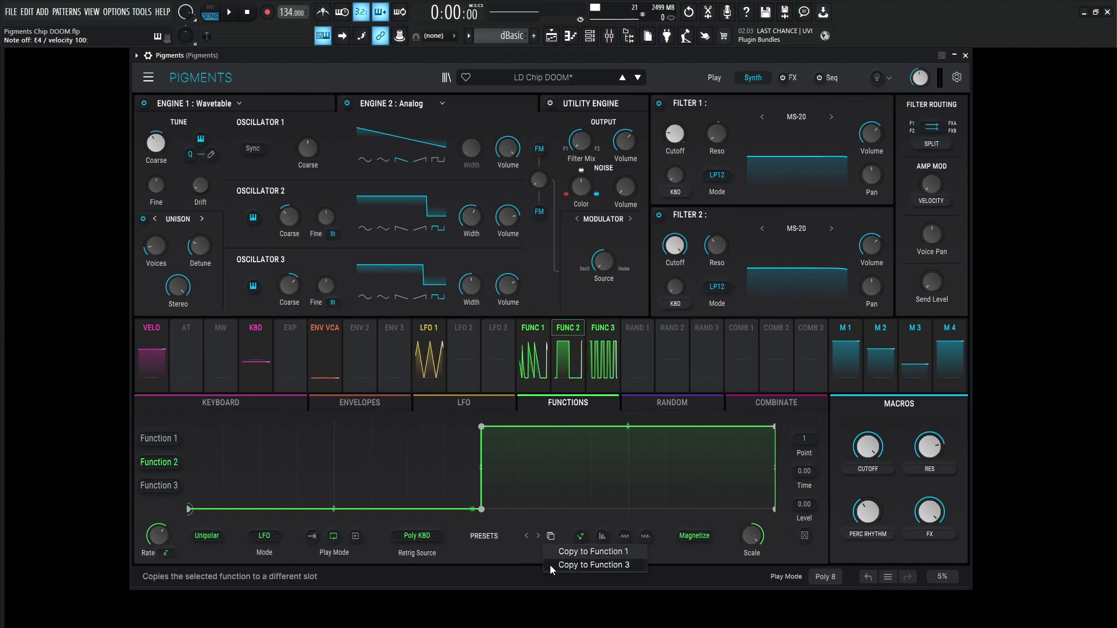
pyautogui.click(510, 561)
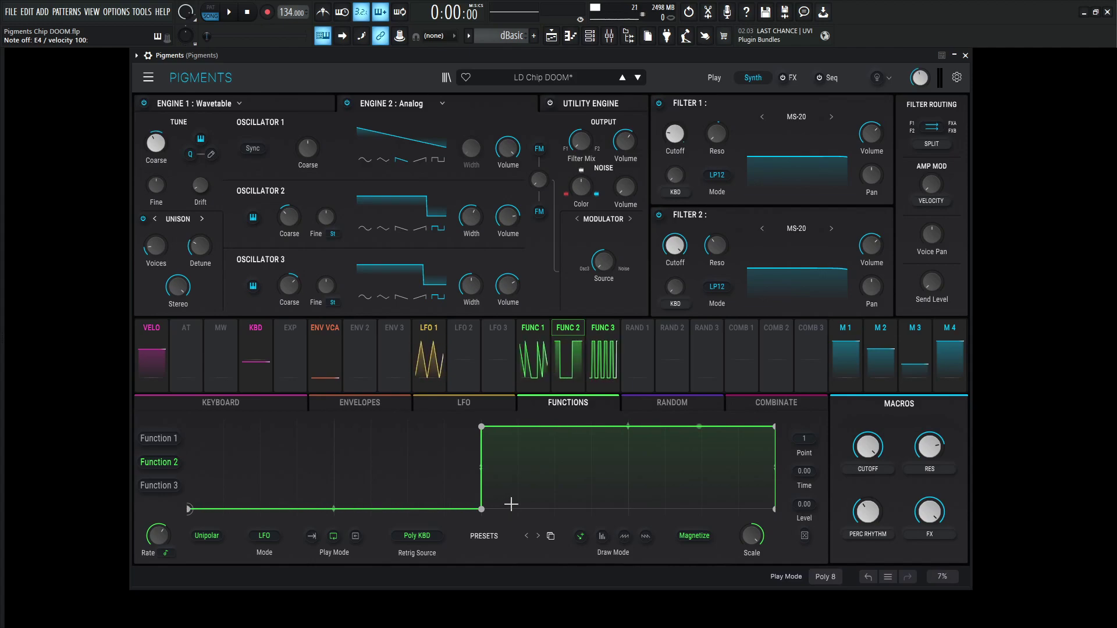
pyautogui.click(551, 535)
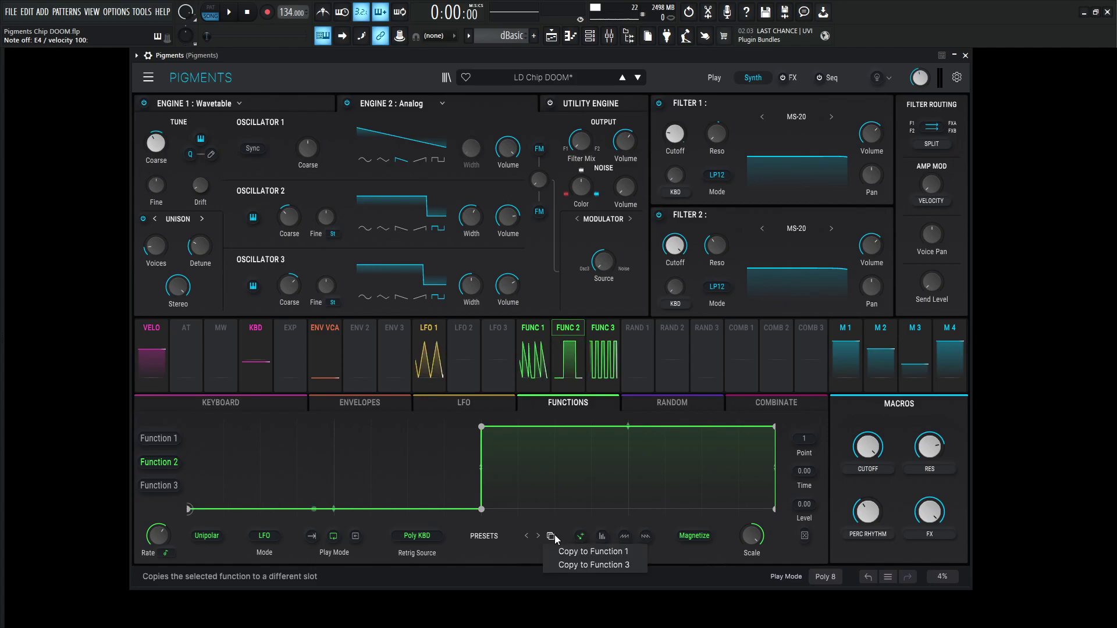
pyautogui.click(497, 557)
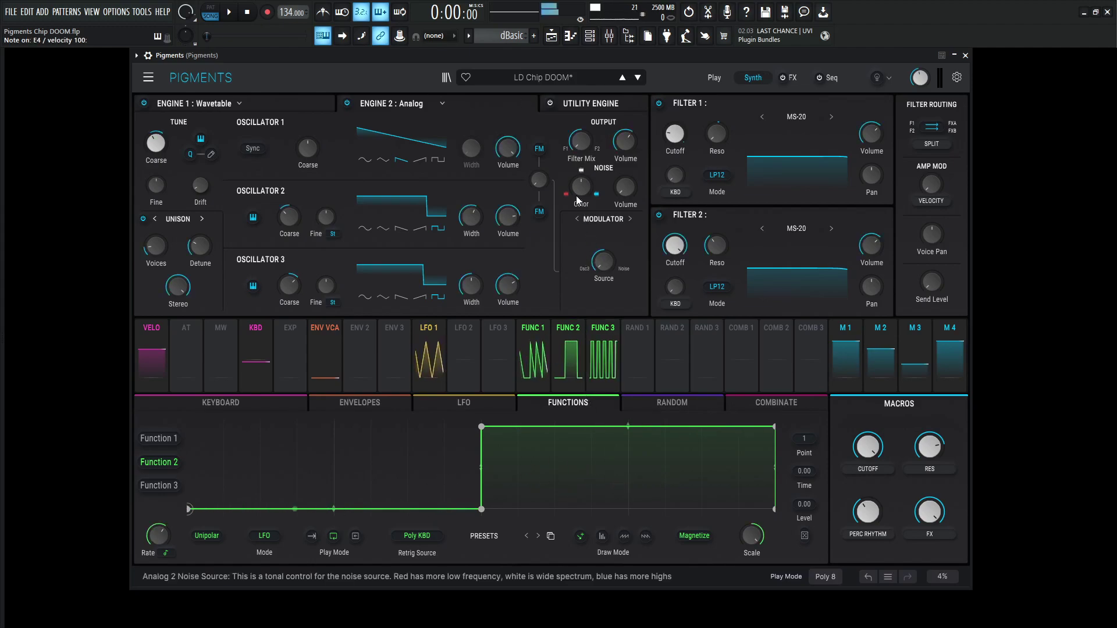
# Isolate the Utility Engine by turning it on with Engines 1 and 2 off, and audition it by playing E4
pyautogui.moveTo(580, 203)
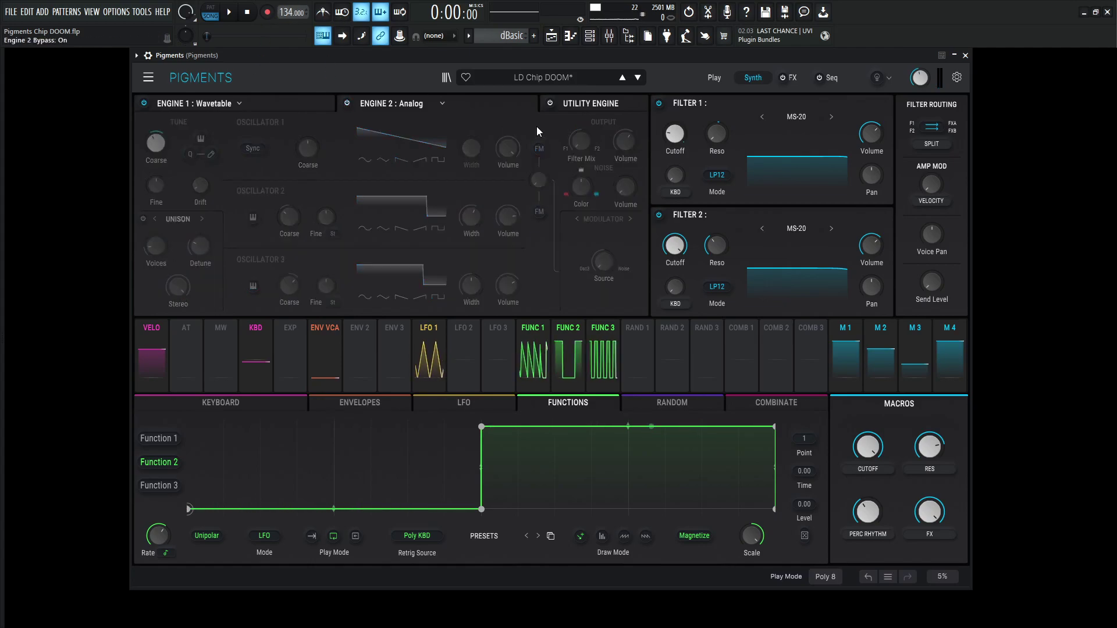
pyautogui.click(550, 104)
pyautogui.click(549, 104)
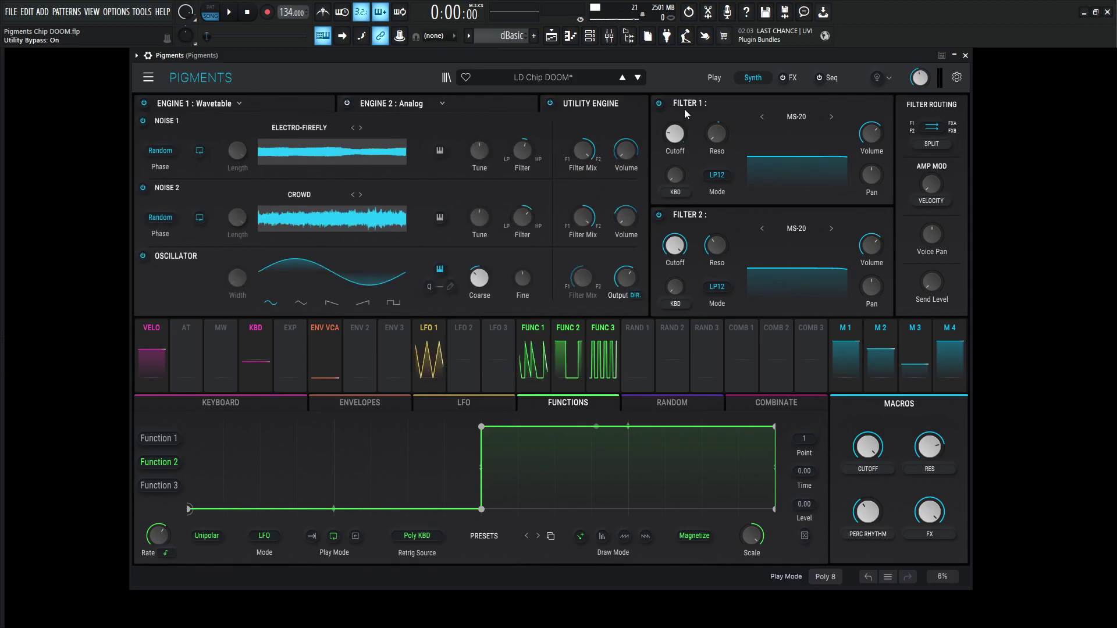
pyautogui.press('c')
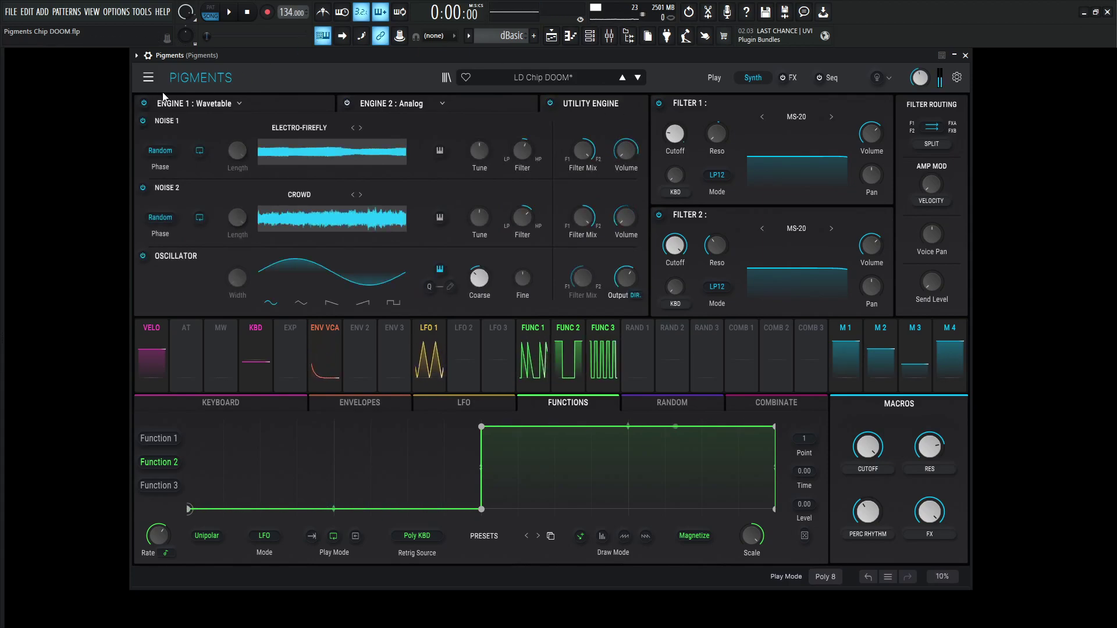
pyautogui.press('c')
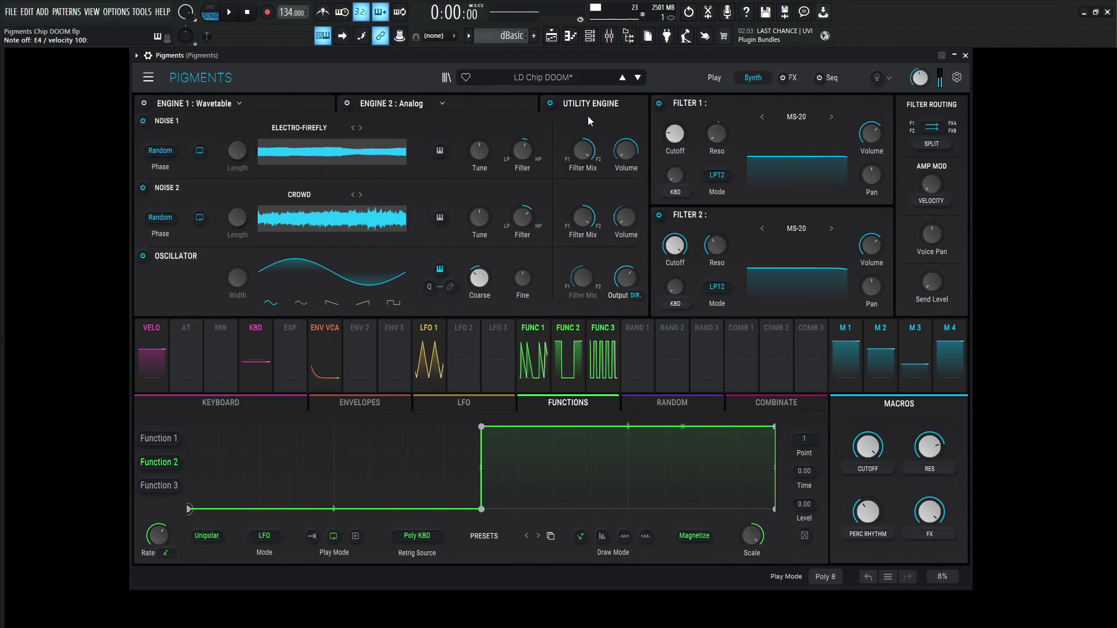
pyautogui.press('c')
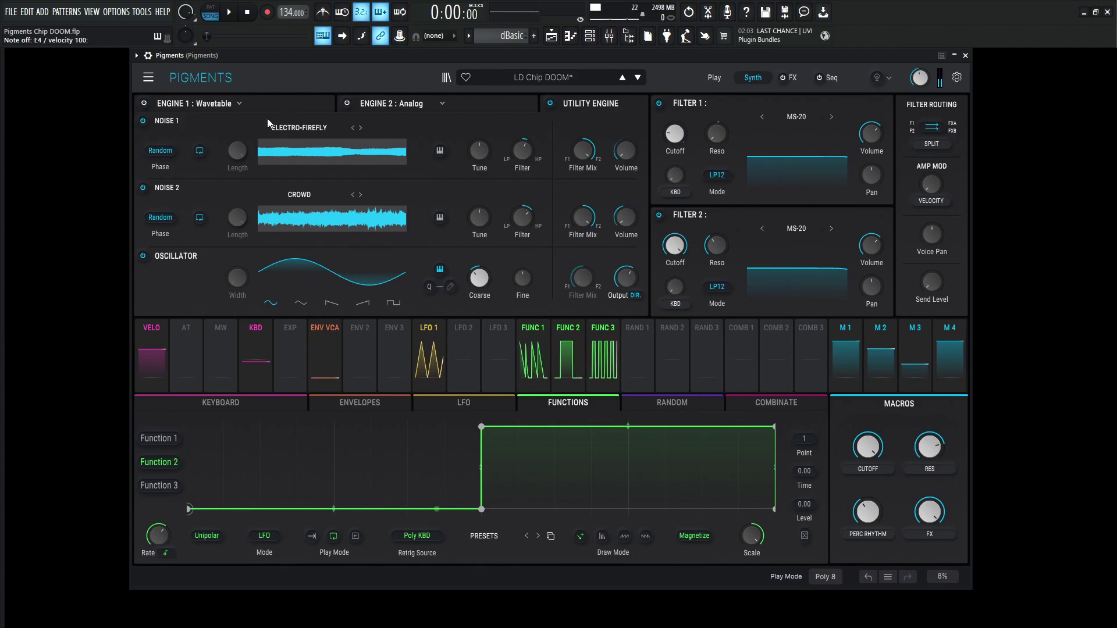
# Examine which sample categories and noise samples are selected for Noise 1 and Noise 2, keeping both selections
pyautogui.click(298, 129)
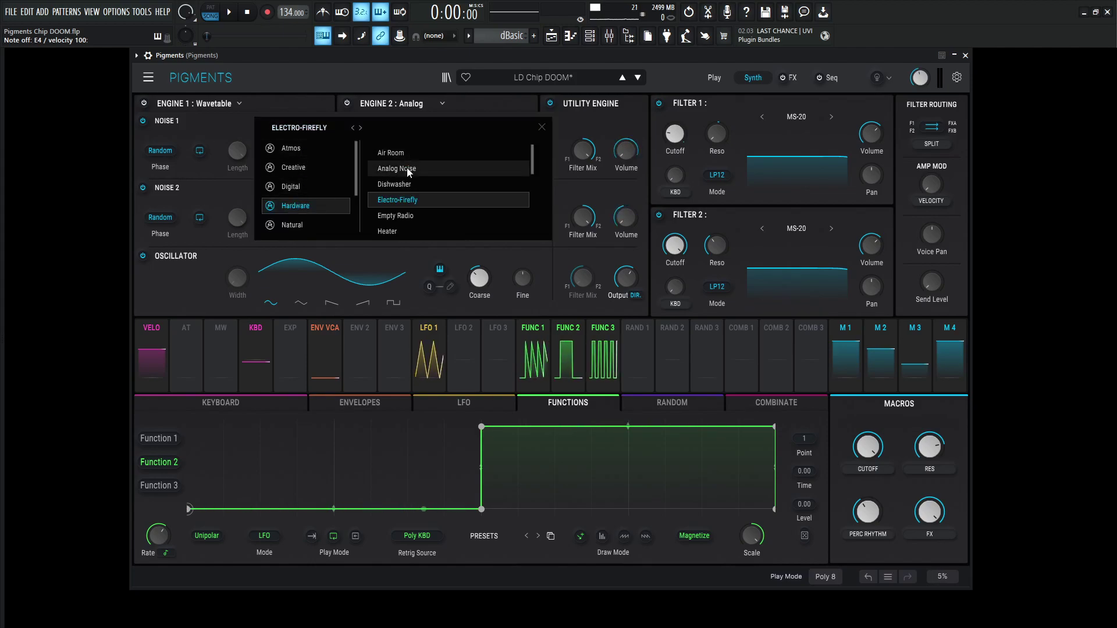
pyautogui.click(541, 127)
pyautogui.click(296, 195)
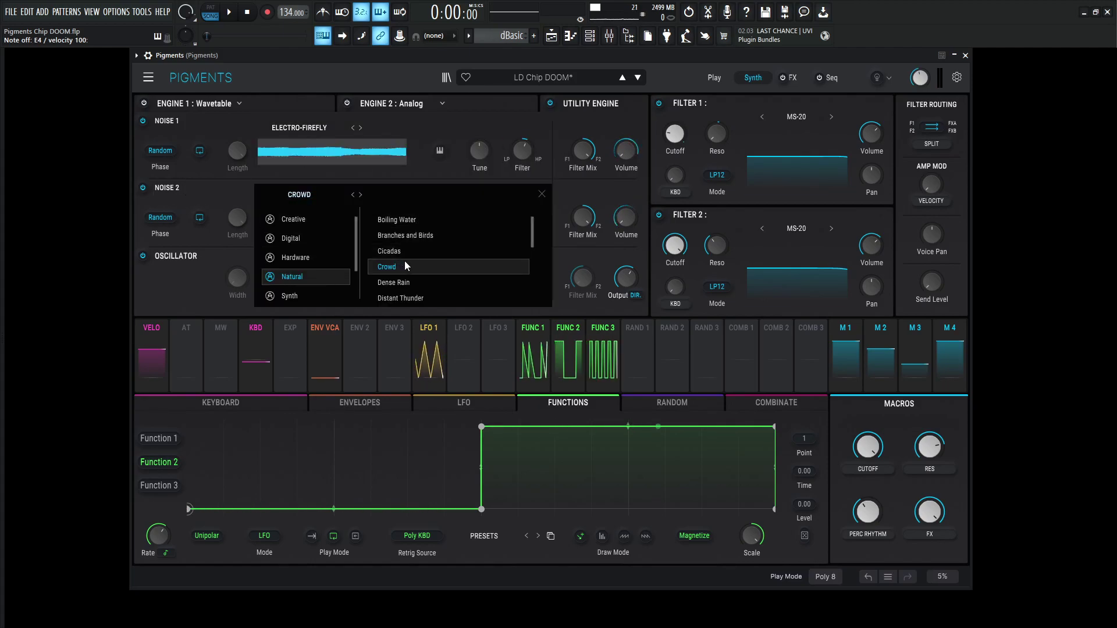
pyautogui.click(541, 194)
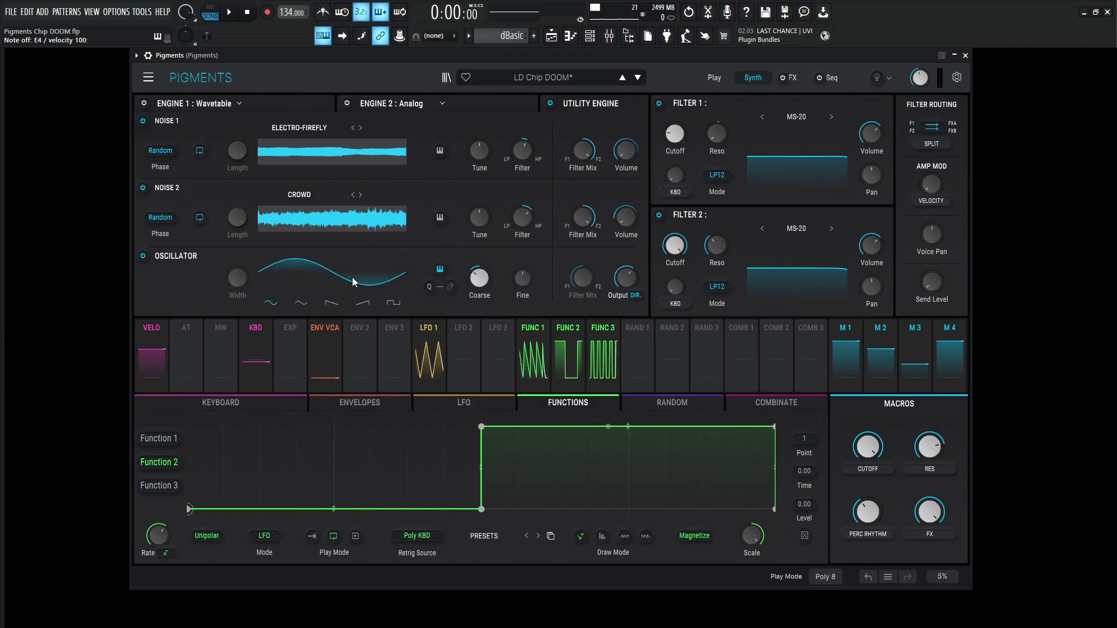
# Examine the utility oscillator's Coarse and Output settings and the Function 1 modulation amount on Noise 1's volume
pyautogui.moveTo(476, 283)
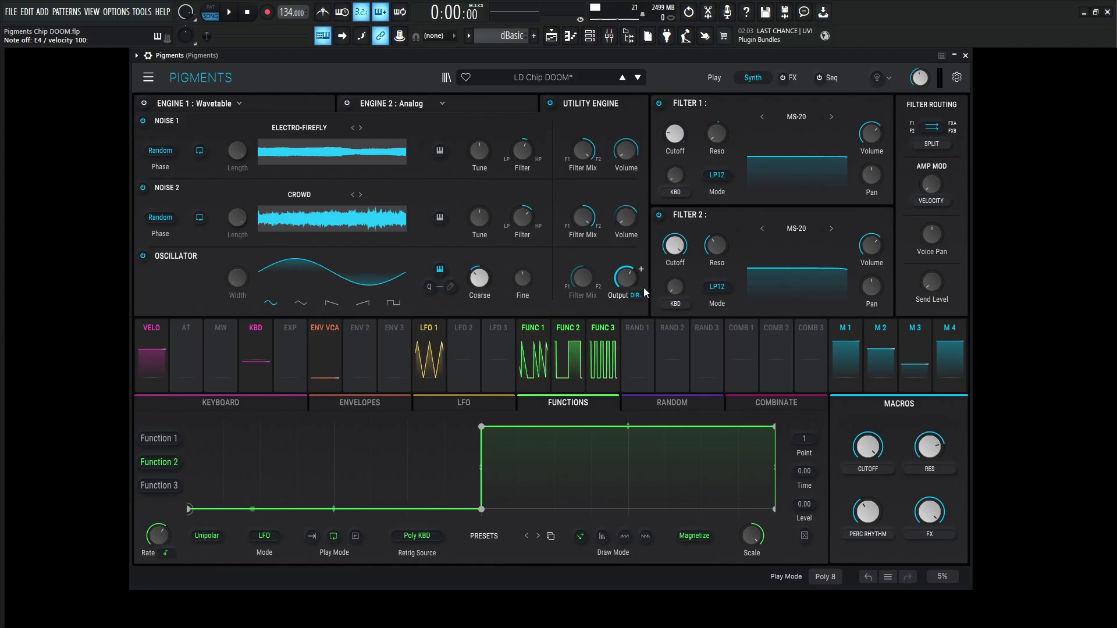
pyautogui.moveTo(623, 285)
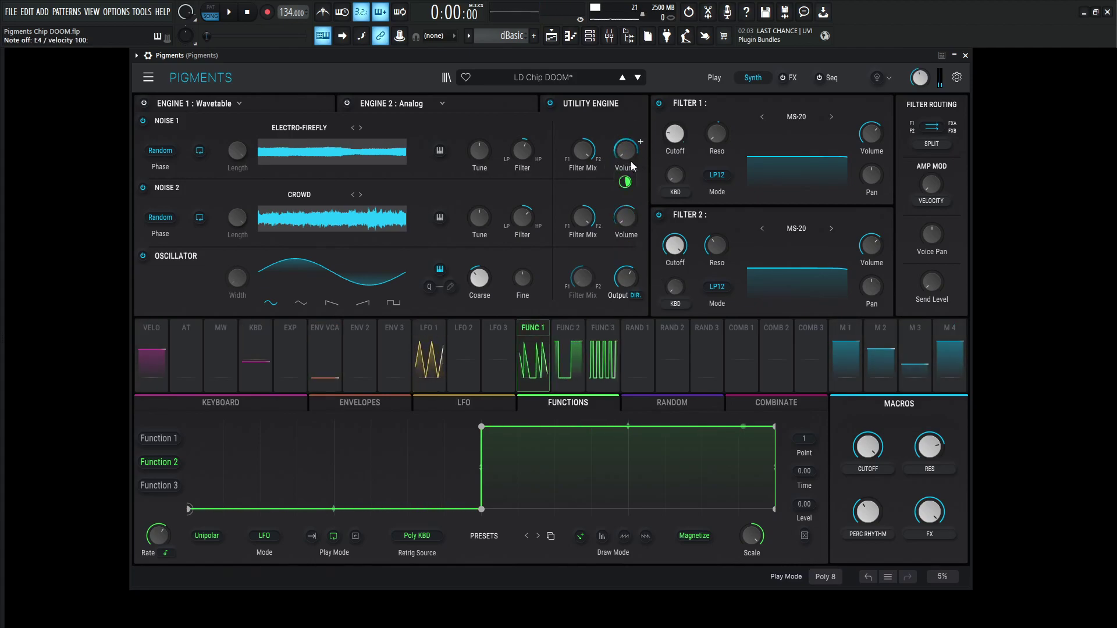
pyautogui.moveTo(631, 162); pyautogui.dragTo(629, 184)
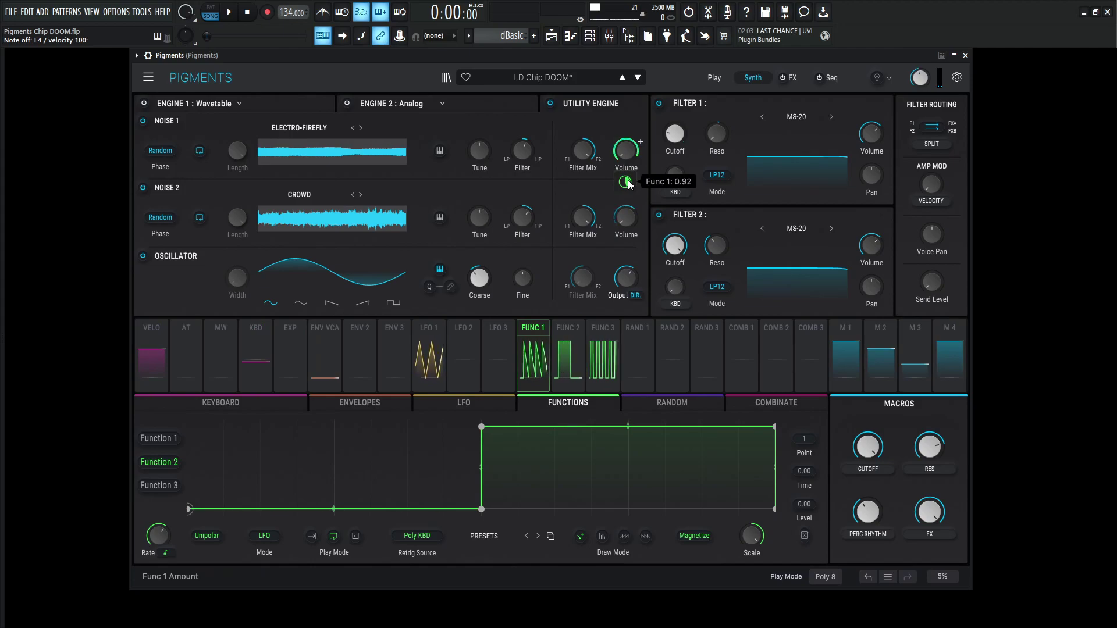
# Isolate Noise 1 by turning off Noise 2 and the utility oscillator, and examine the Function 1 curve modulating its volume
pyautogui.moveTo(429, 355); pyautogui.dragTo(624, 236)
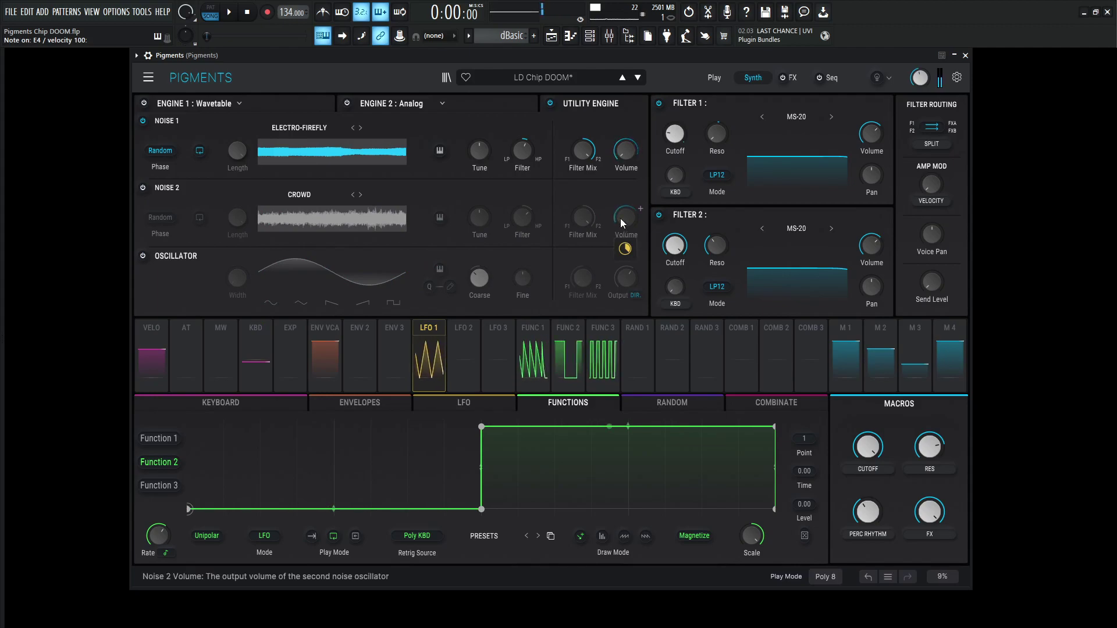
pyautogui.moveTo(623, 223); pyautogui.dragTo(623, 223)
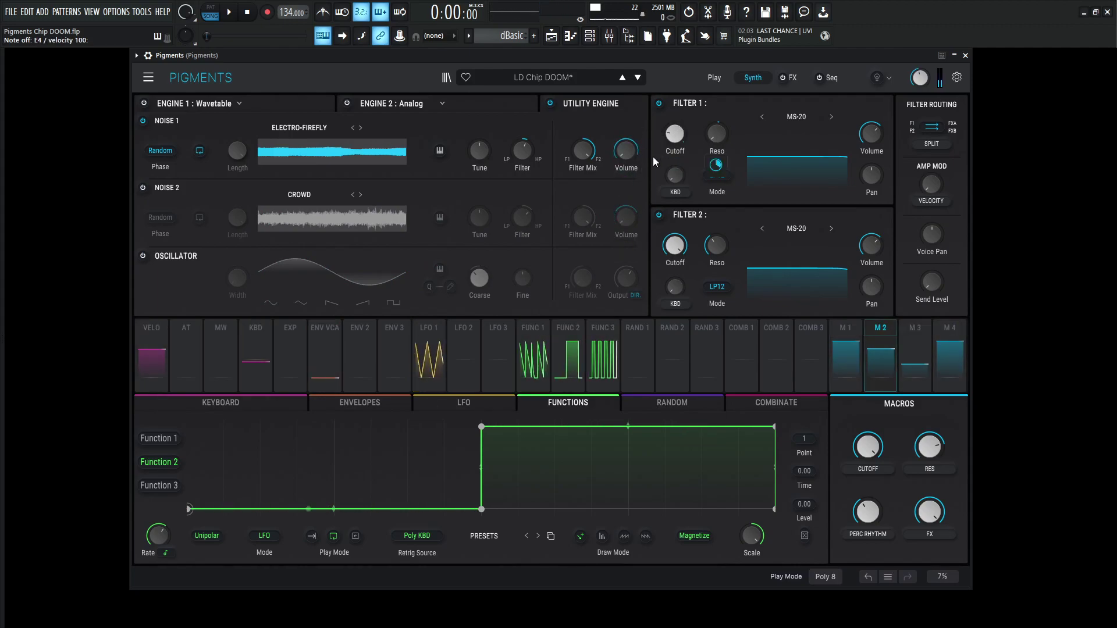
pyautogui.moveTo(639, 142)
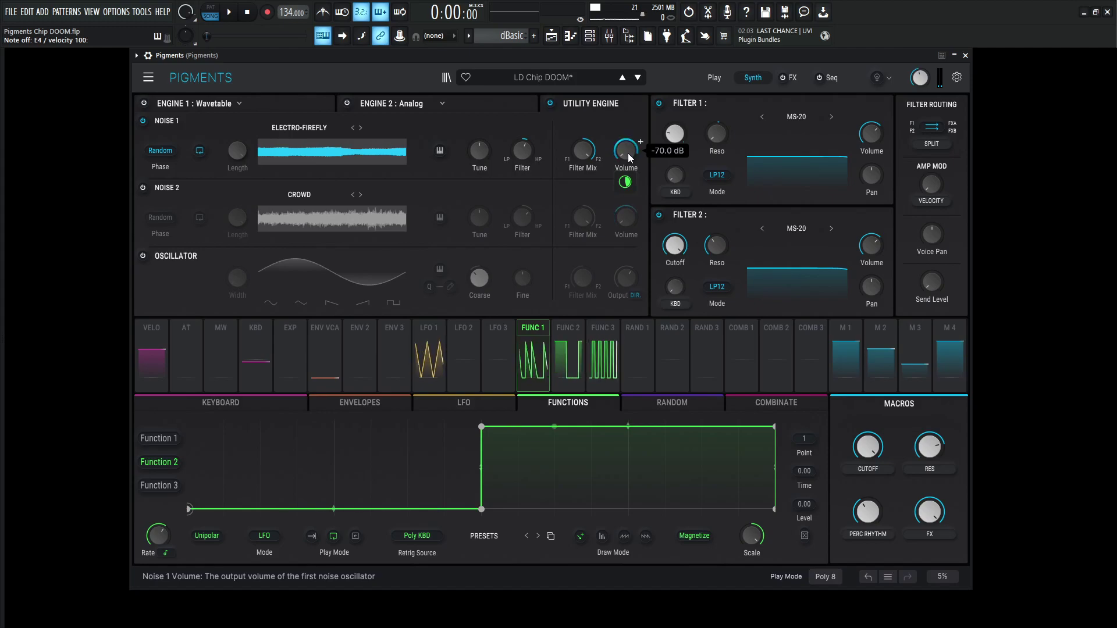
pyautogui.moveTo(627, 183)
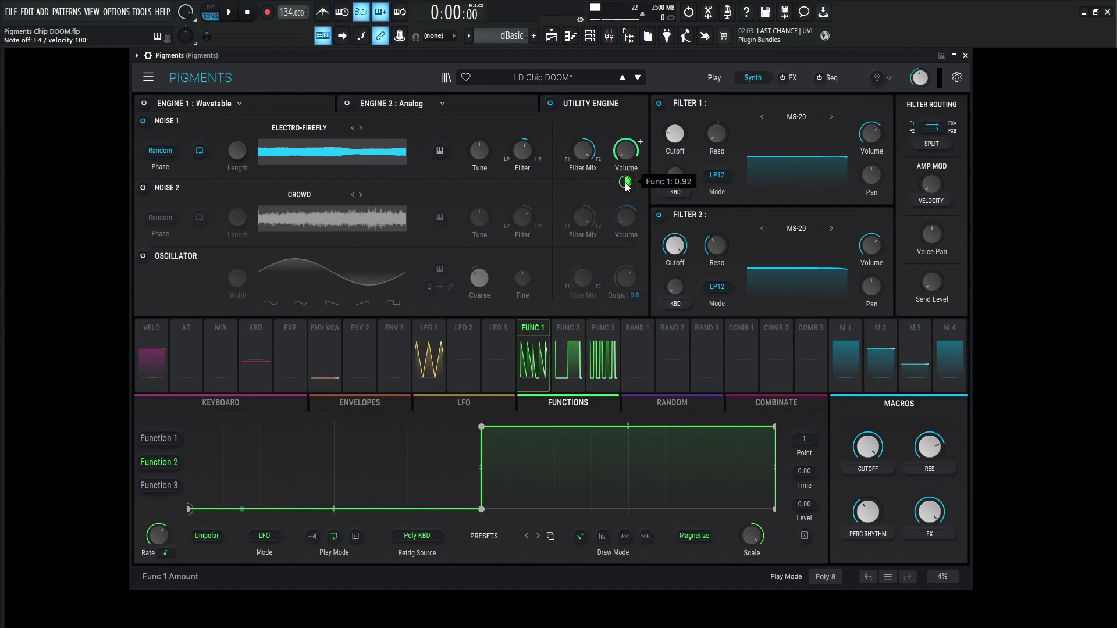
pyautogui.click(533, 355)
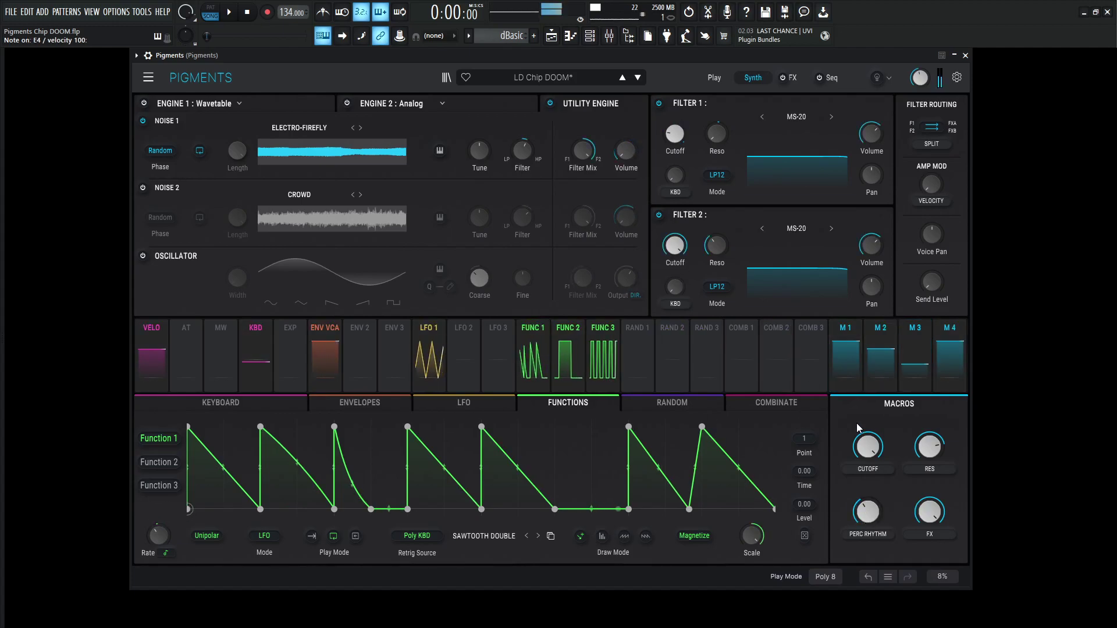
# Turn off Noise 1 and turn on Noise 2 to isolate the Crowd noise layer
pyautogui.hotkey('alt', 'F8')
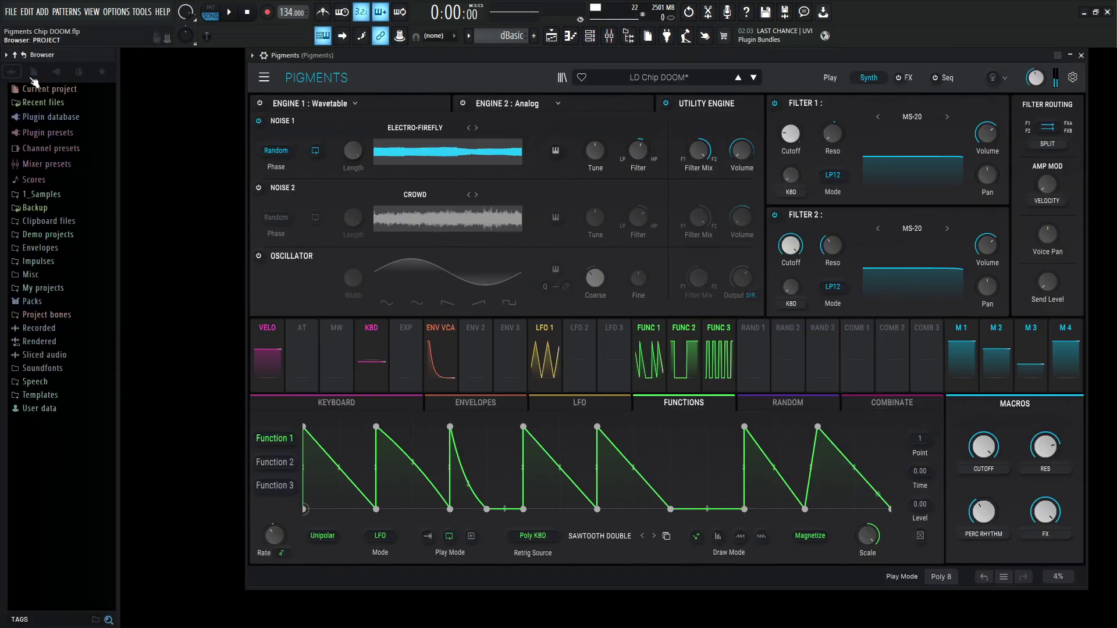
pyautogui.hotkey('alt', 'F8')
pyautogui.click(142, 121)
pyautogui.click(143, 187)
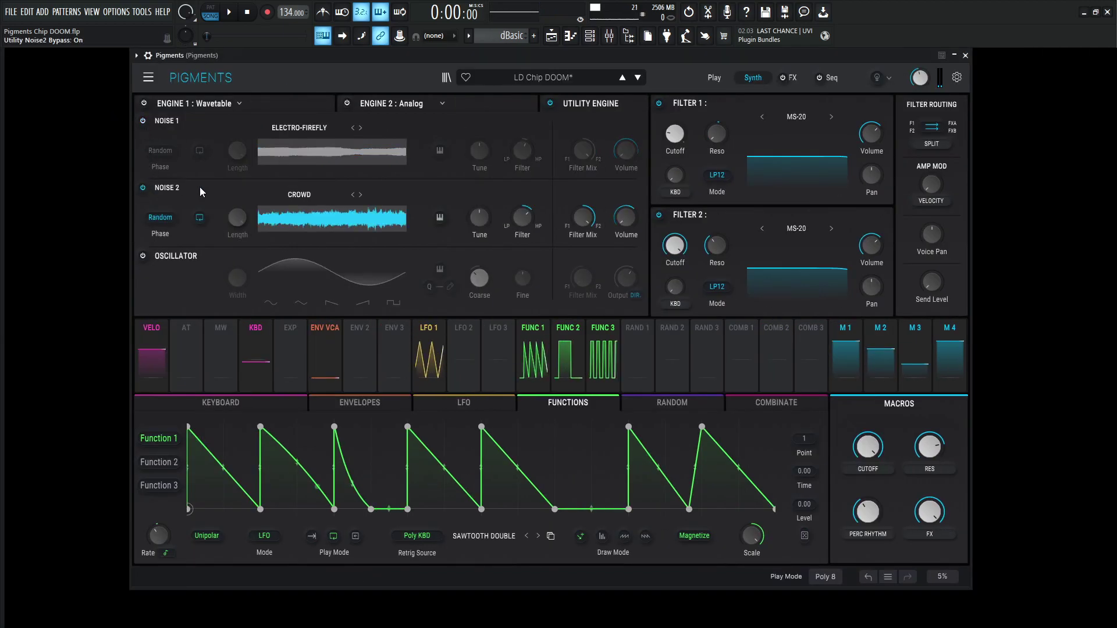
# Examine the LFO 1 modulation amount on Noise 2's volume and LFO 1's rate, waveform and phase settings
pyautogui.moveTo(626, 222)
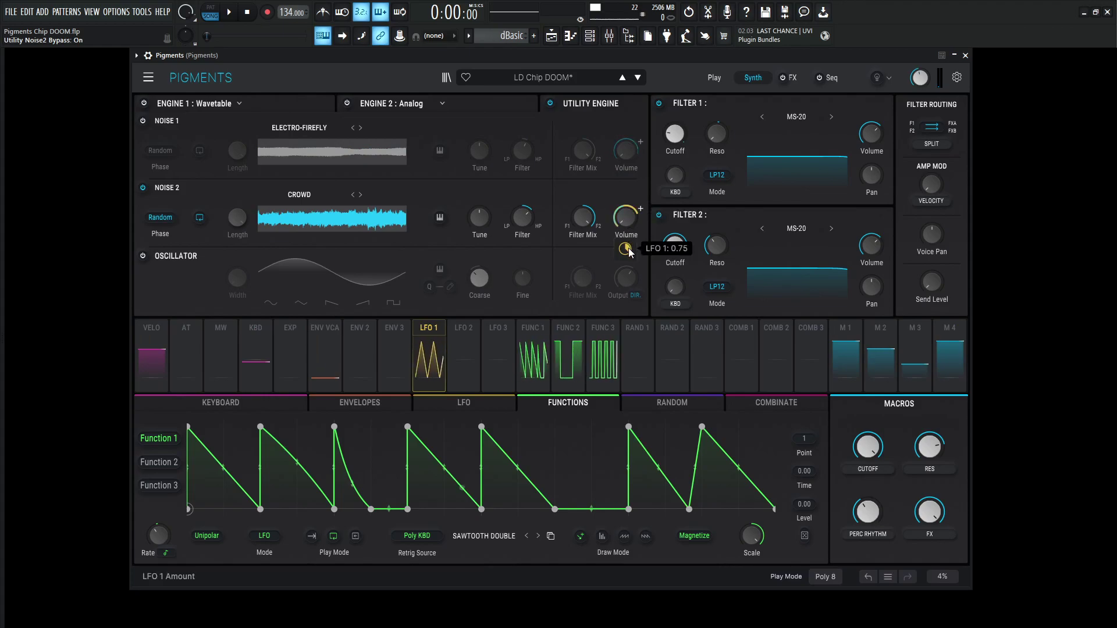
pyautogui.click(487, 404)
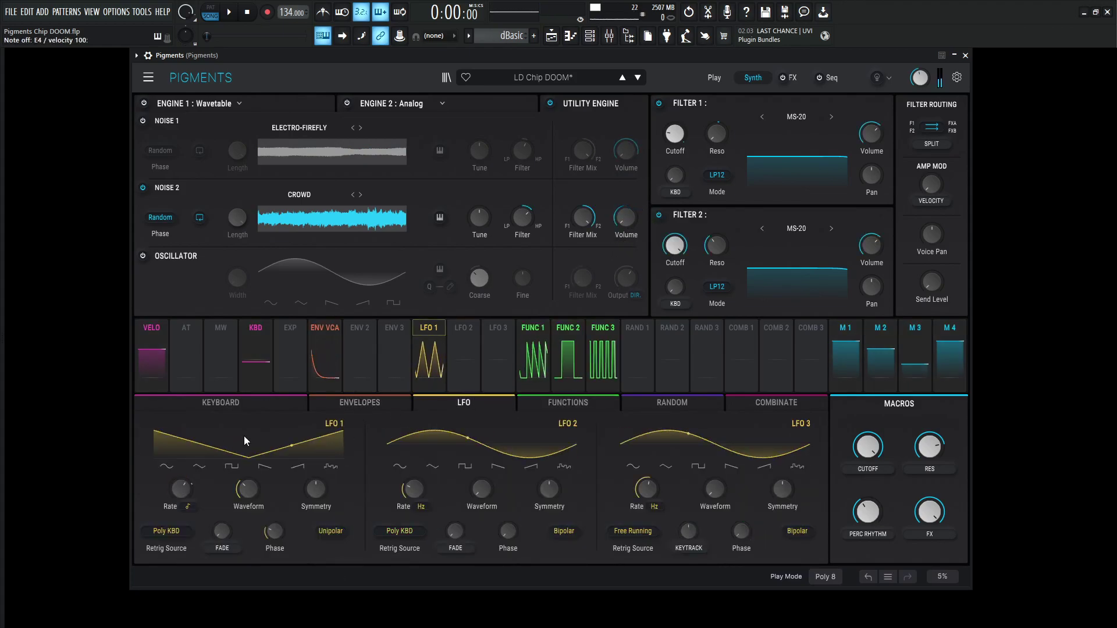
pyautogui.moveTo(188, 493)
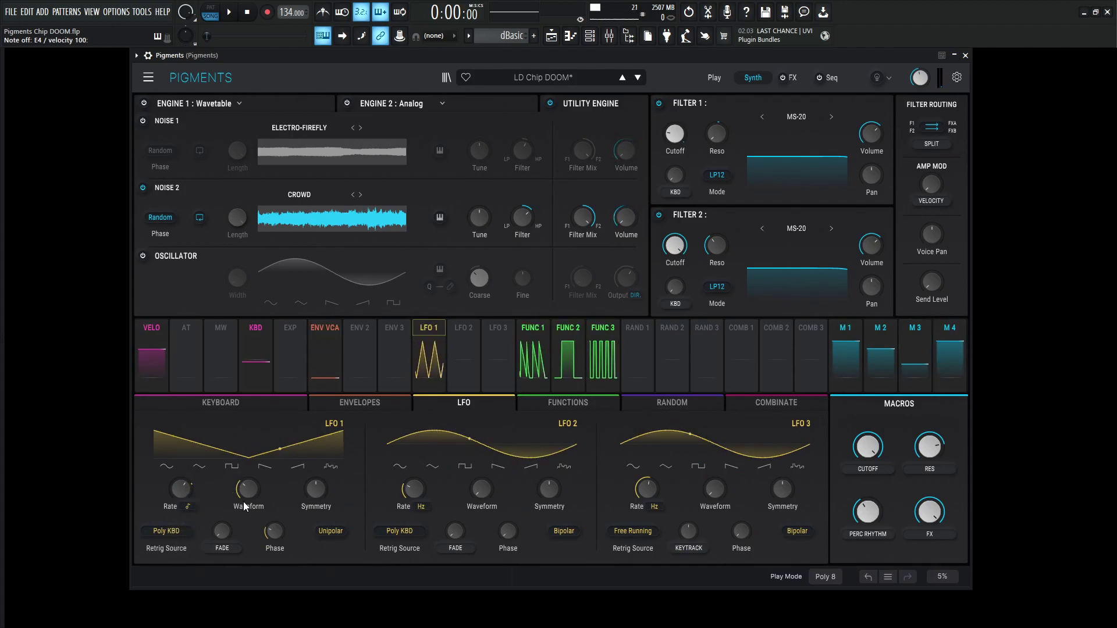
pyautogui.moveTo(271, 533)
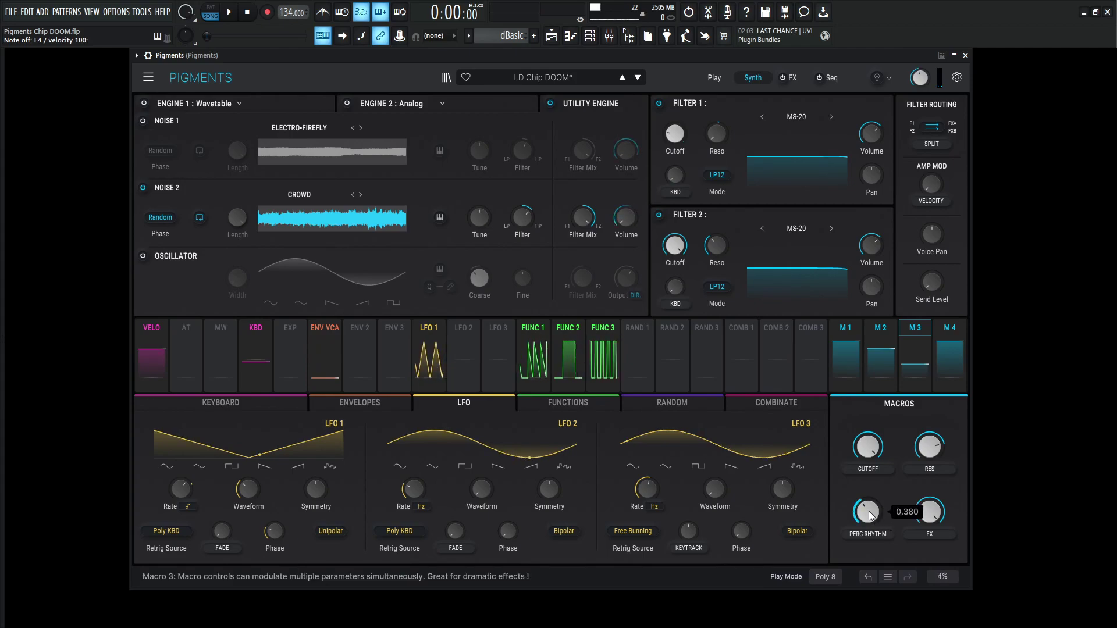
# Test the Perc Rhythm macro at 1.00, bring it back down, and examine its LFO 1 Rate and Function 1 Rate routings
pyautogui.moveTo(871, 515); pyautogui.dragTo(871, 460)
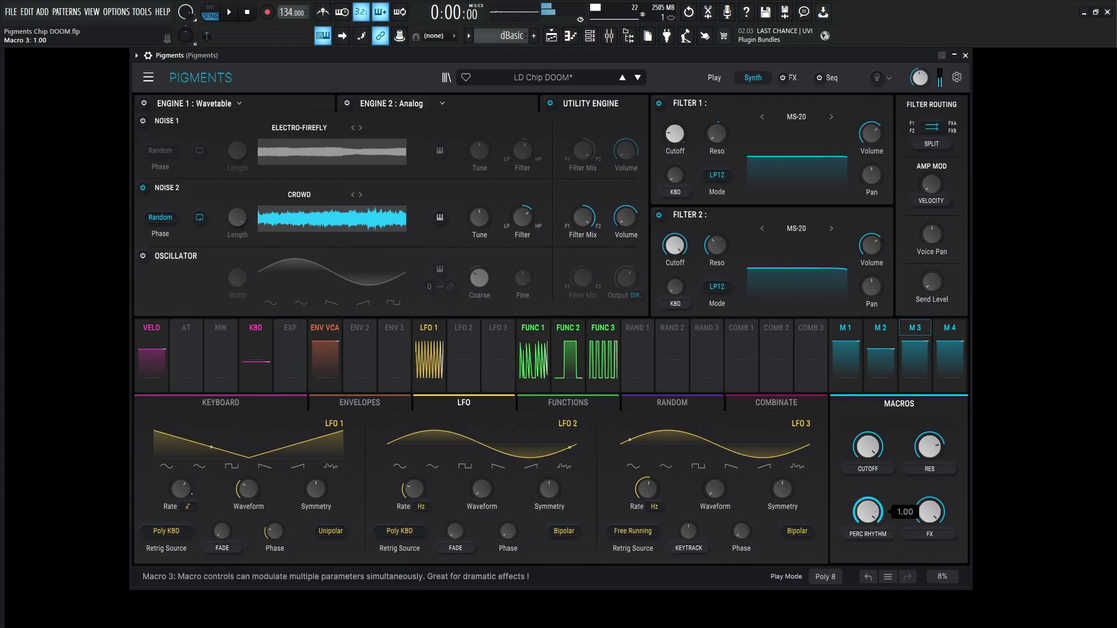
pyautogui.moveTo(868, 512); pyautogui.dragTo(871, 548)
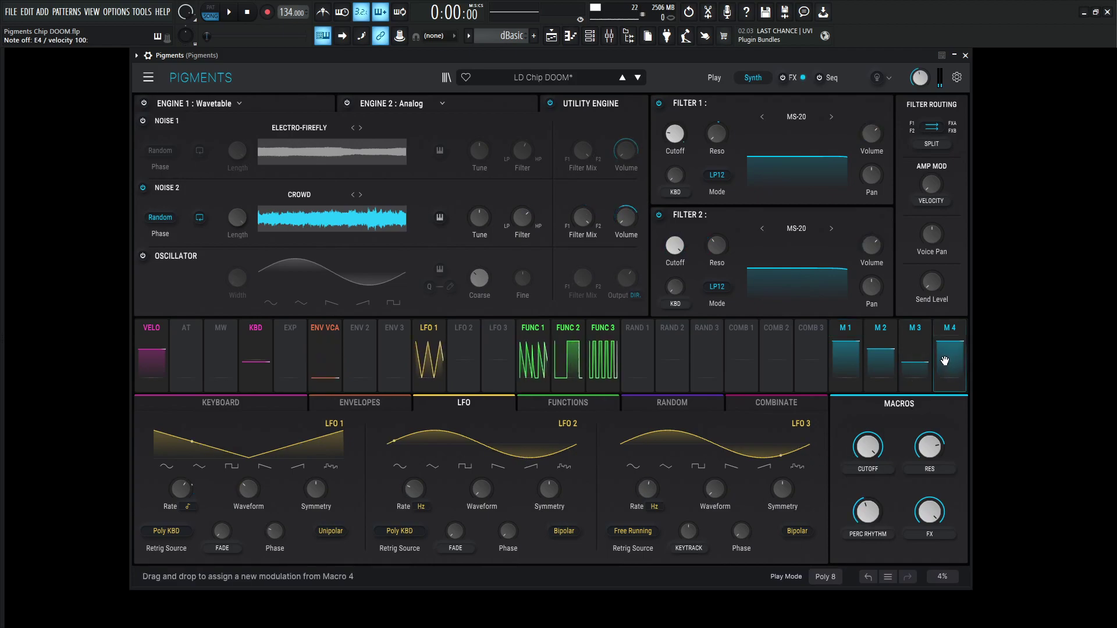
pyautogui.click(915, 340)
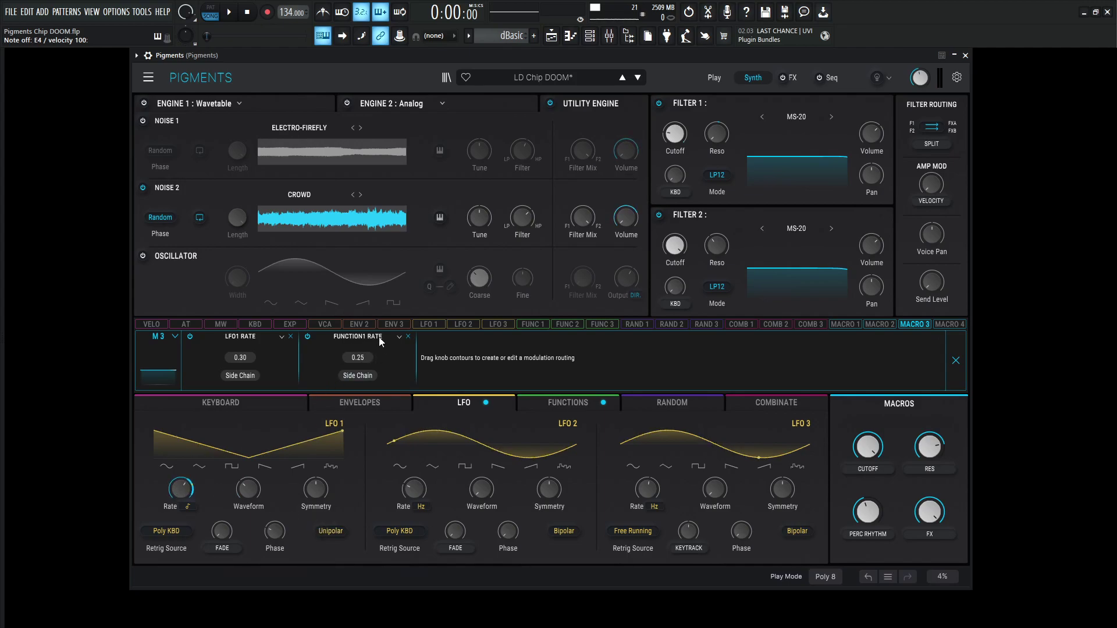
pyautogui.click(569, 403)
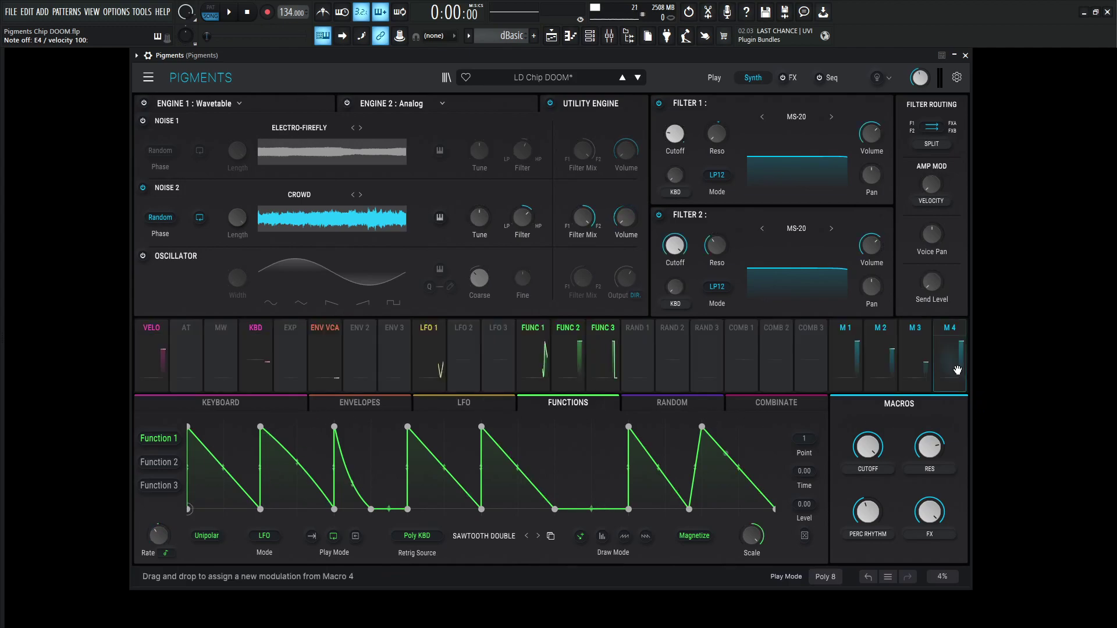
pyautogui.moveTo(868, 504)
pyautogui.moveTo(867, 501)
pyautogui.mouseDown()
pyautogui.moveTo(867, 465)
pyautogui.moveTo(868, 507)
pyautogui.mouseUp()
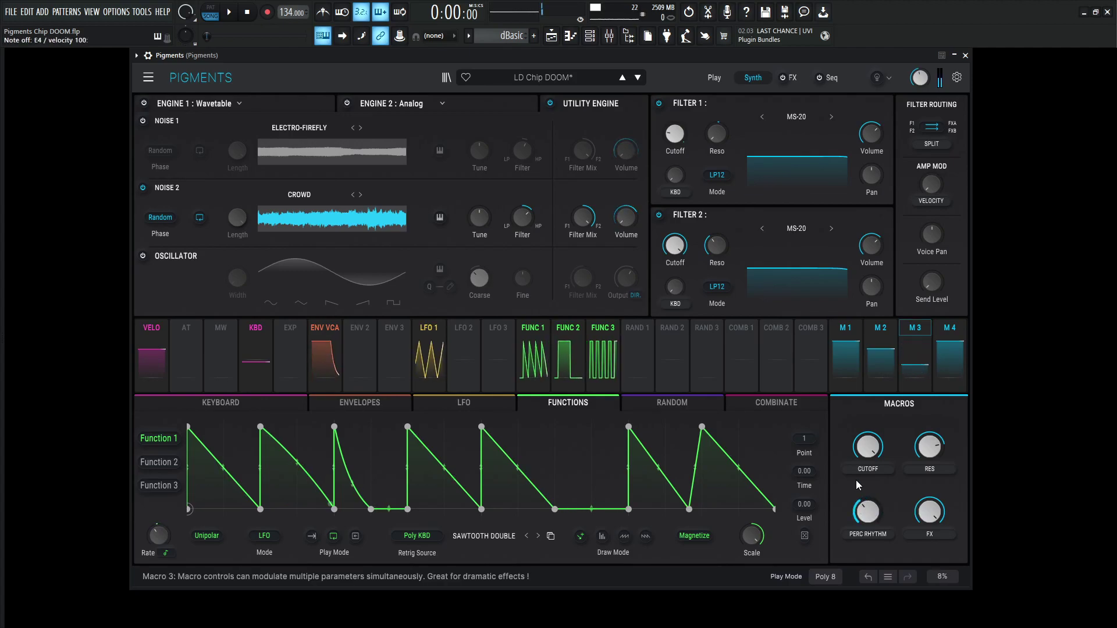
# Turn Noise 1 and the utility oscillator back on, and sweep the Perc Rhythm macro up to 1.00 and back to about midway
pyautogui.click(143, 121)
pyautogui.click(143, 256)
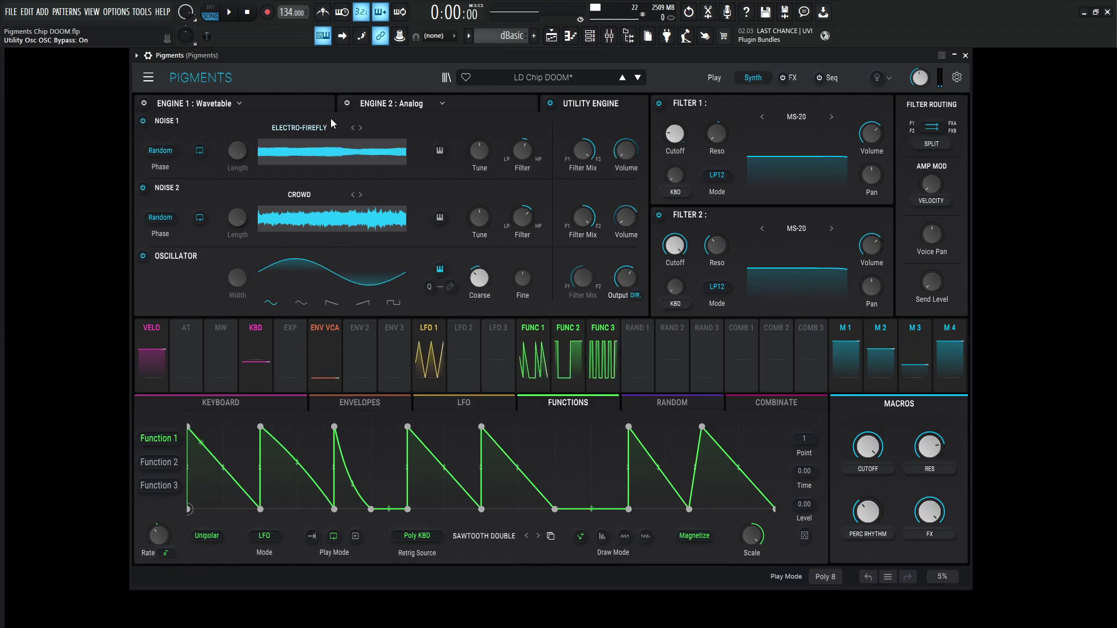
pyautogui.click(363, 106)
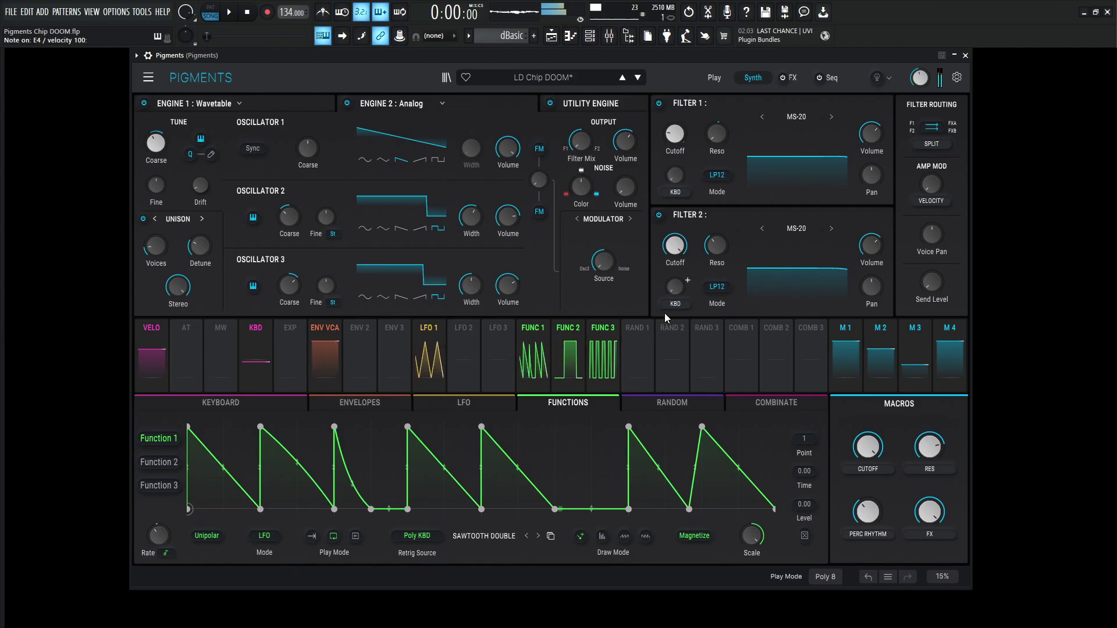
pyautogui.moveTo(871, 498); pyautogui.dragTo(871, 454)
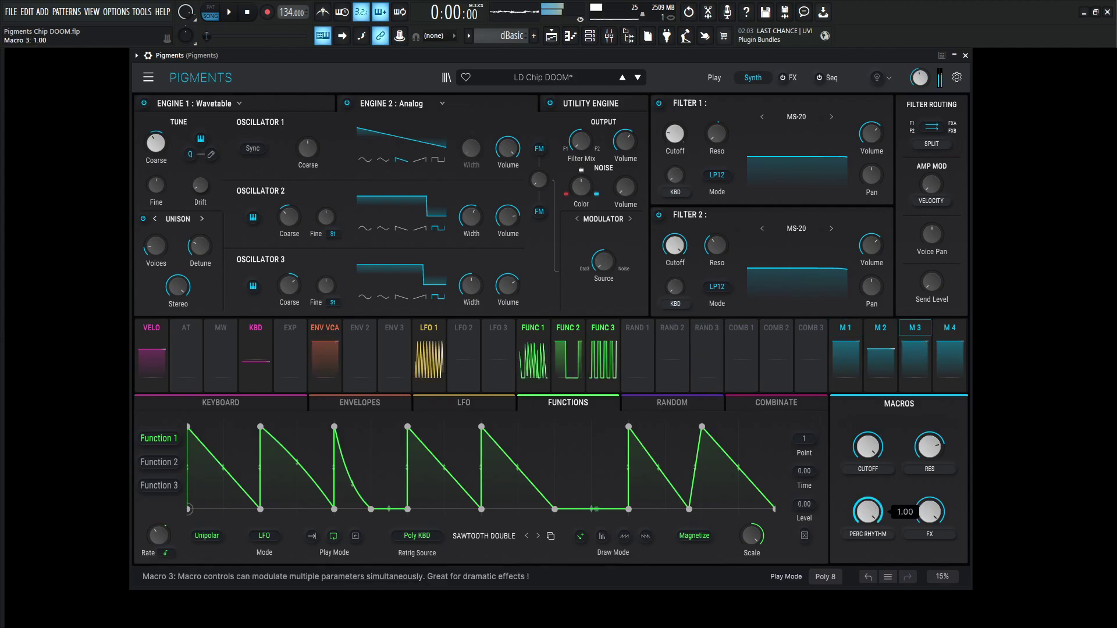
pyautogui.moveTo(868, 511); pyautogui.dragTo(868, 541)
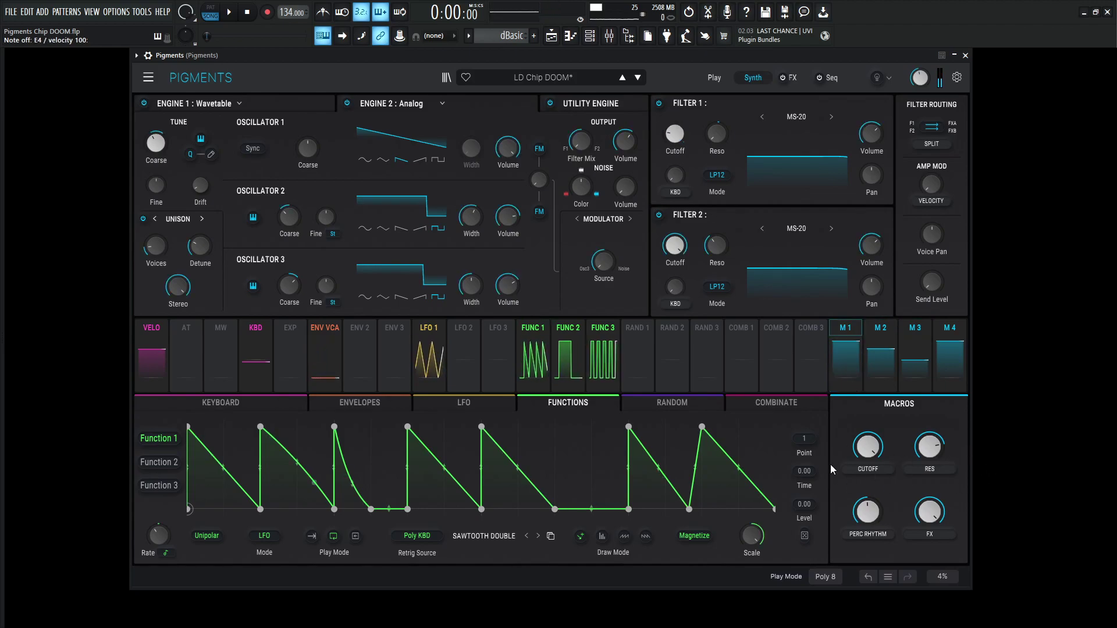
# Audition the filters by sweeping the Cutoff macro down from 1.00 and raising the Res macro to 1.00, leaving both slightly below maximum
pyautogui.click(867, 447)
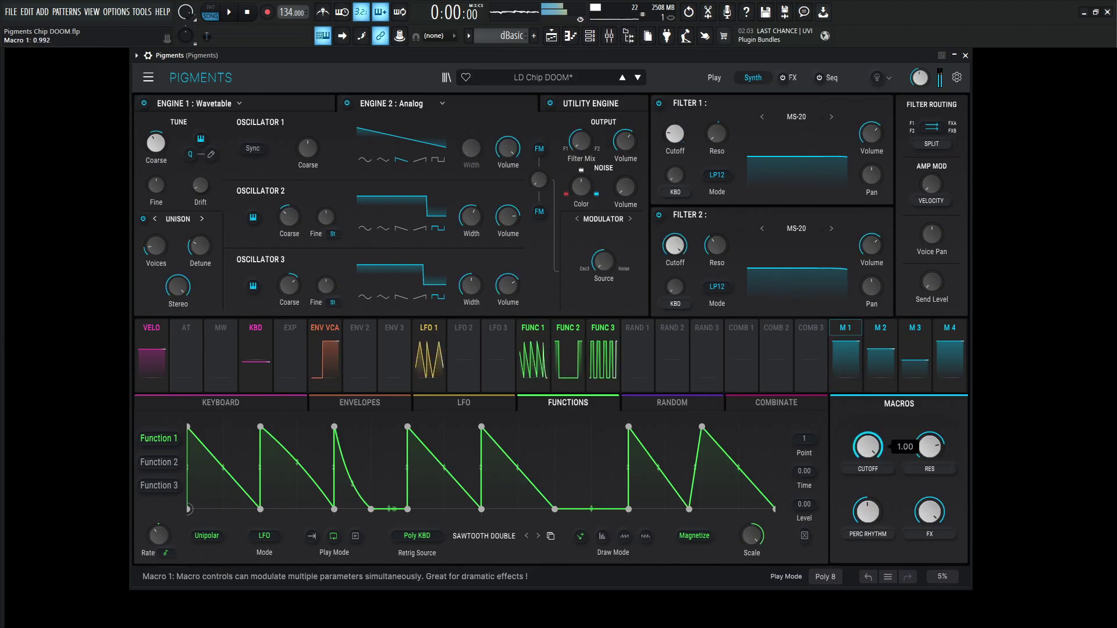
pyautogui.moveTo(868, 447)
pyautogui.mouseDown()
pyautogui.moveTo(868, 517)
pyautogui.moveTo(868, 446)
pyautogui.mouseUp()
pyautogui.moveTo(930, 449)
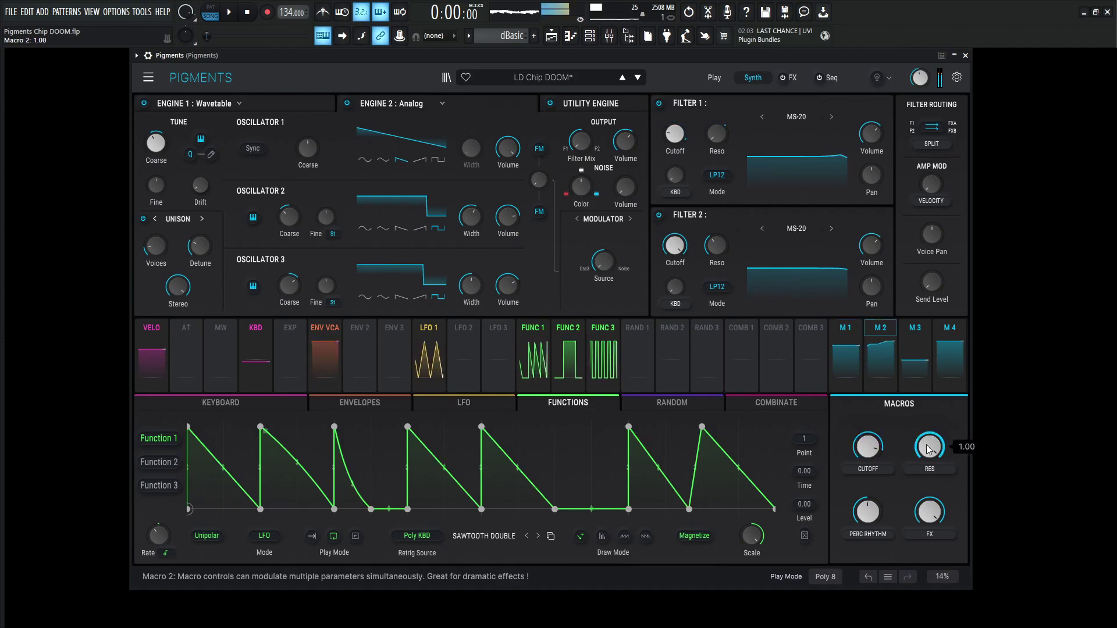
pyautogui.moveTo(868, 447); pyautogui.dragTo(868, 498)
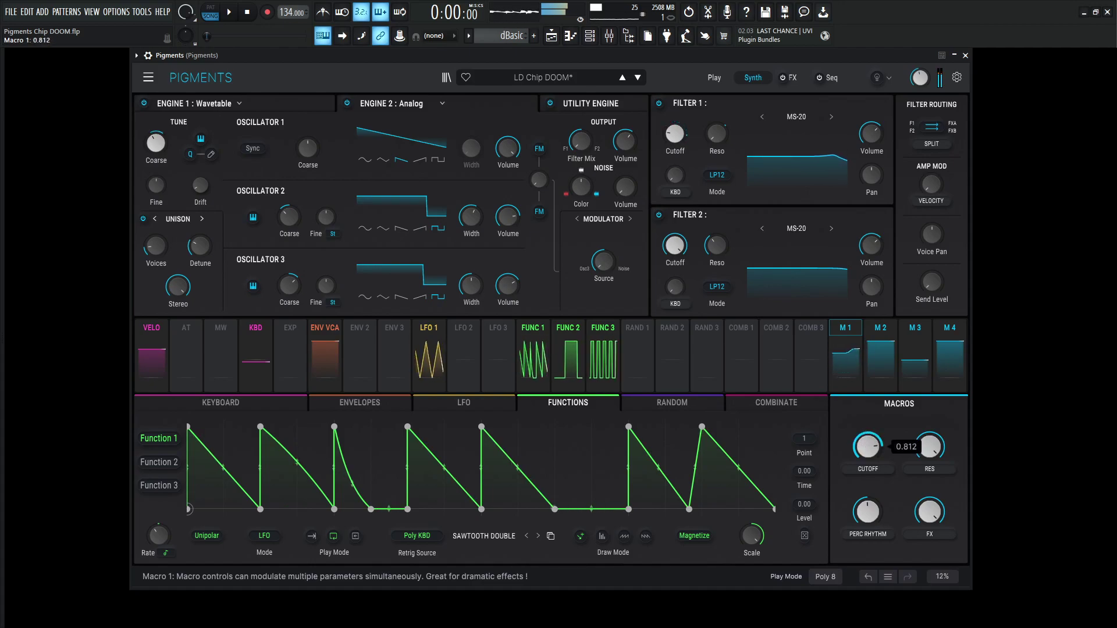
pyautogui.moveTo(867, 447); pyautogui.dragTo(868, 437)
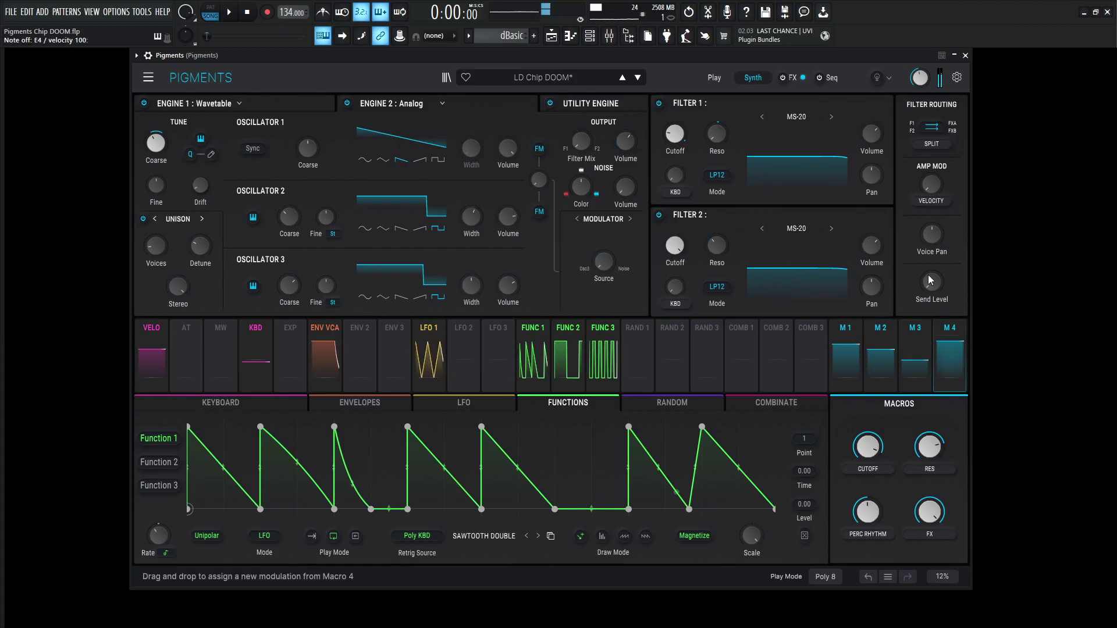
# Examine the available filter routing modes, keeping Split, and look over the FX A, FX B and Aux effect chains
pyautogui.click(942, 145)
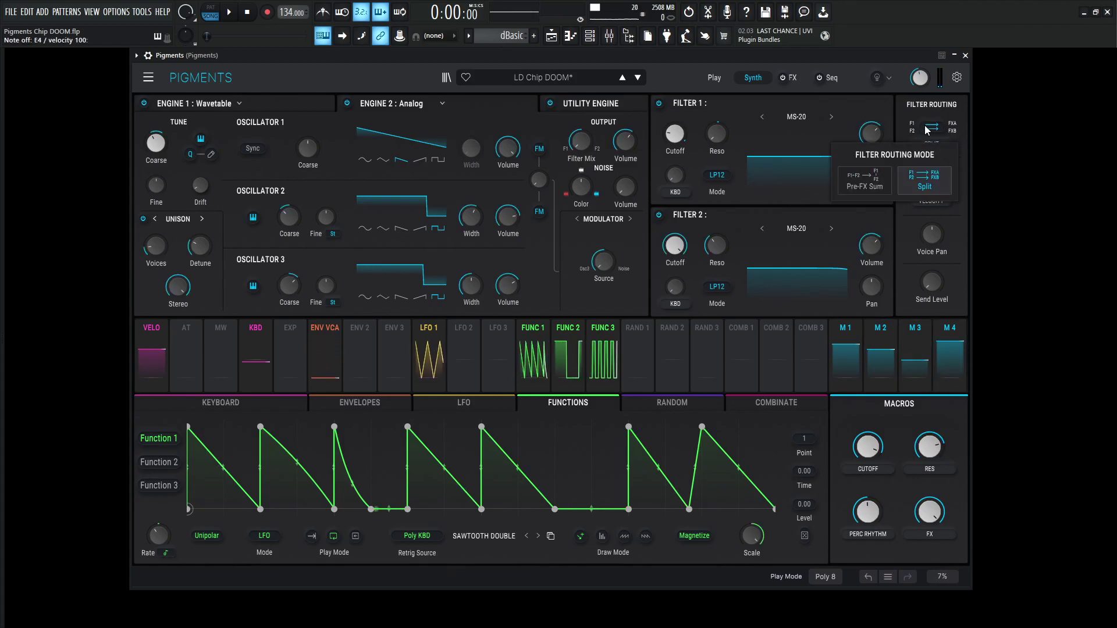
pyautogui.click(743, 98)
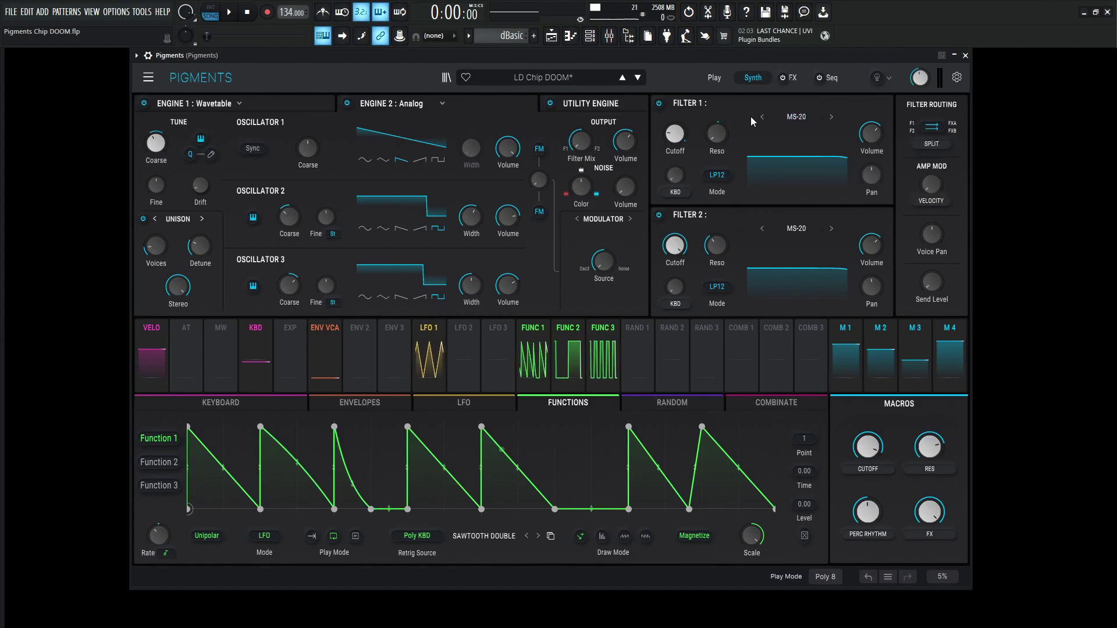
pyautogui.click(790, 77)
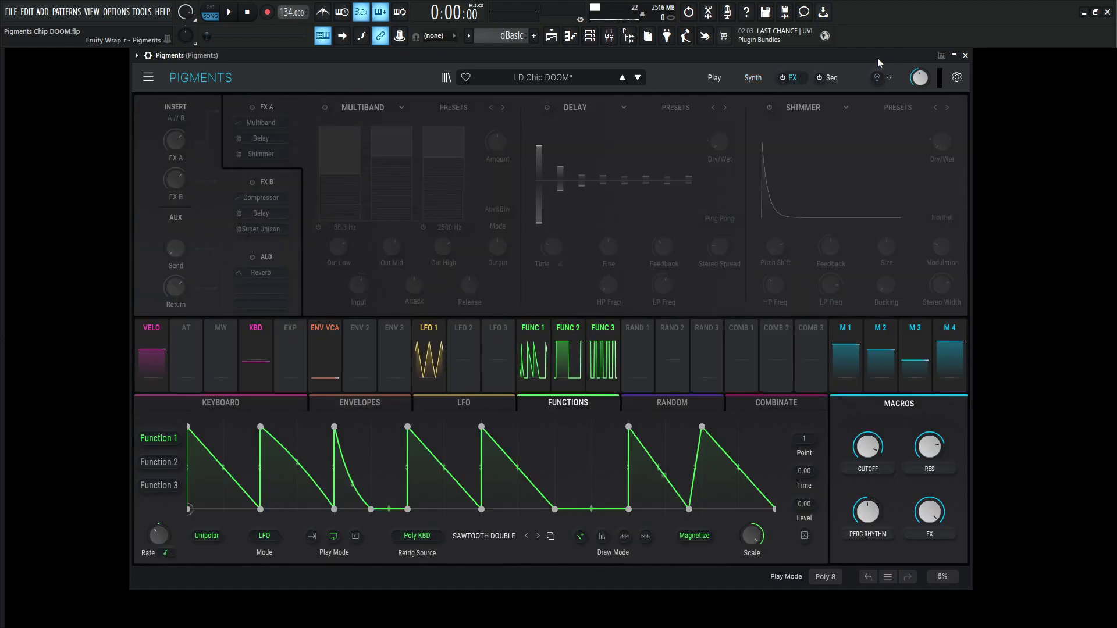
pyautogui.click(753, 77)
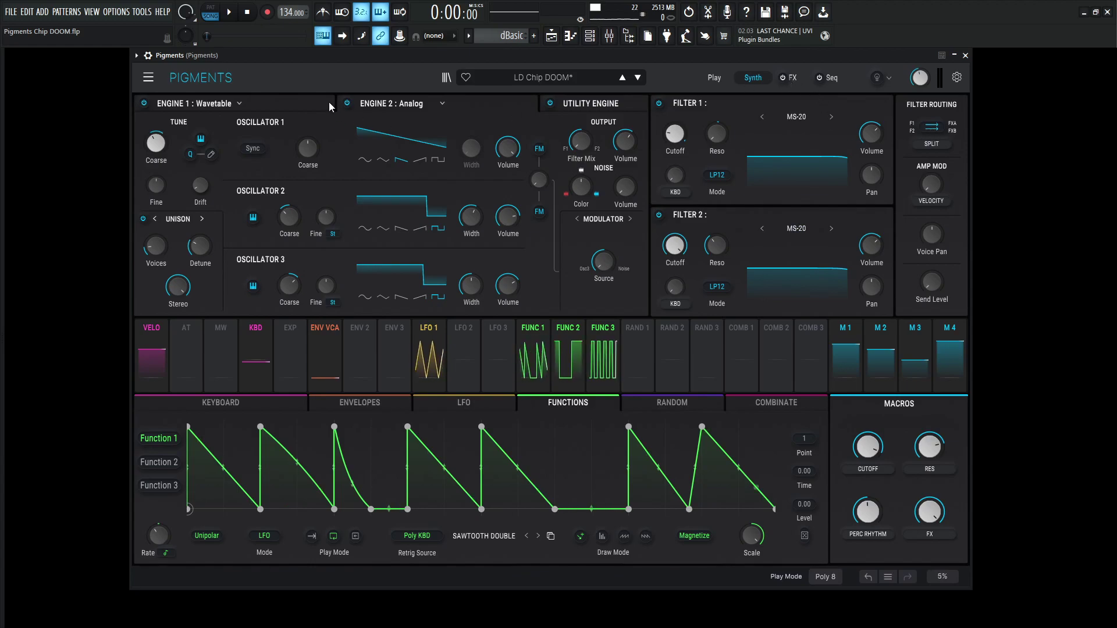
# Examine the Filter Mix settings that route Engine 1, Engine 2 and the utility engine into the two filters
pyautogui.click(301, 101)
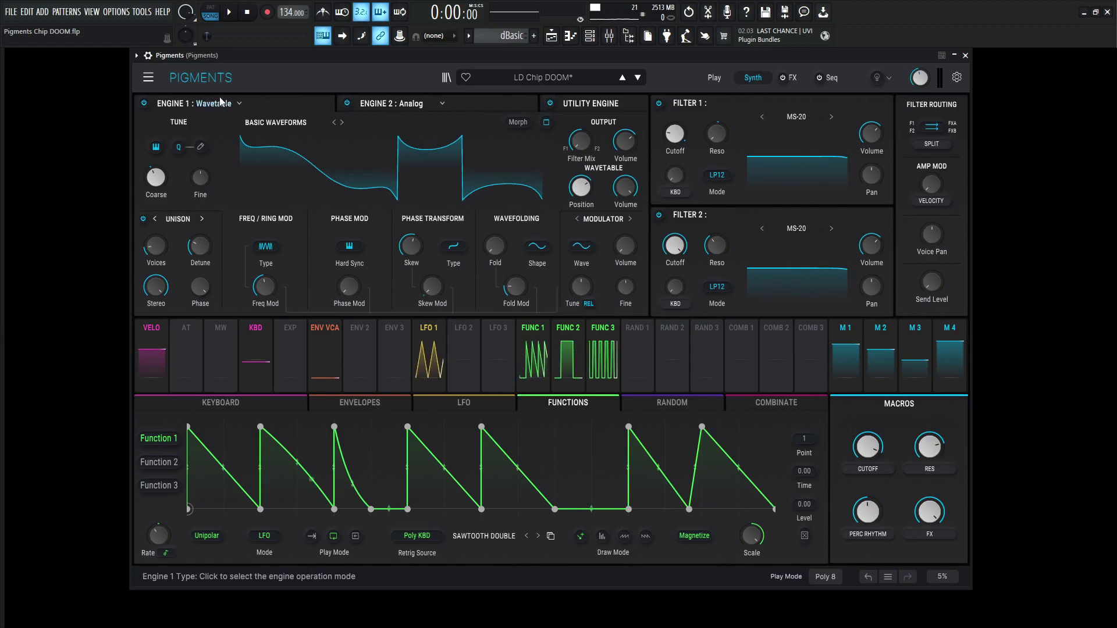
pyautogui.click(507, 103)
pyautogui.moveTo(582, 142)
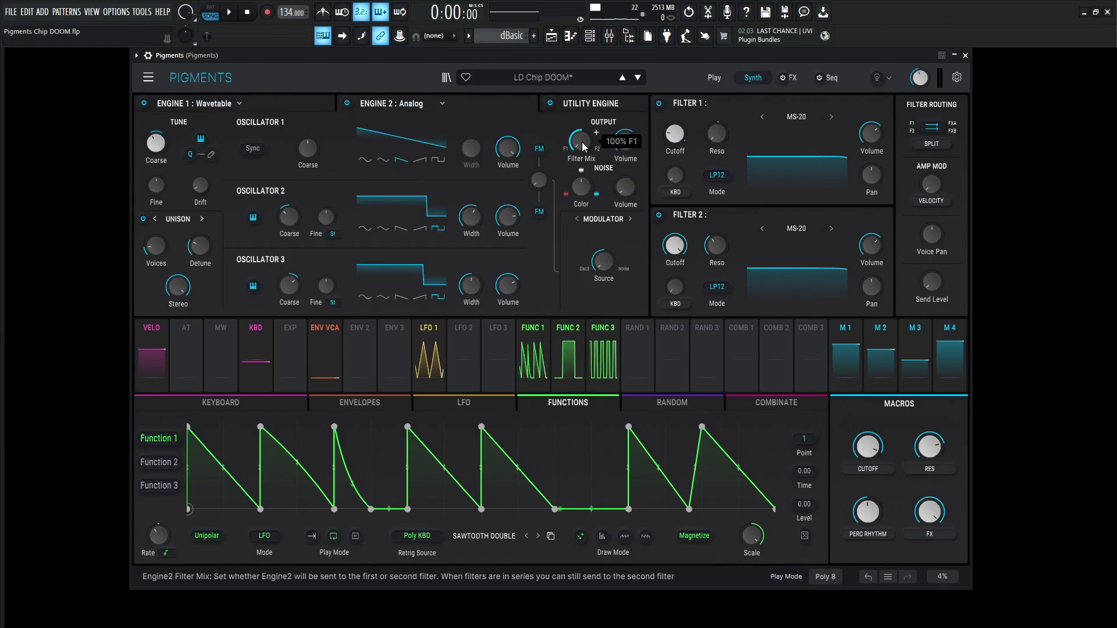
pyautogui.click(600, 103)
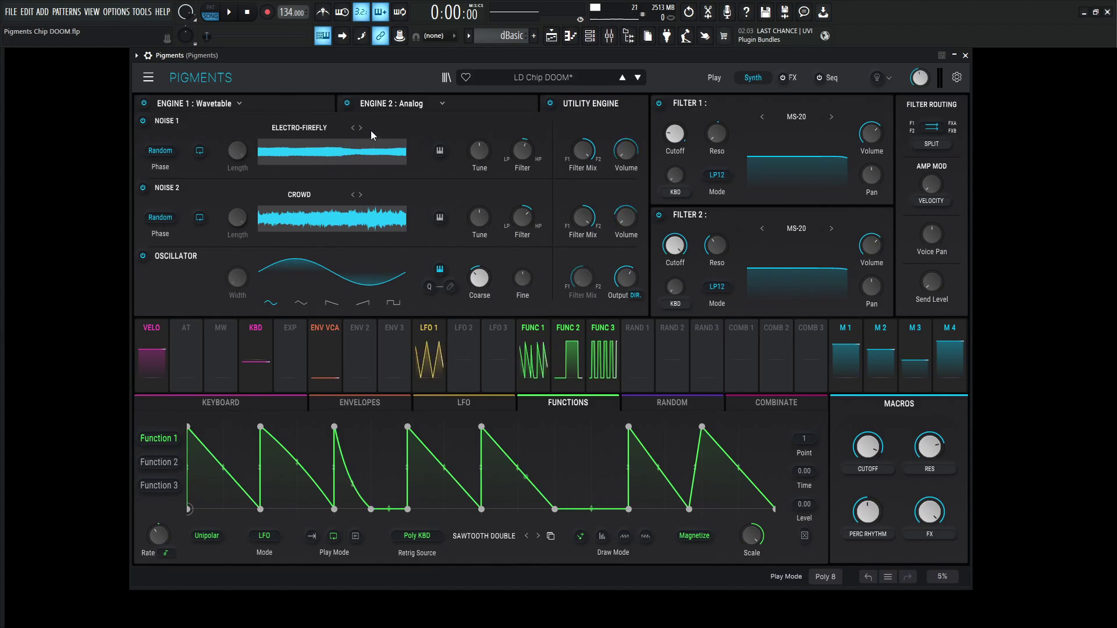
# Turn on the effects and FX A's Delay, and examine its time sync, feedback, filter frequencies and Macro 4 modulation of Dry/Wet
pyautogui.click(793, 77)
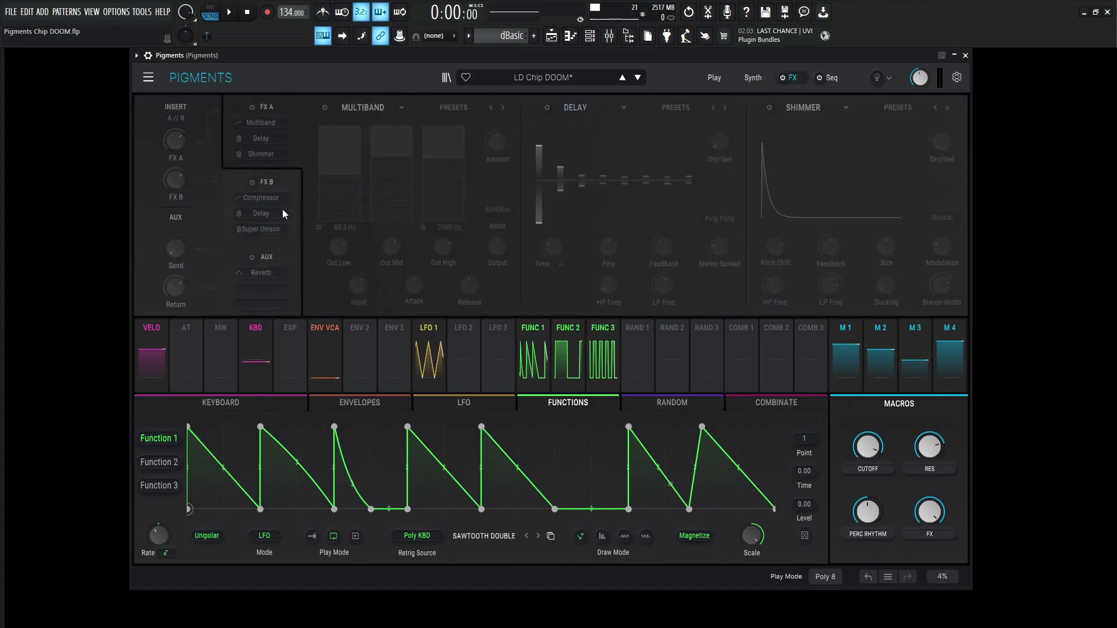
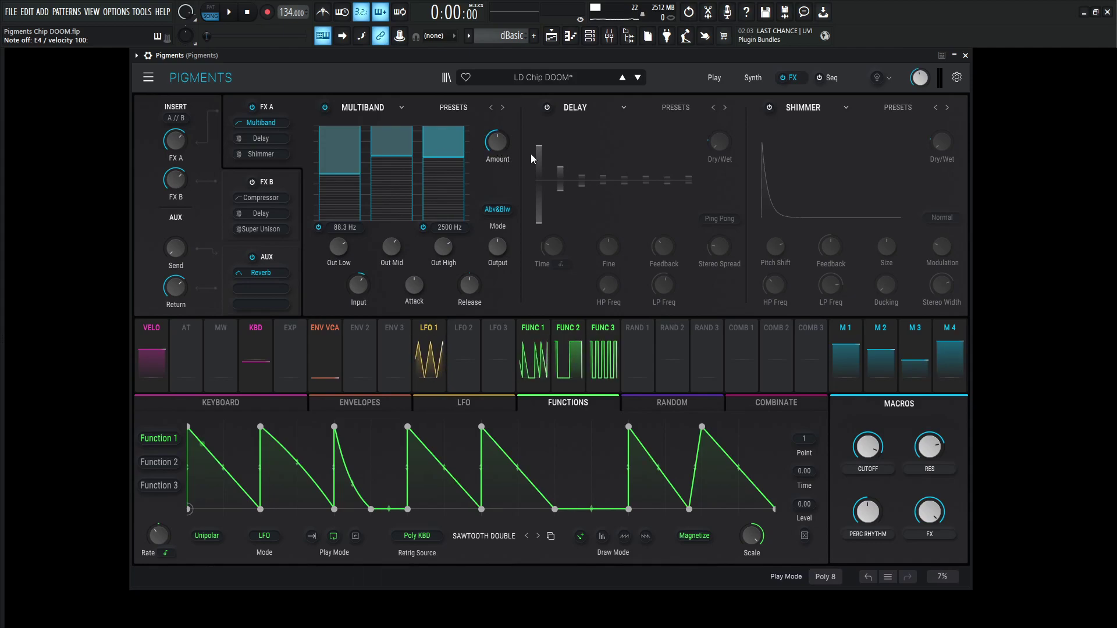
pyautogui.click(549, 107)
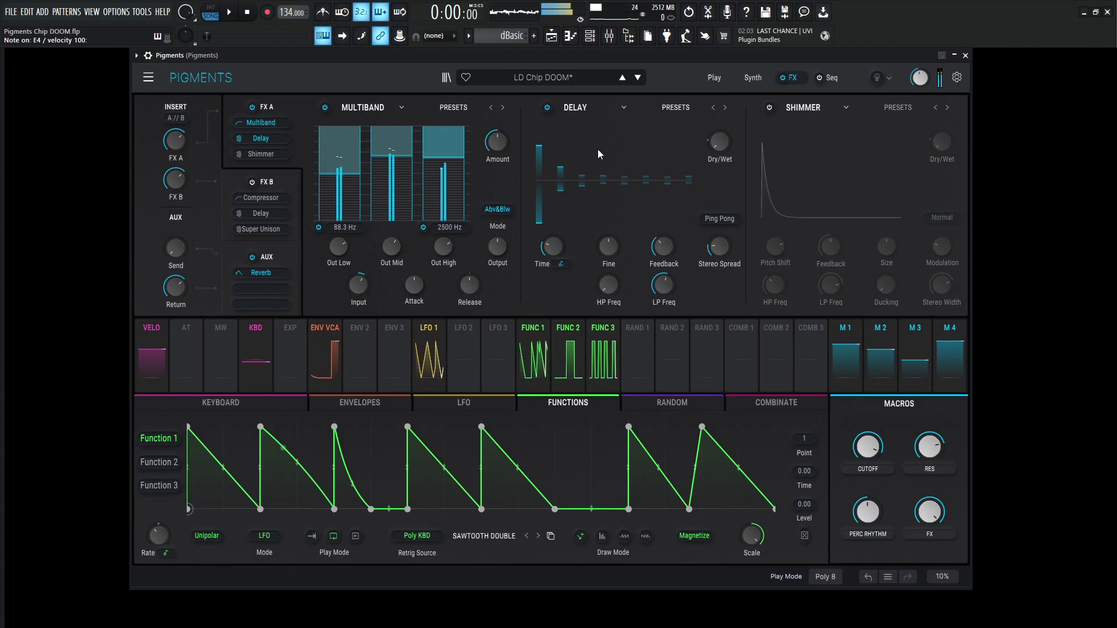
pyautogui.click(560, 265)
pyautogui.click(651, 312)
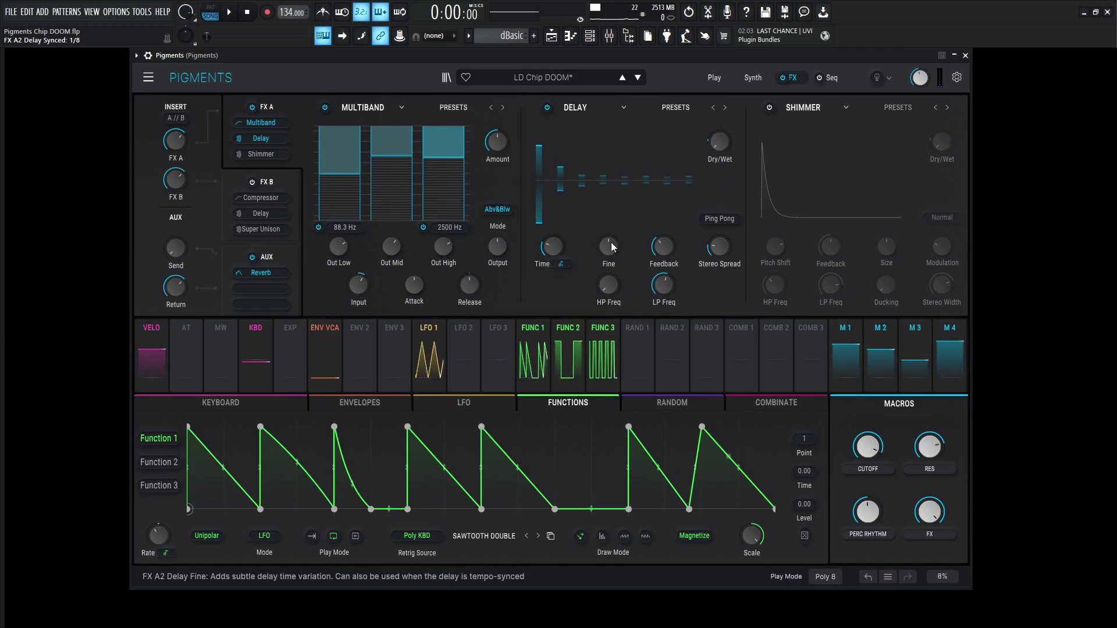
pyautogui.moveTo(669, 246)
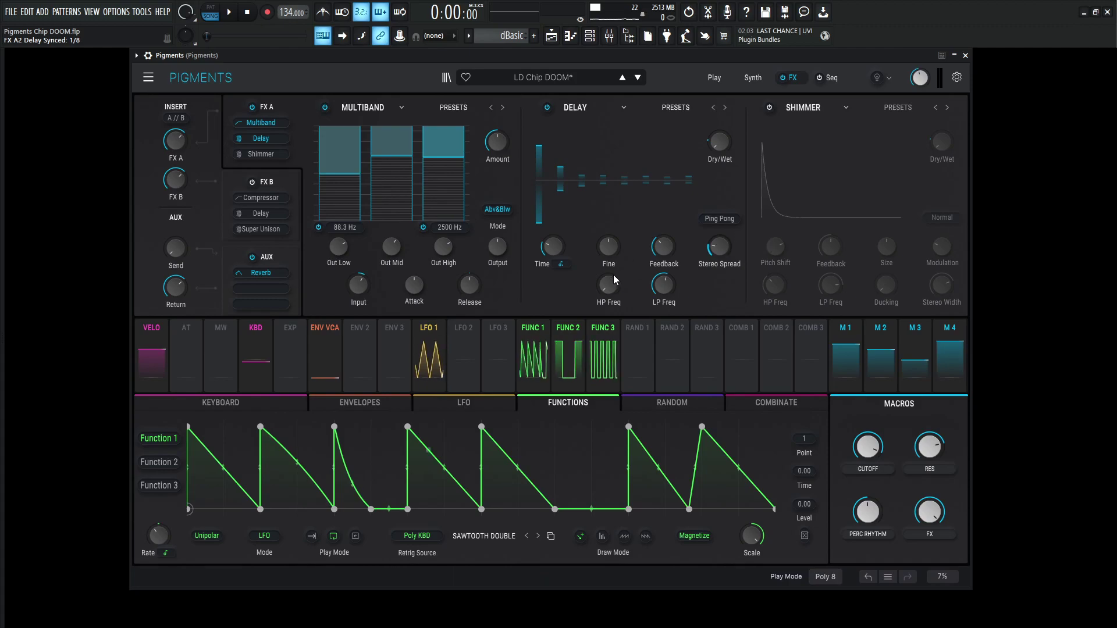
pyautogui.moveTo(657, 291)
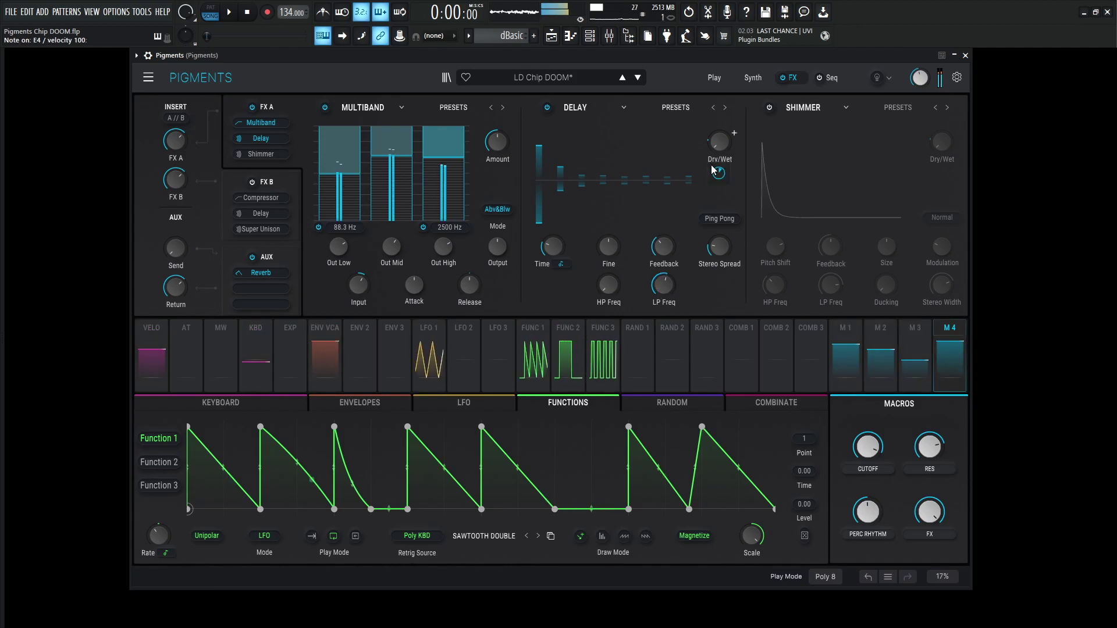
pyautogui.moveTo(719, 177)
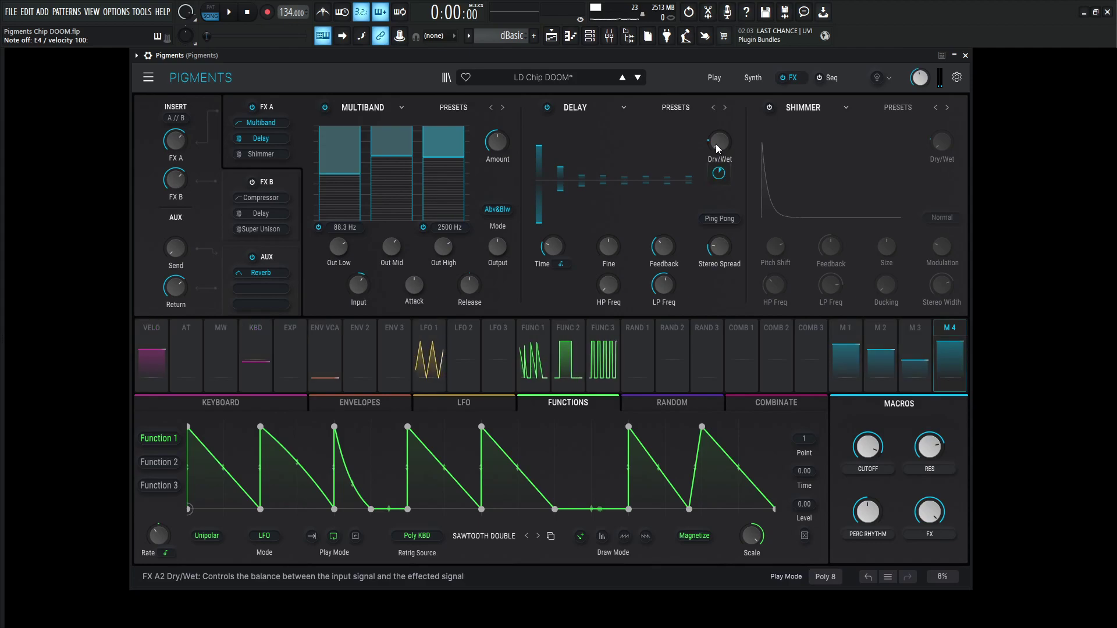
# Turn on FX A's Shimmer and examine its pitch shift, feedback, modulation, filter frequency and stereo width settings
pyautogui.click(771, 107)
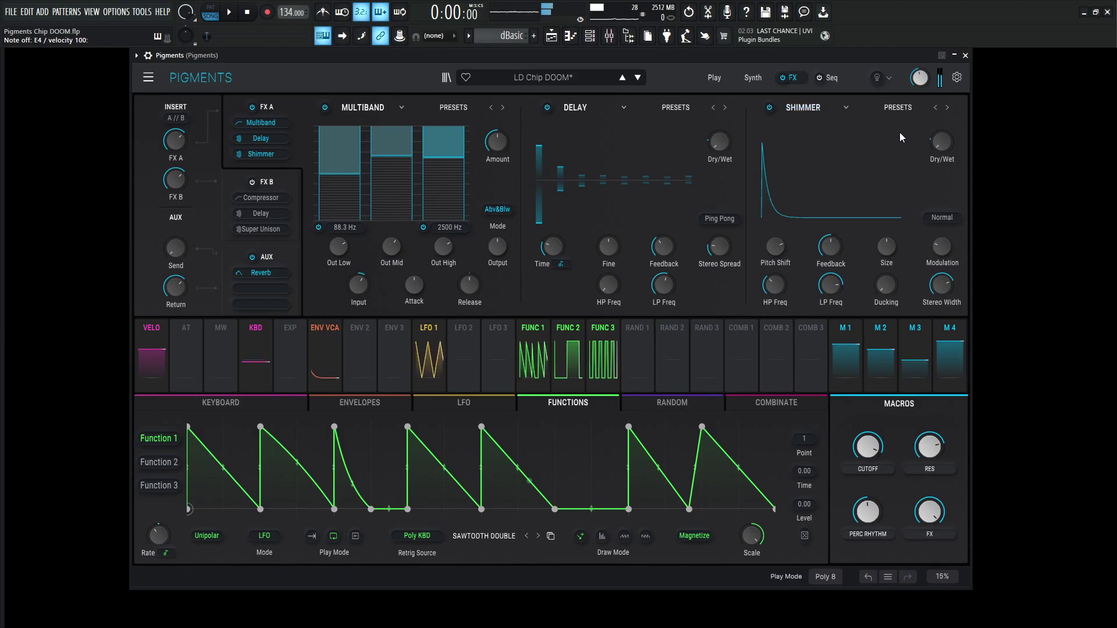
pyautogui.moveTo(782, 252)
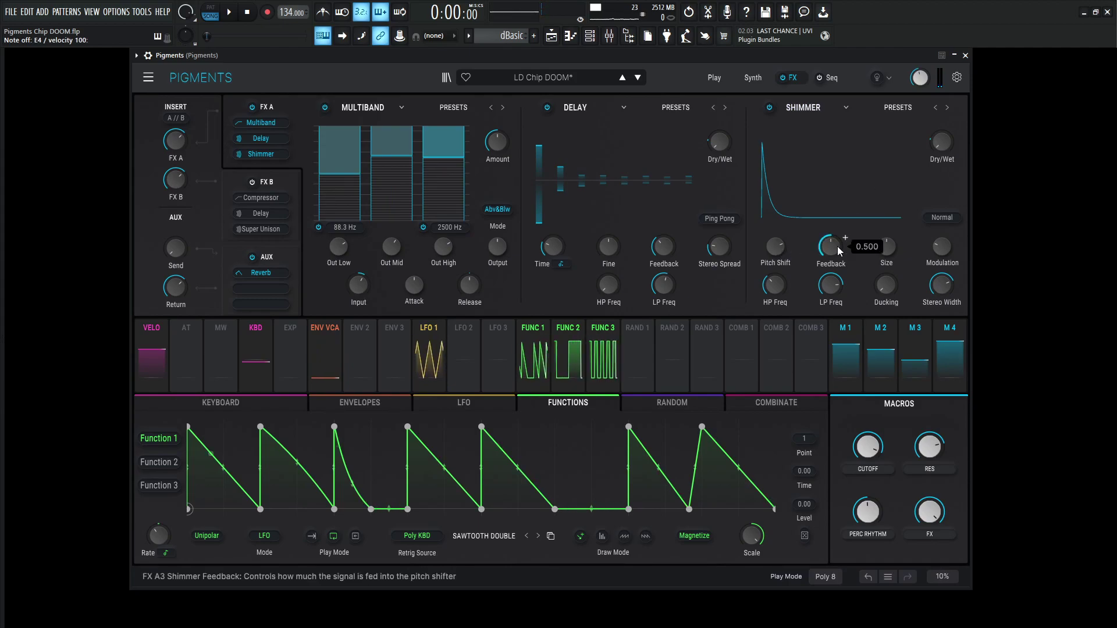
pyautogui.moveTo(947, 247)
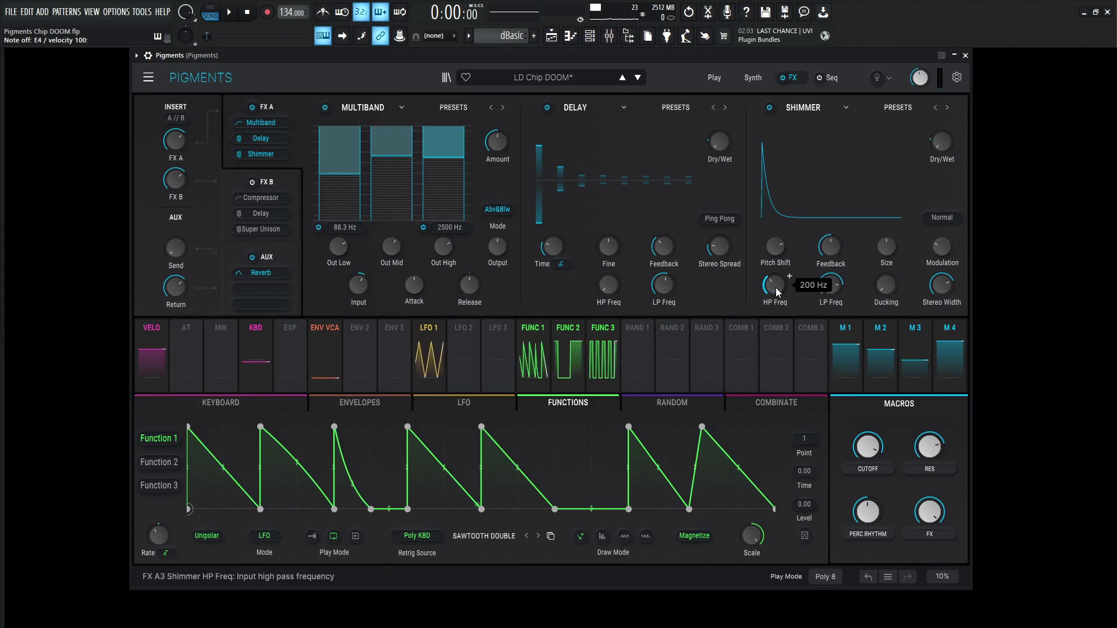
pyautogui.moveTo(828, 289)
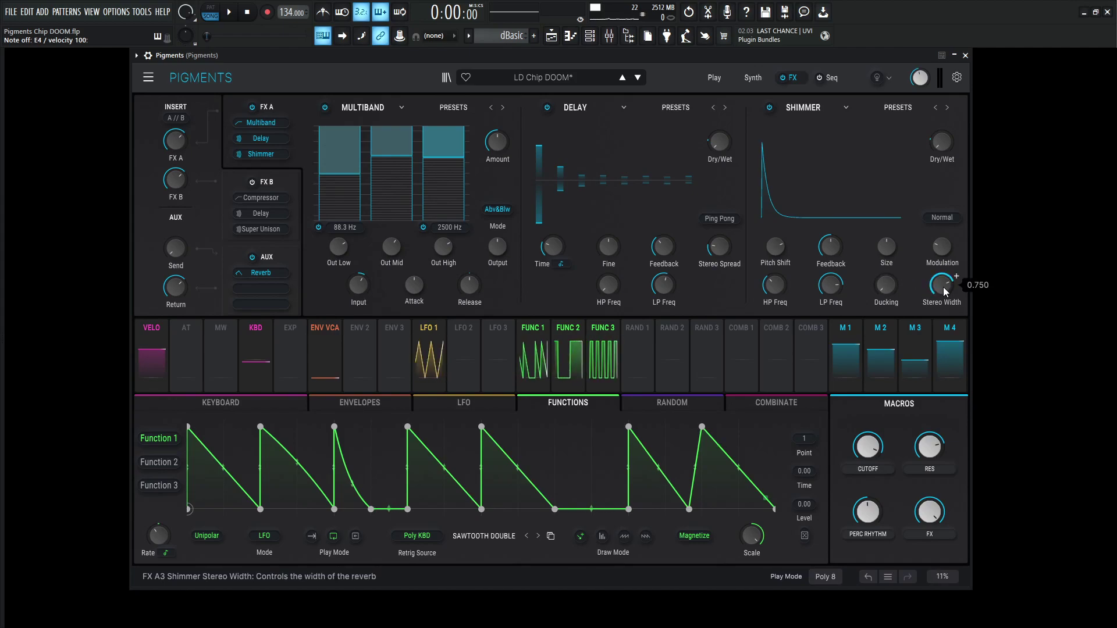
# Examine Macro 4's modulation of the Shimmer's Dry/Wet and the Multiband's compression ratios in FX A
pyautogui.moveTo(943, 173)
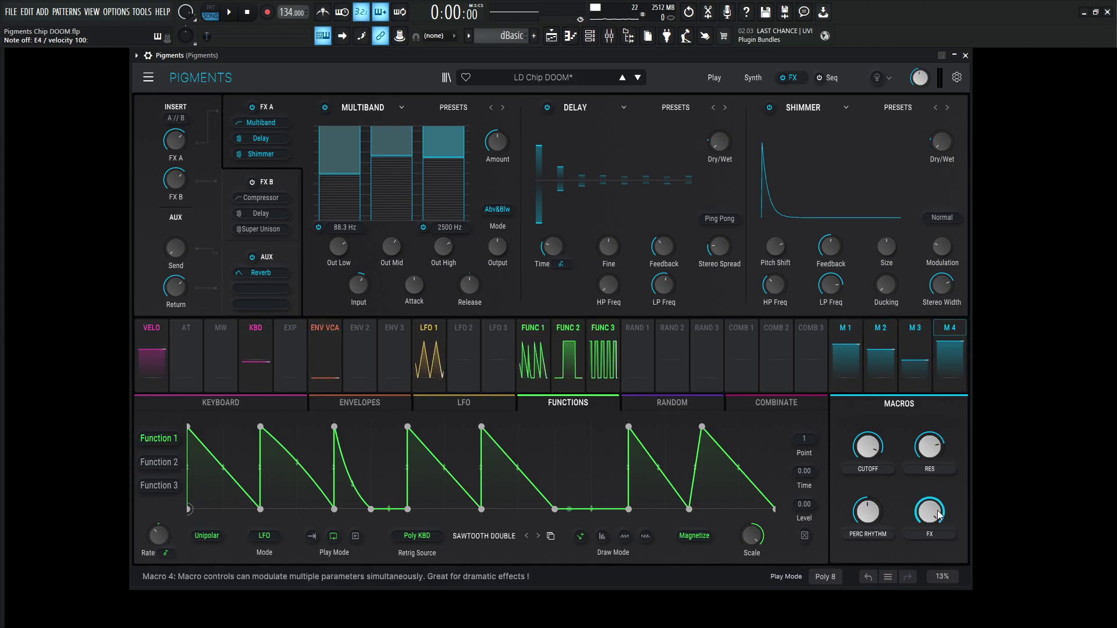
pyautogui.moveTo(377, 202)
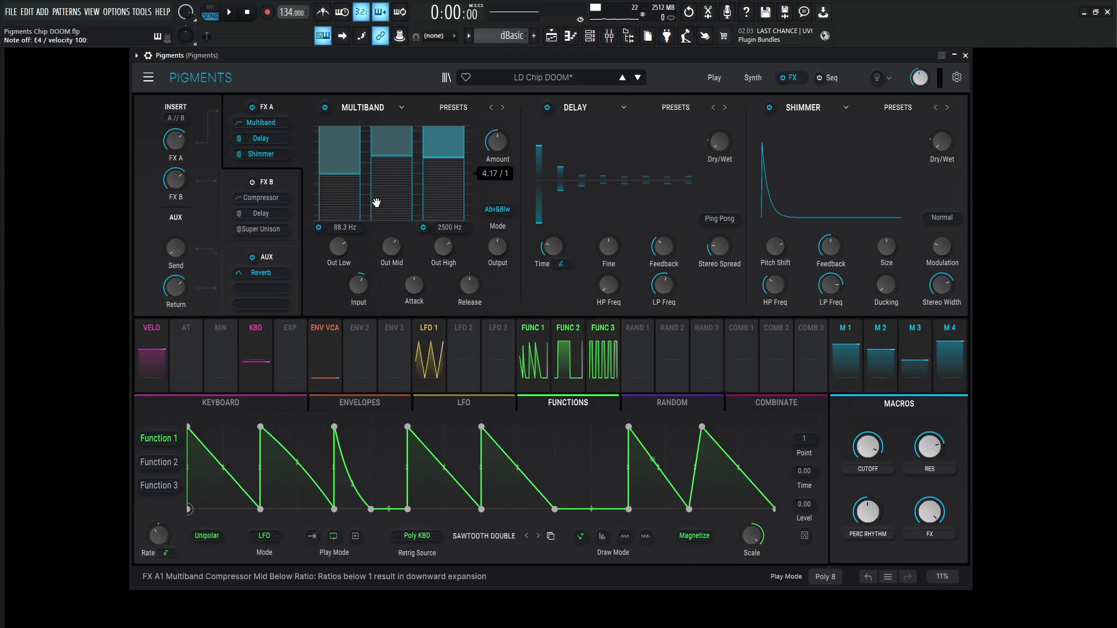
# Turn on FX B, bypass its Super Unison and Delay, and audition the Compressor off and on
pyautogui.click(285, 177)
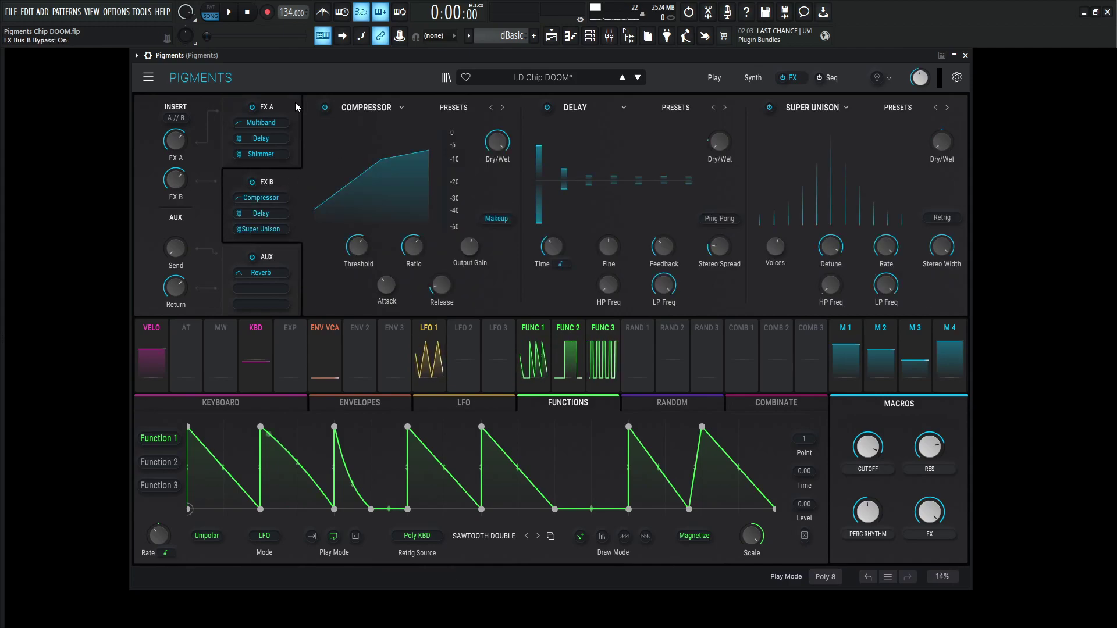
pyautogui.click(770, 107)
pyautogui.click(547, 108)
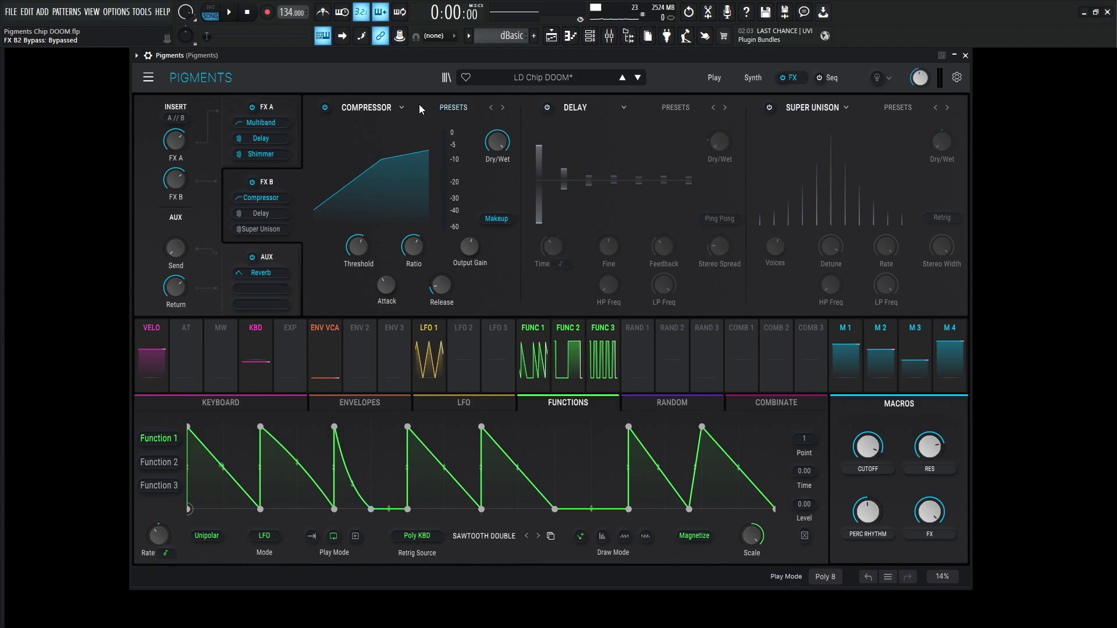
pyautogui.click(325, 108)
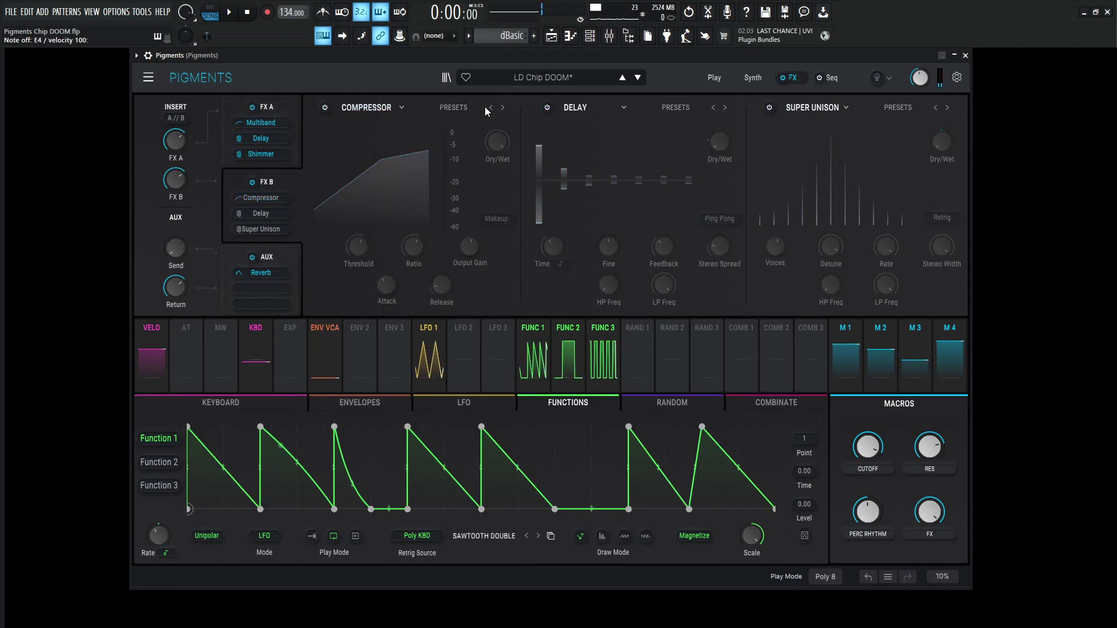
pyautogui.click(325, 108)
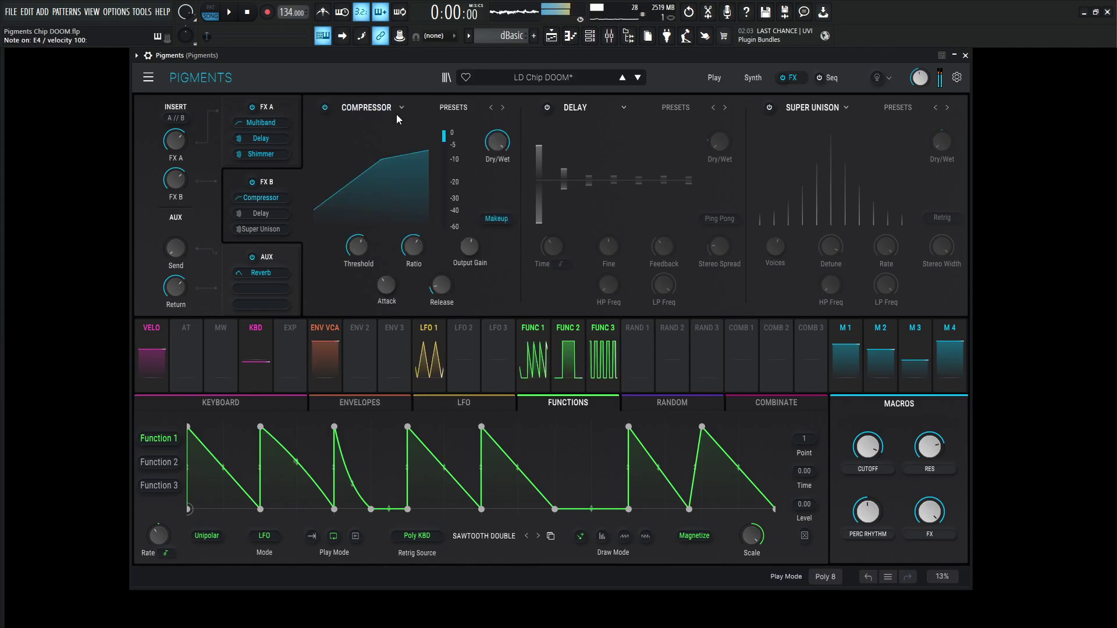
# Turn on Engine 2 and compare its sound with FX B's Compressor bypassed and active
pyautogui.click(754, 82)
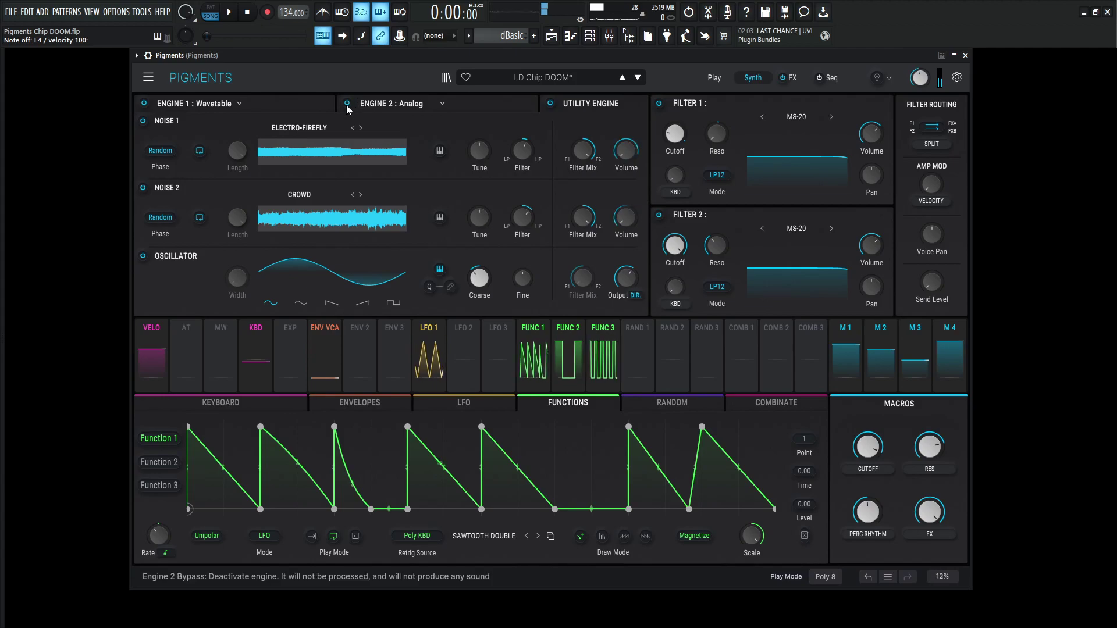
pyautogui.click(347, 104)
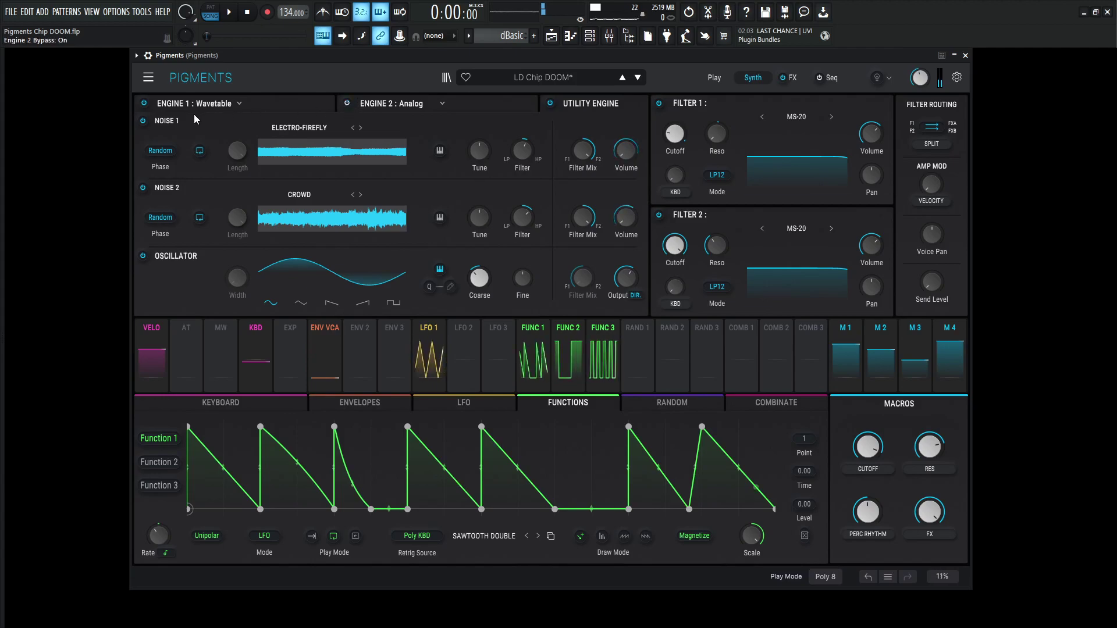
pyautogui.click(790, 77)
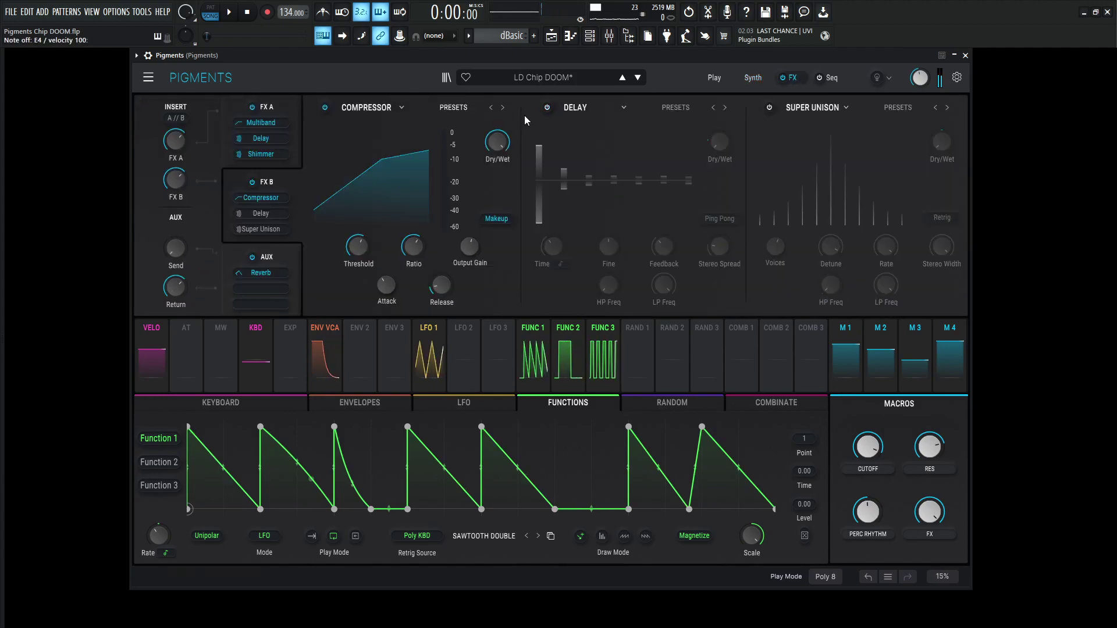
pyautogui.click(324, 107)
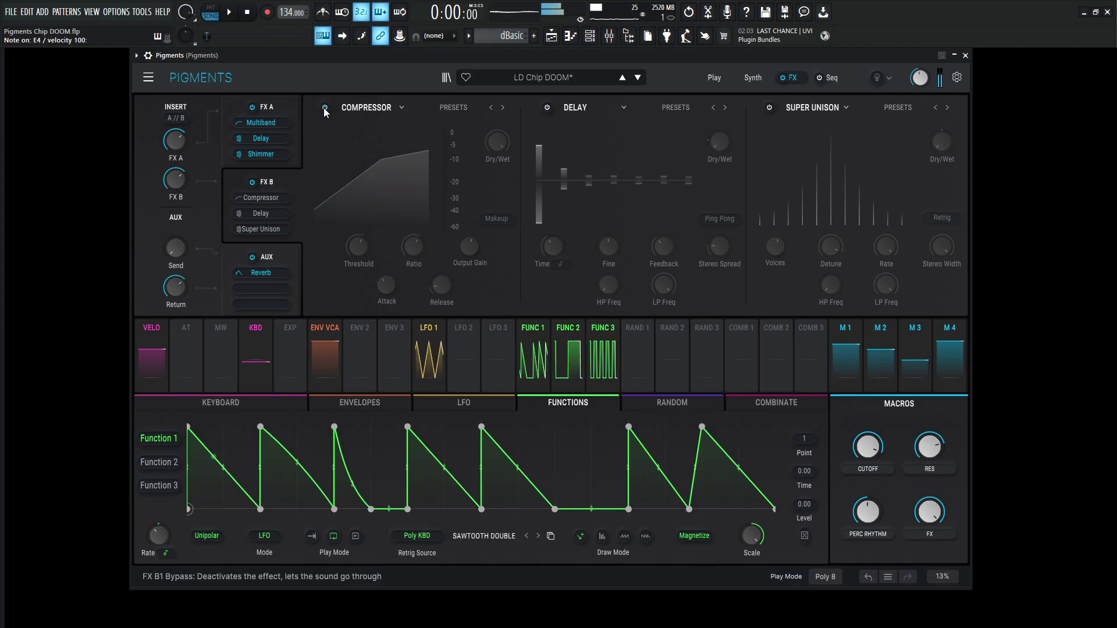
pyautogui.click(324, 107)
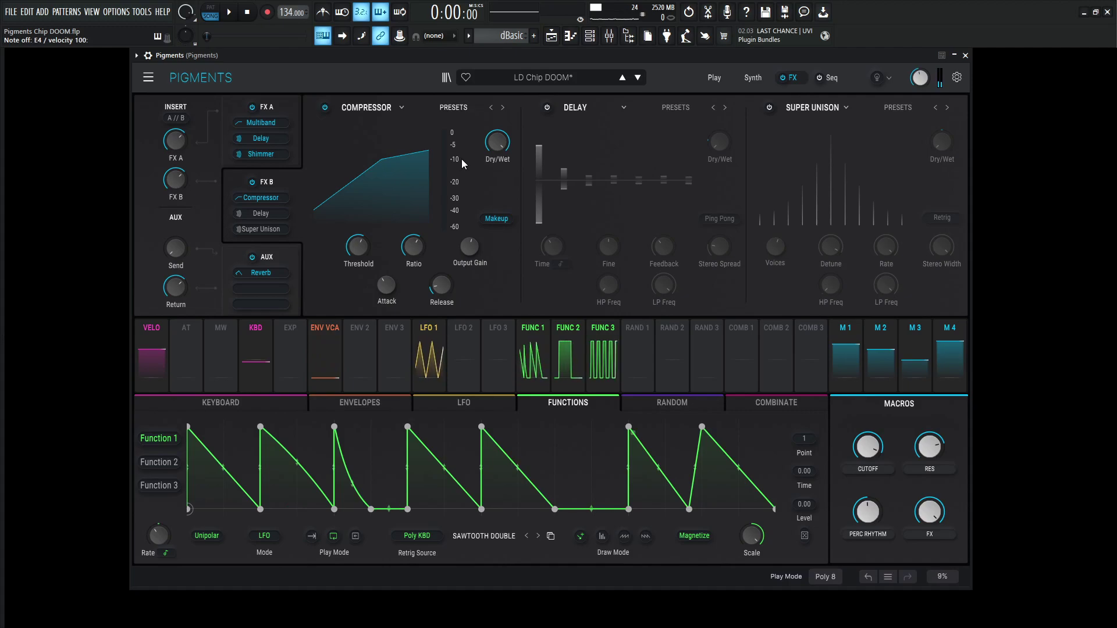
# Examine the Threshold, Ratio, Output Gain, Attack and Release settings of FX B's Compressor
pyautogui.moveTo(364, 251)
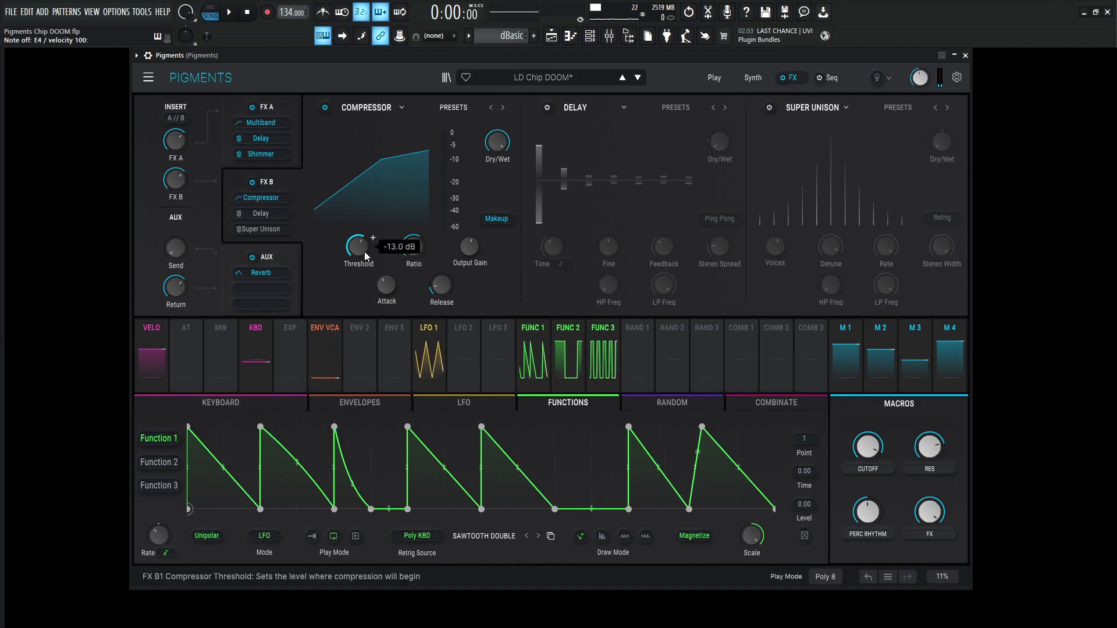
pyautogui.moveTo(414, 246)
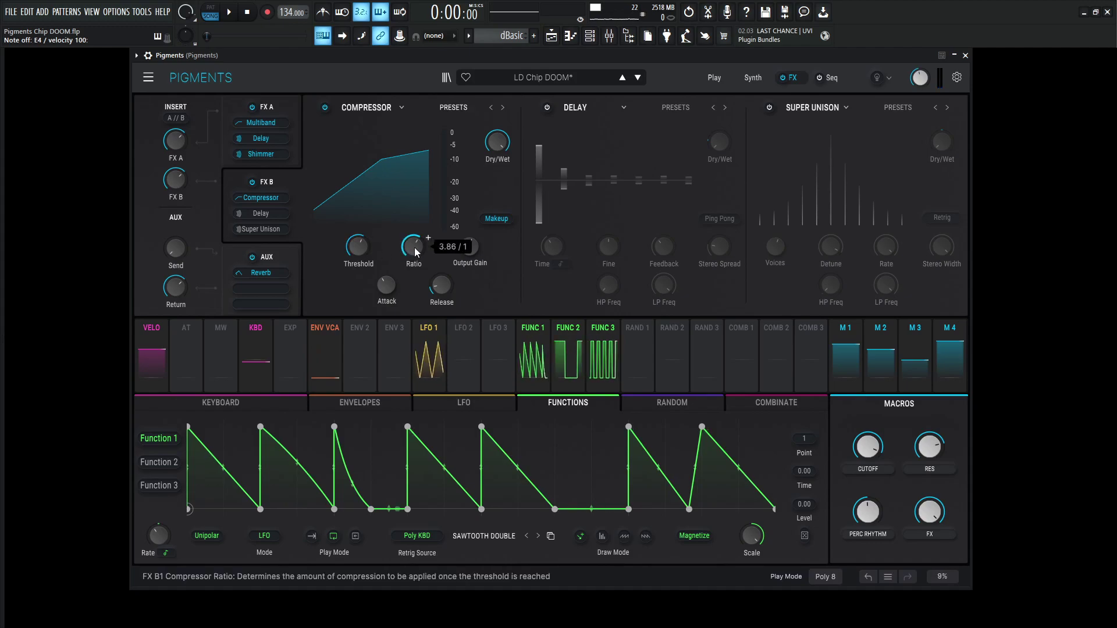
pyautogui.moveTo(468, 254)
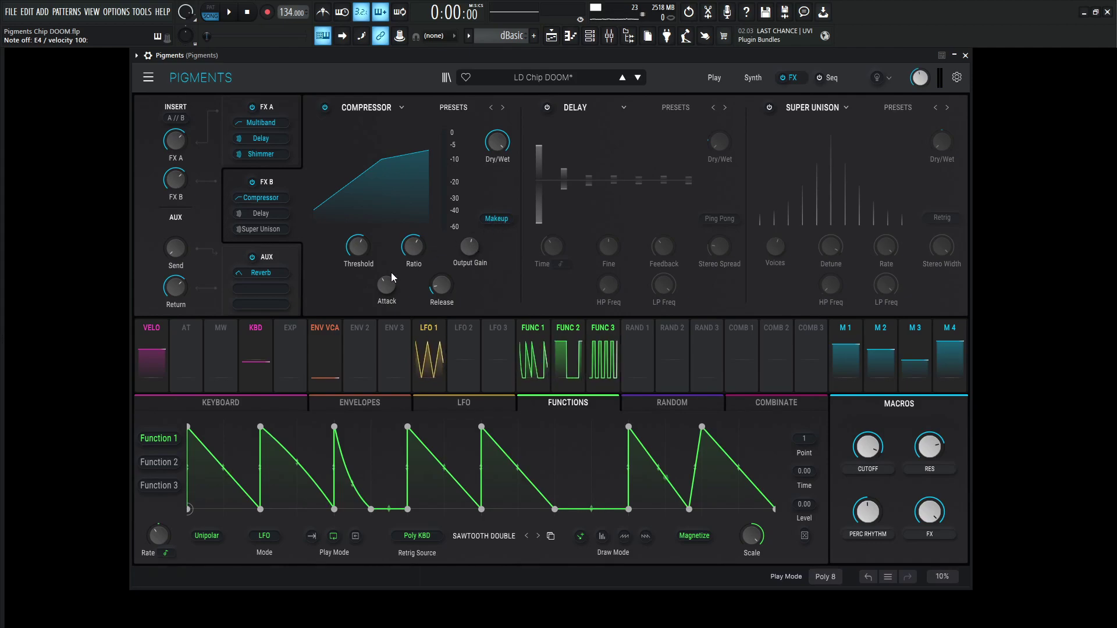
pyautogui.moveTo(447, 288)
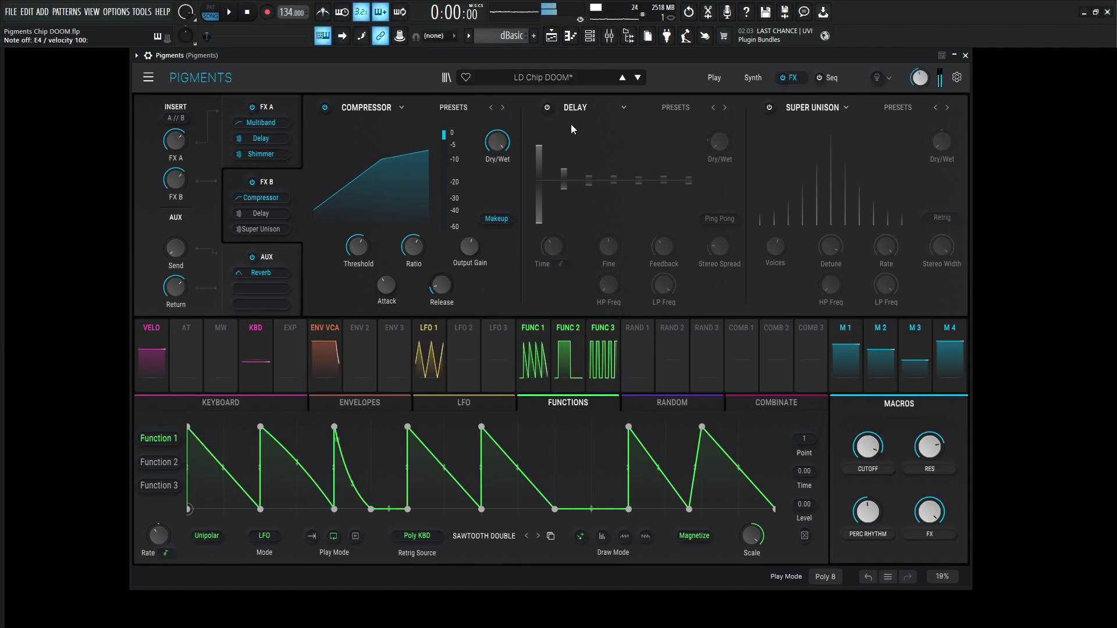
# Turn on FX B's Delay, comparing the sound with the effect bypassed and active
pyautogui.click(547, 108)
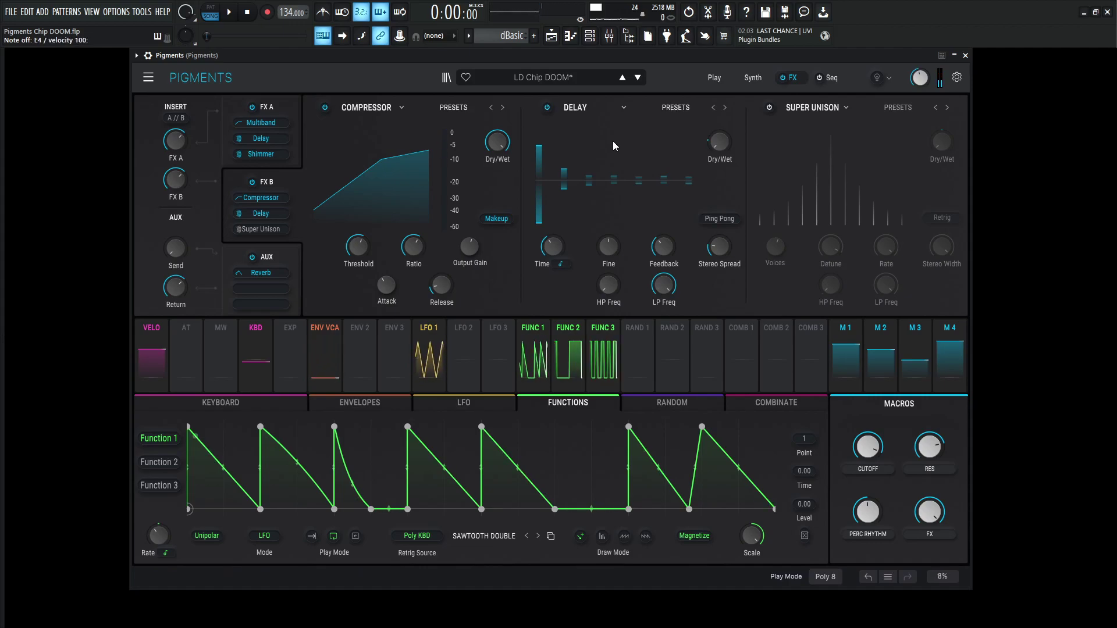
pyautogui.click(547, 107)
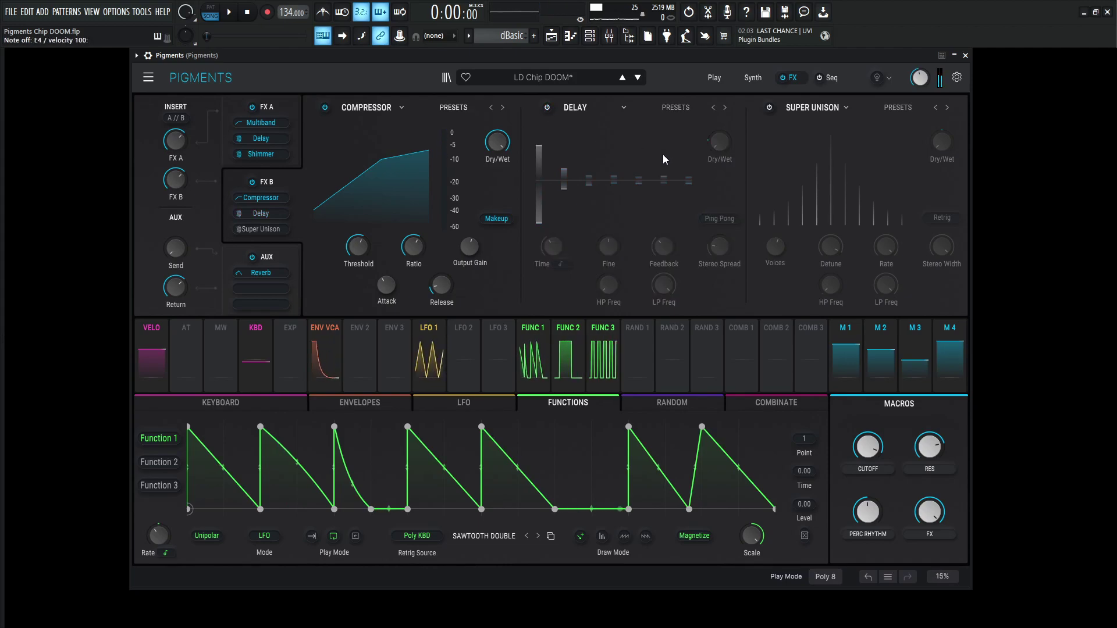
pyautogui.click(547, 109)
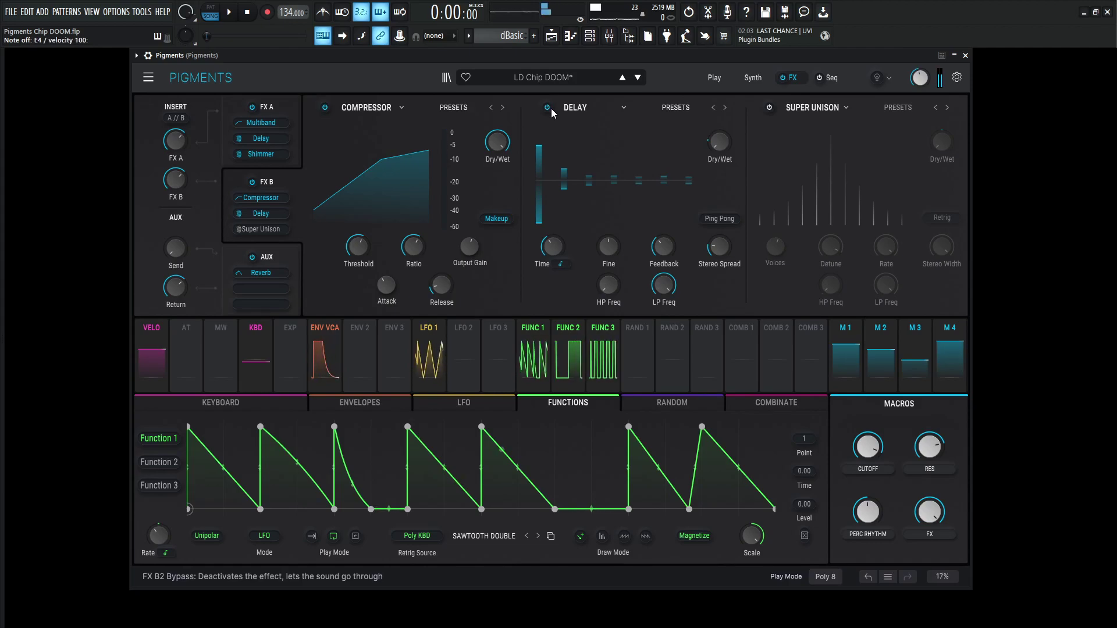
# Examine FX B Delay's Time, Fine, Feedback, Stereo Spread and filter frequencies, plus Macro 4's modulation of its Dry/Wet
pyautogui.moveTo(551, 246)
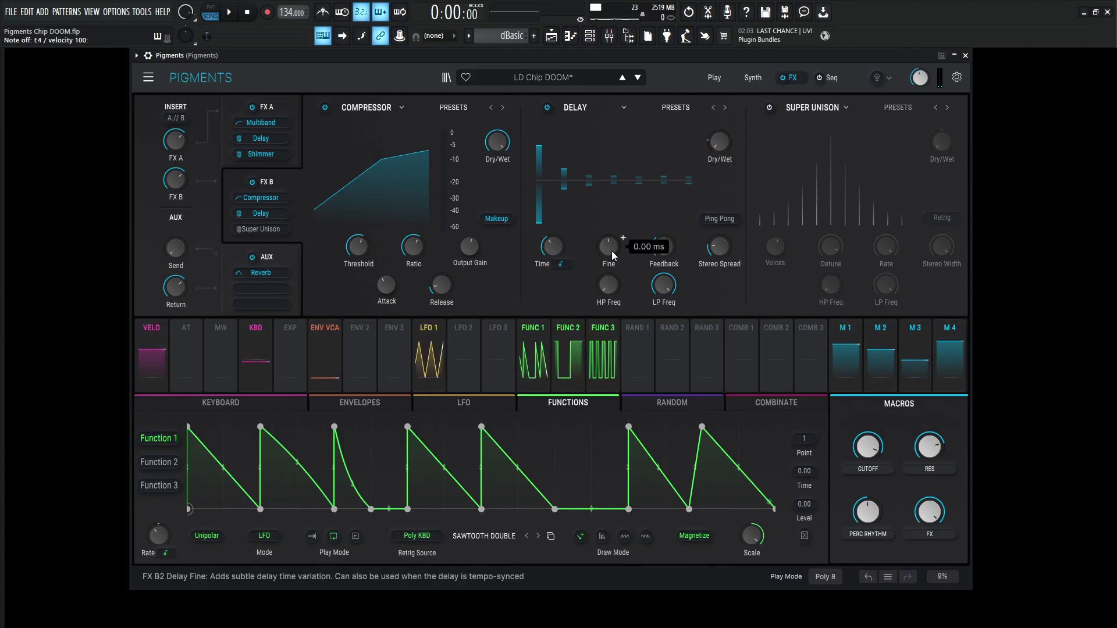
pyautogui.moveTo(668, 246)
pyautogui.moveTo(719, 249)
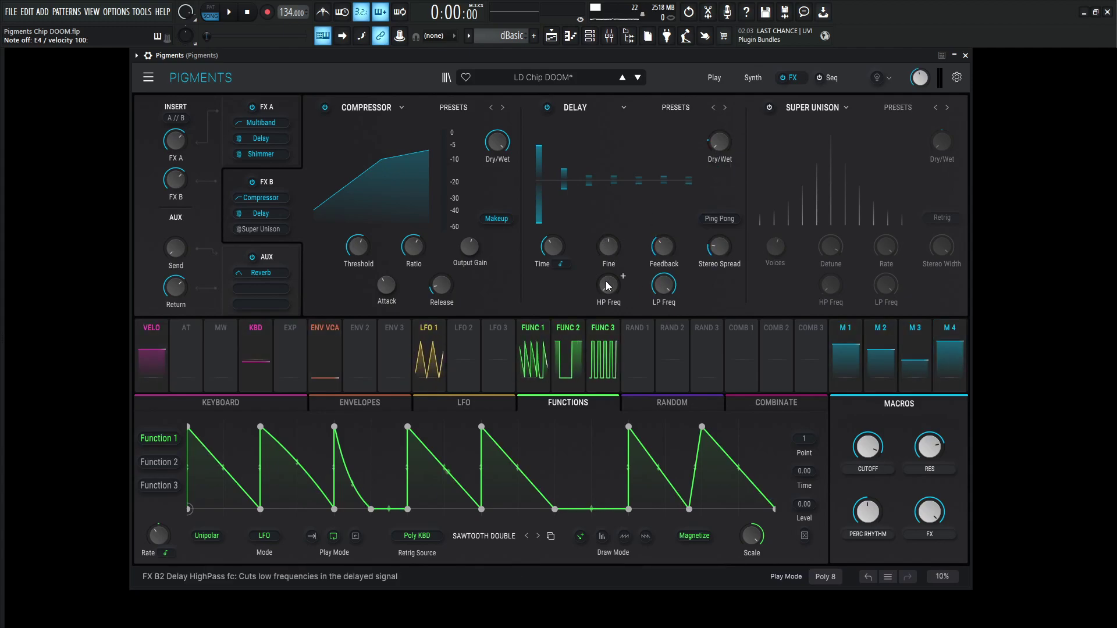
pyautogui.moveTo(606, 281)
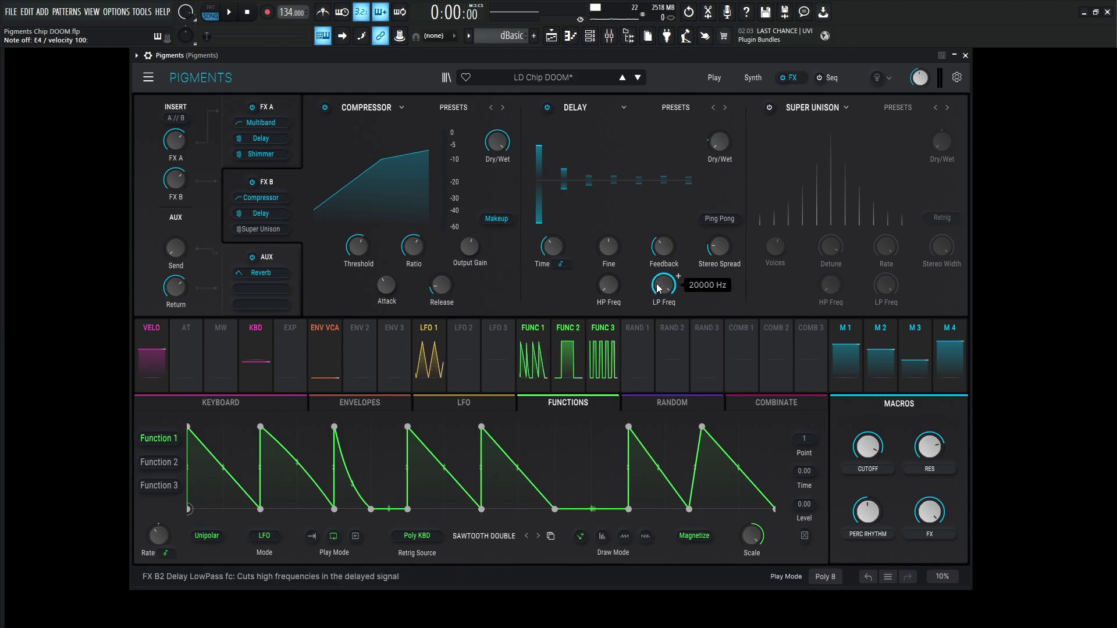
pyautogui.moveTo(718, 145)
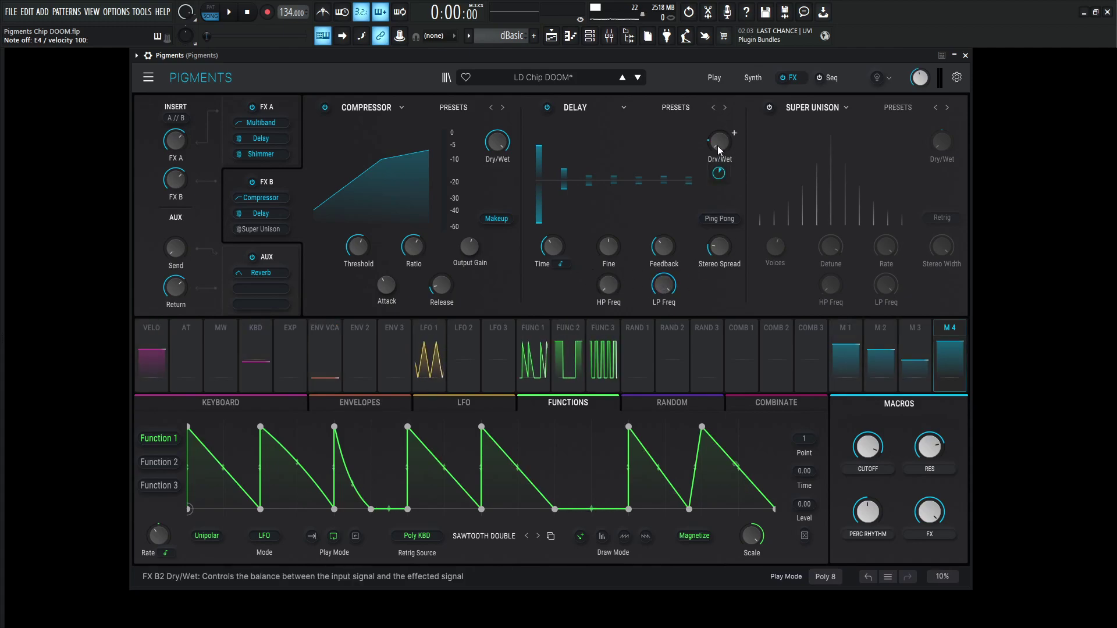
pyautogui.moveTo(719, 173)
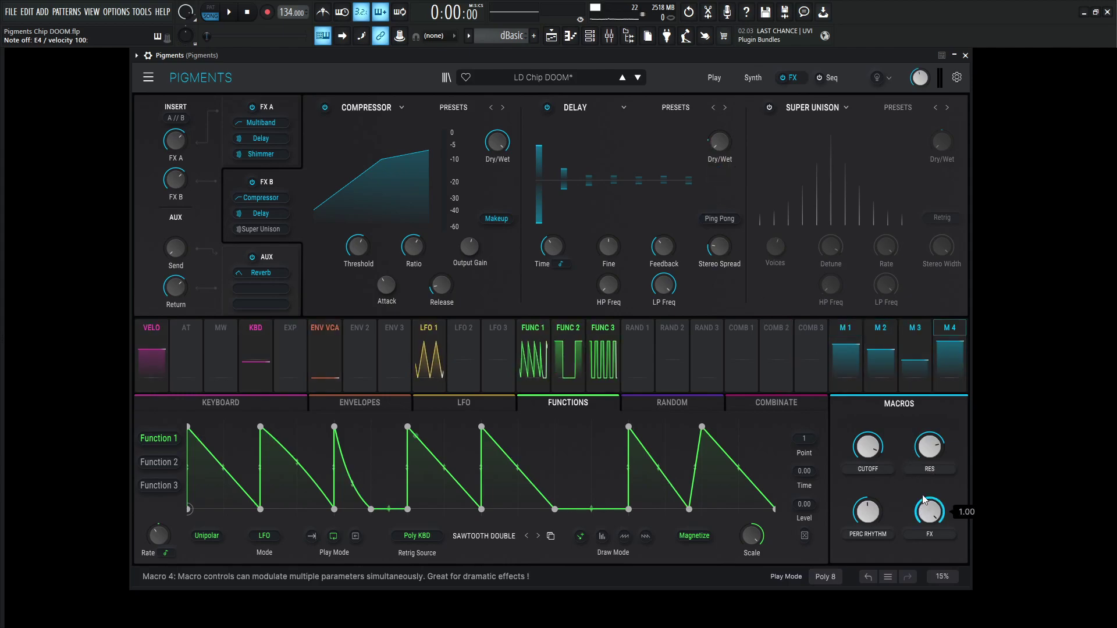
# Turn on FX B's Super Unison and examine its Voices, Detune and Rate settings
pyautogui.click(770, 107)
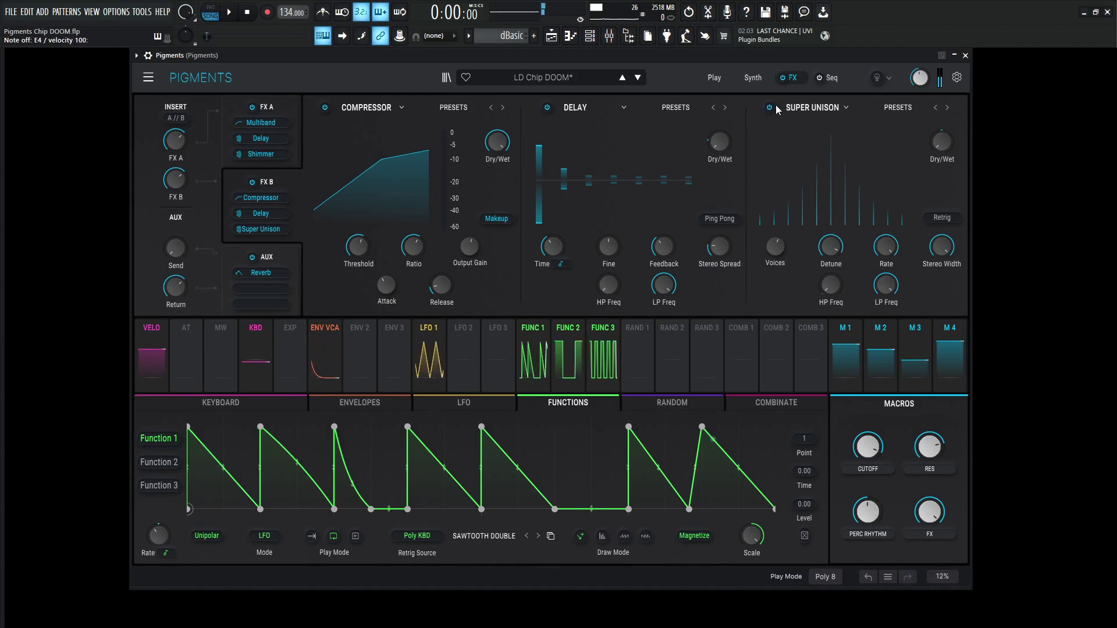
pyautogui.moveTo(780, 251)
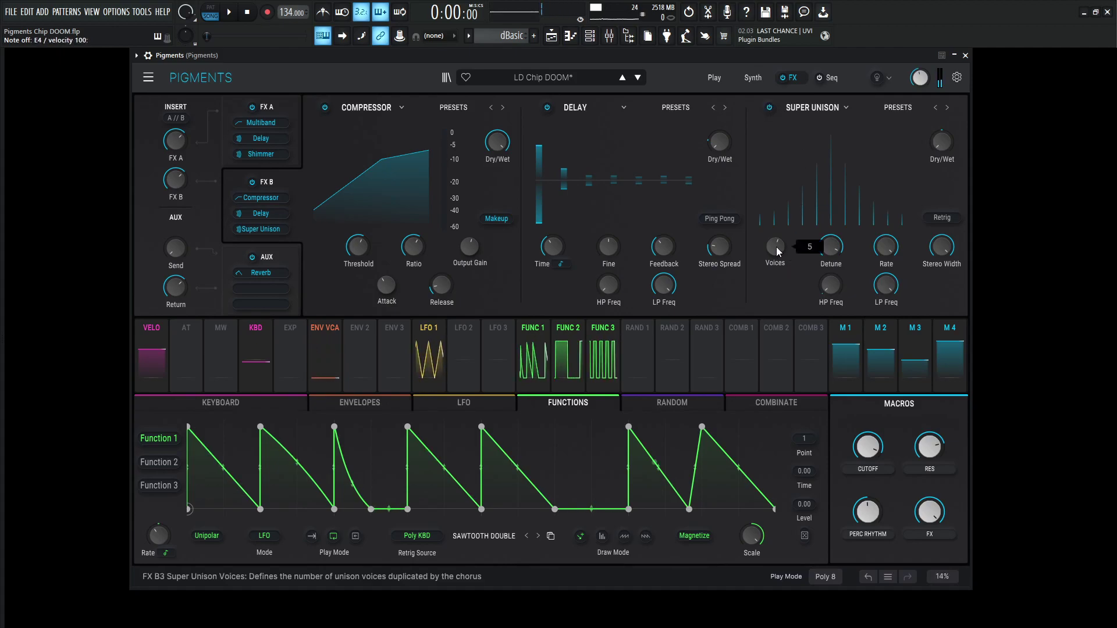
pyautogui.moveTo(832, 250)
pyautogui.moveTo(887, 255)
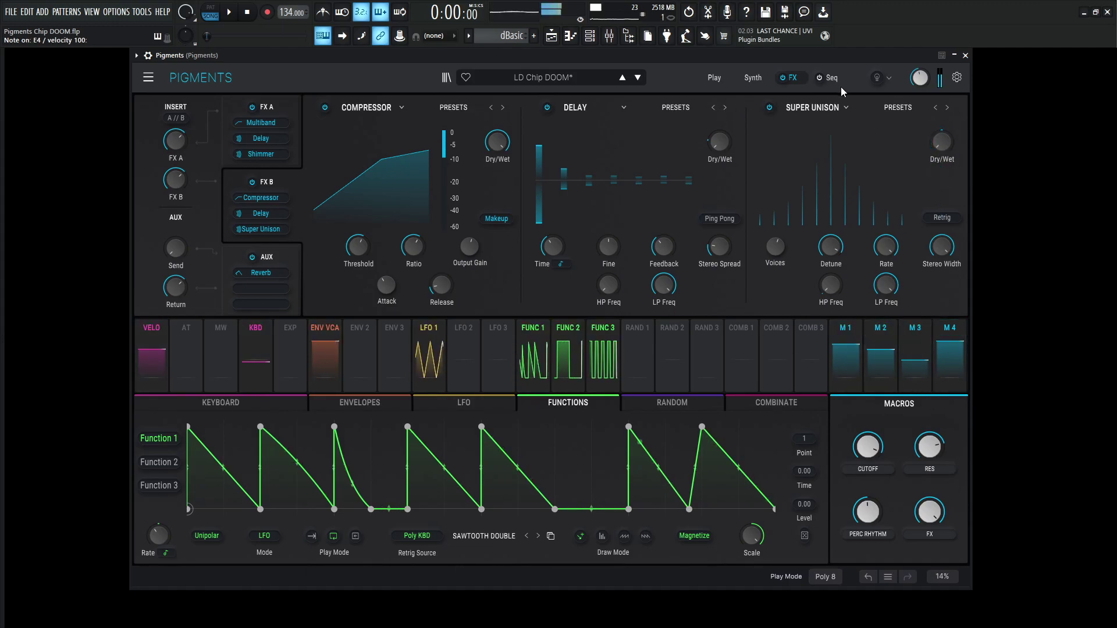
# Return to the synth engines and play back the project to hear the complete preset, then stop playback
pyautogui.click(752, 76)
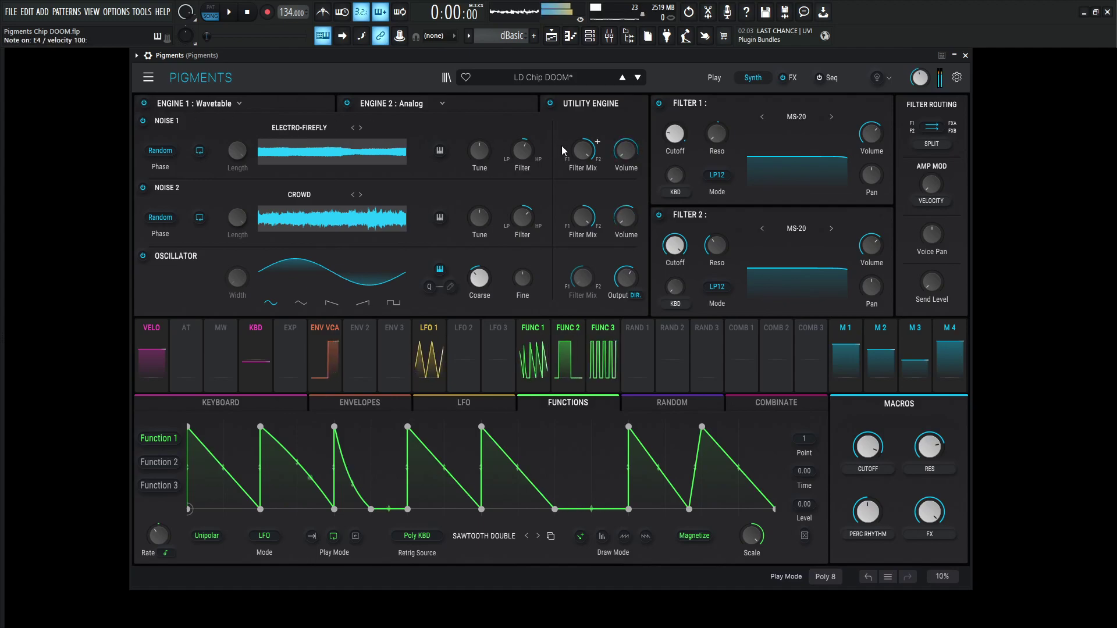
pyautogui.press('space')
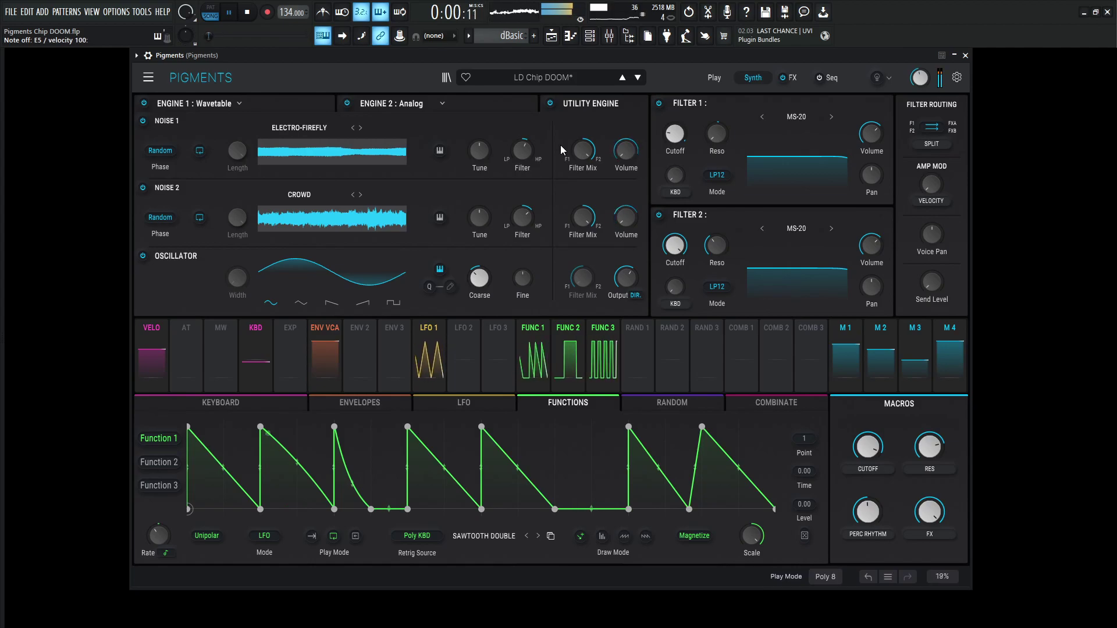
pyautogui.press('space')
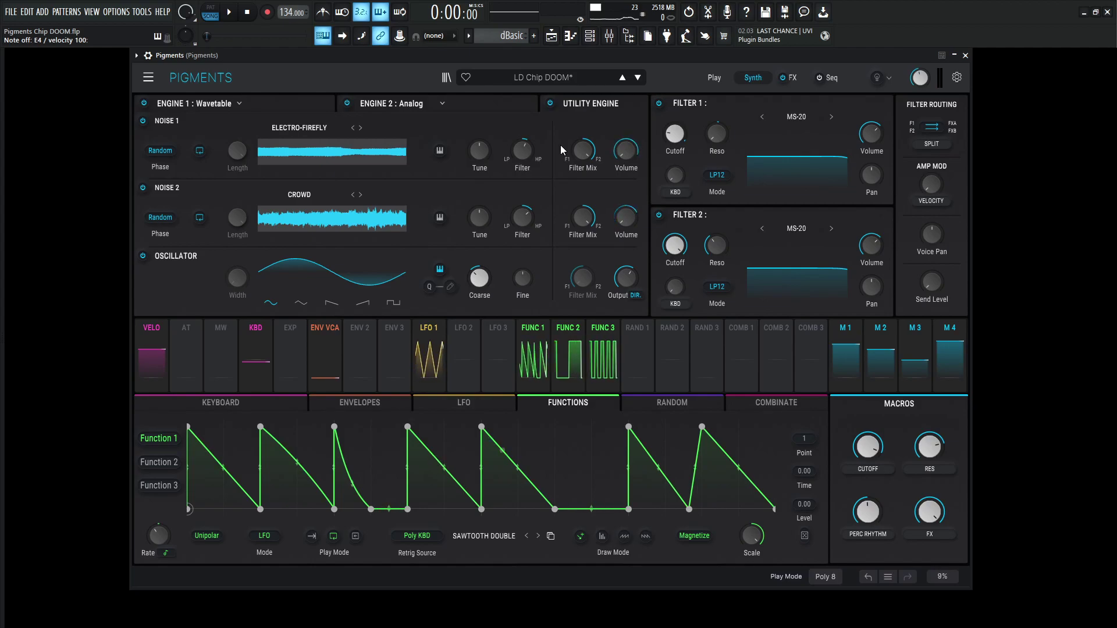
# Play a few individual notes live to audition the complete preset
pyautogui.press('c')
pyautogui.press('p')
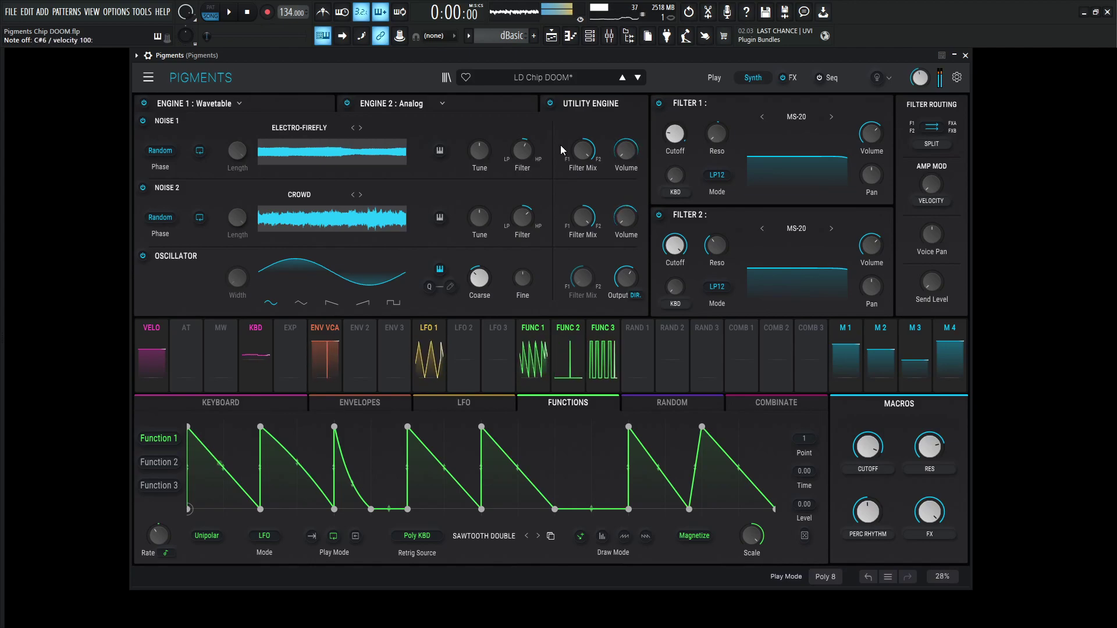
pyautogui.press('6')
pyautogui.press('c')
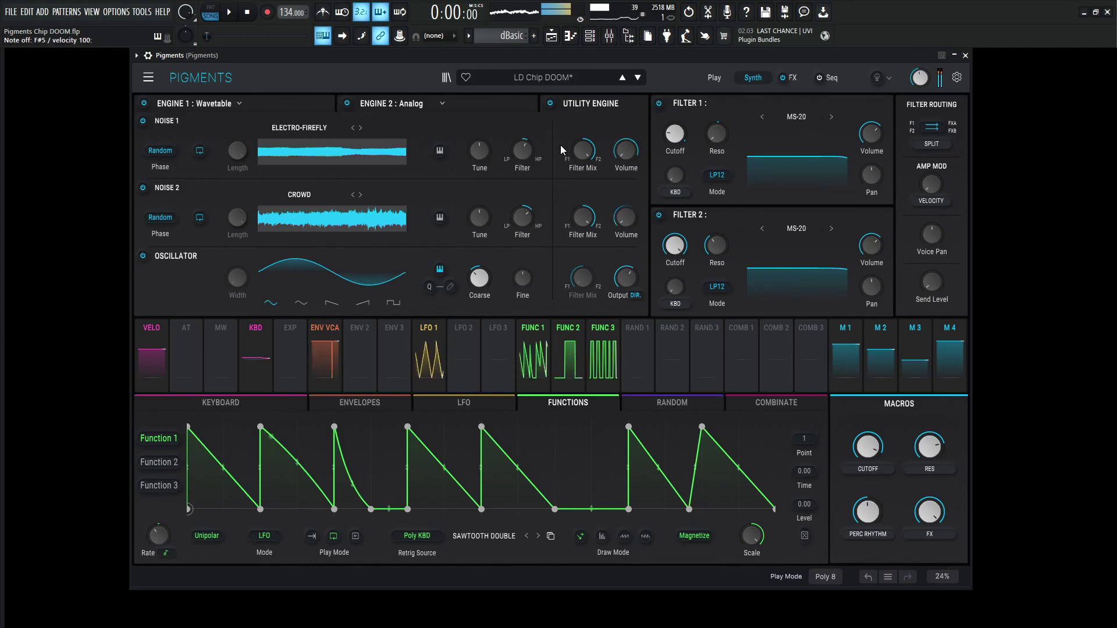